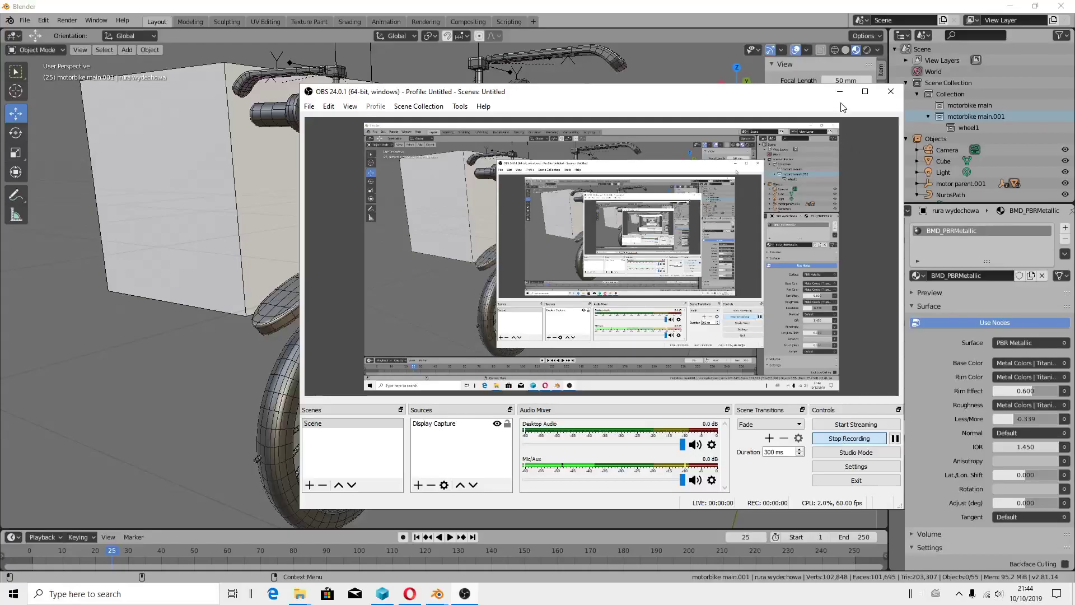
- Minimize OBS and orbit the motorbike model to view it from different angles
{"action": "left_click", "coordinate": [839, 92]}
{"action": "mouse_move", "coordinate": [614, 323]}
{"action": "middle_mouse_down"}
{"action": "mouse_move", "coordinate": [604, 291]}
{"action": "mouse_move", "coordinate": [631, 301]}
{"action": "mouse_move", "coordinate": [607, 311]}
{"action": "mouse_move", "coordinate": [554, 294]}
{"action": "middle_mouse_up"}
{"action": "scroll", "coordinate": [553, 290], "scroll_direction": "down", "scroll_amount": 5}
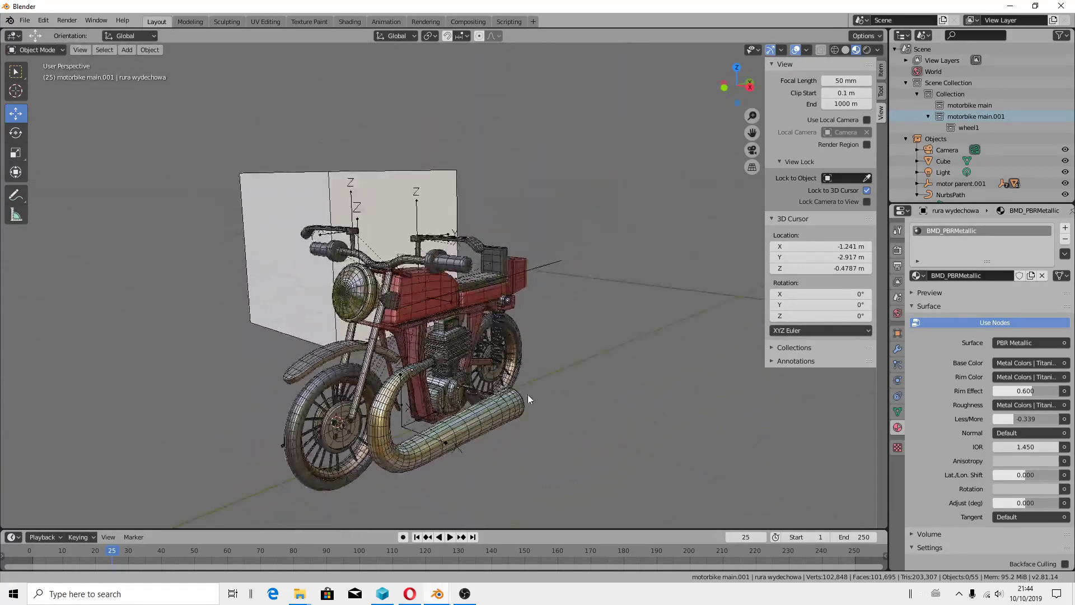
{"action": "mouse_move", "coordinate": [527, 394]}
{"action": "middle_mouse_down"}
{"action": "mouse_move", "coordinate": [485, 351]}
{"action": "mouse_move", "coordinate": [411, 227]}
{"action": "mouse_move", "coordinate": [396, 333]}
{"action": "middle_mouse_up"}
{"action": "scroll", "coordinate": [442, 210], "scroll_direction": "up", "scroll_amount": 3}
- Inspect the exhaust pipe, fuel tank and headlamp, then bring Opera to the front
{"action": "left_click", "coordinate": [396, 333]}
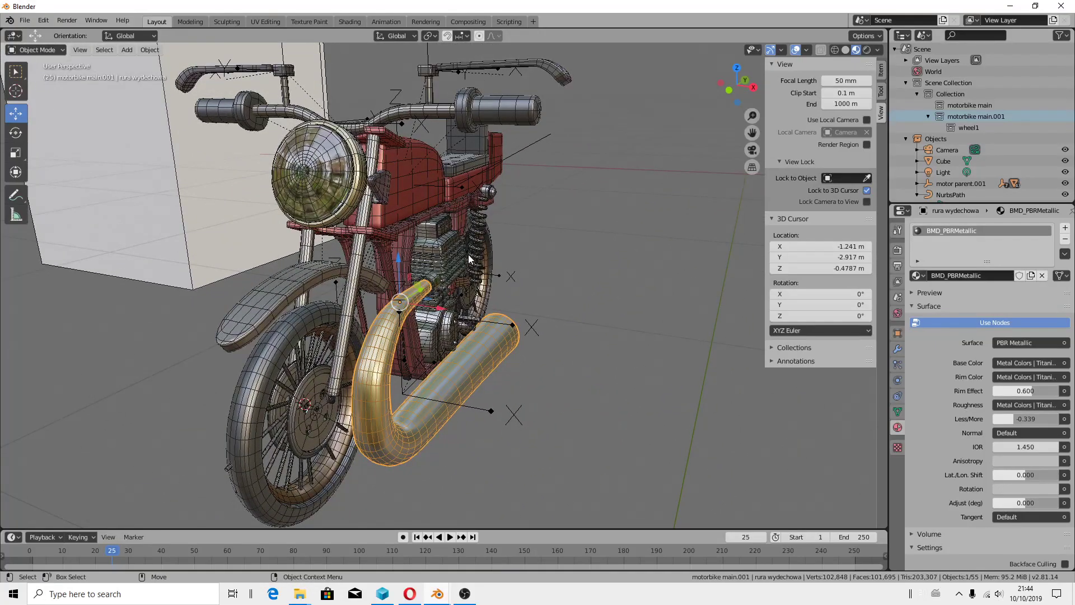
{"action": "left_click", "coordinate": [408, 182]}
{"action": "mouse_move", "coordinate": [408, 183]}
{"action": "middle_mouse_down"}
{"action": "mouse_move", "coordinate": [452, 266]}
{"action": "mouse_move", "coordinate": [442, 265]}
{"action": "mouse_move", "coordinate": [478, 258]}
{"action": "mouse_move", "coordinate": [511, 278]}
{"action": "mouse_move", "coordinate": [498, 203]}
{"action": "mouse_move", "coordinate": [506, 274]}
{"action": "mouse_move", "coordinate": [379, 185]}
{"action": "mouse_move", "coordinate": [493, 217]}
{"action": "mouse_move", "coordinate": [686, 211]}
{"action": "mouse_move", "coordinate": [452, 230]}
{"action": "middle_mouse_up"}
{"action": "left_click", "coordinate": [380, 184]}
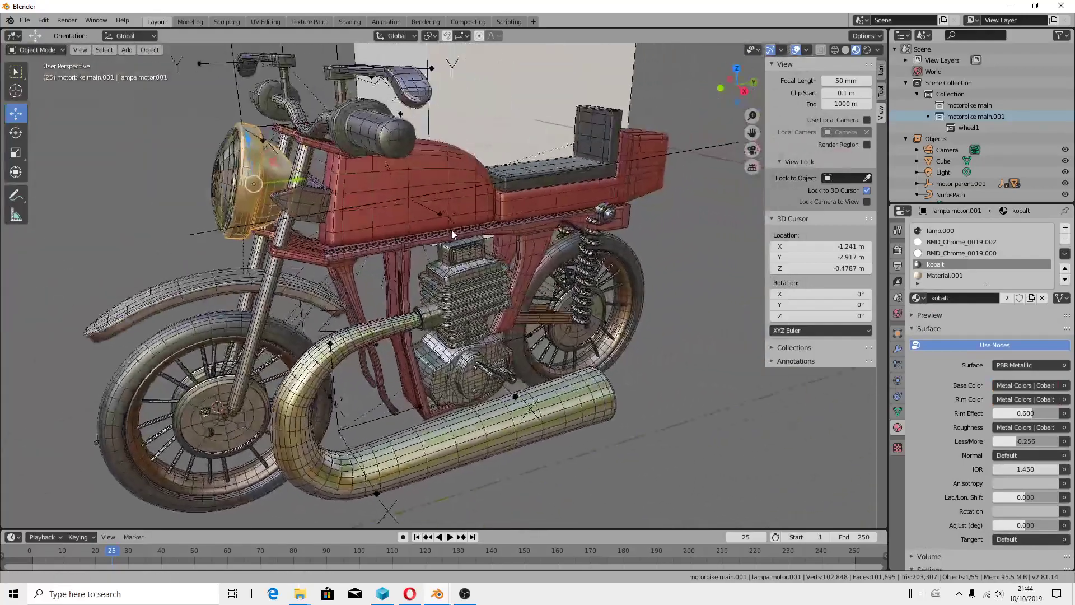
{"action": "left_click", "coordinate": [518, 434]}
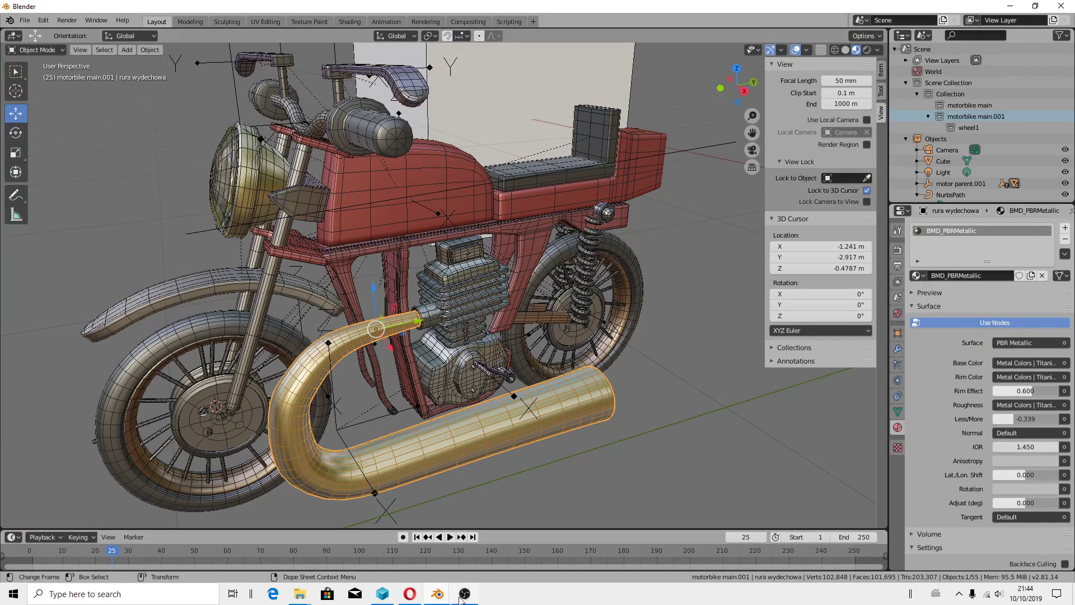
{"action": "left_click", "coordinate": [415, 595]}
- Google 'blendermada' in a new tab and open the Scratched metal material page
{"action": "left_click", "coordinate": [236, 44]}
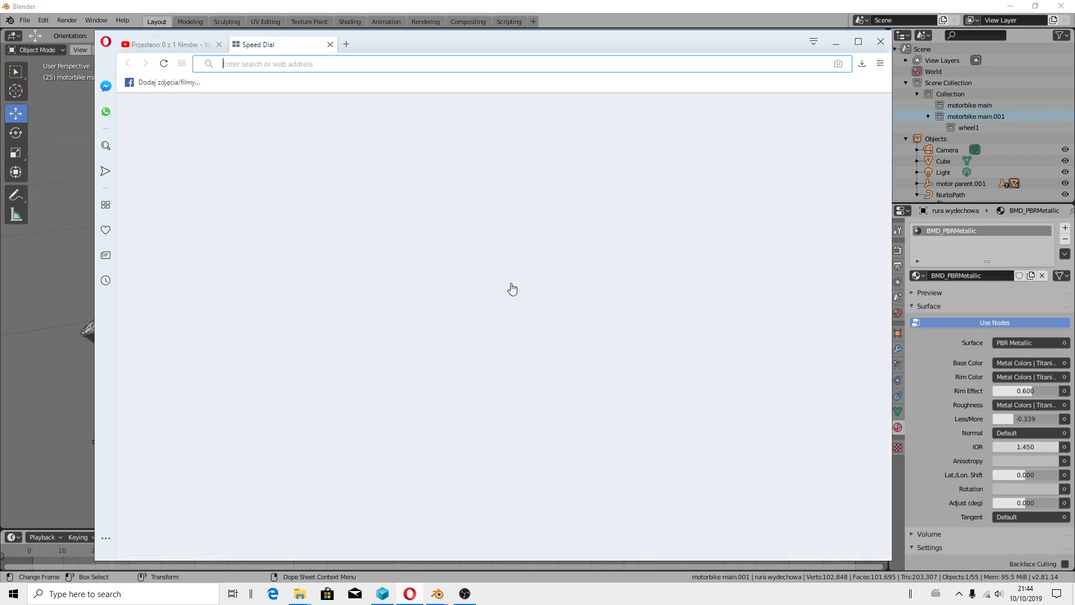
{"action": "left_click", "coordinate": [419, 135]}
{"action": "type", "text": "blendermade"}
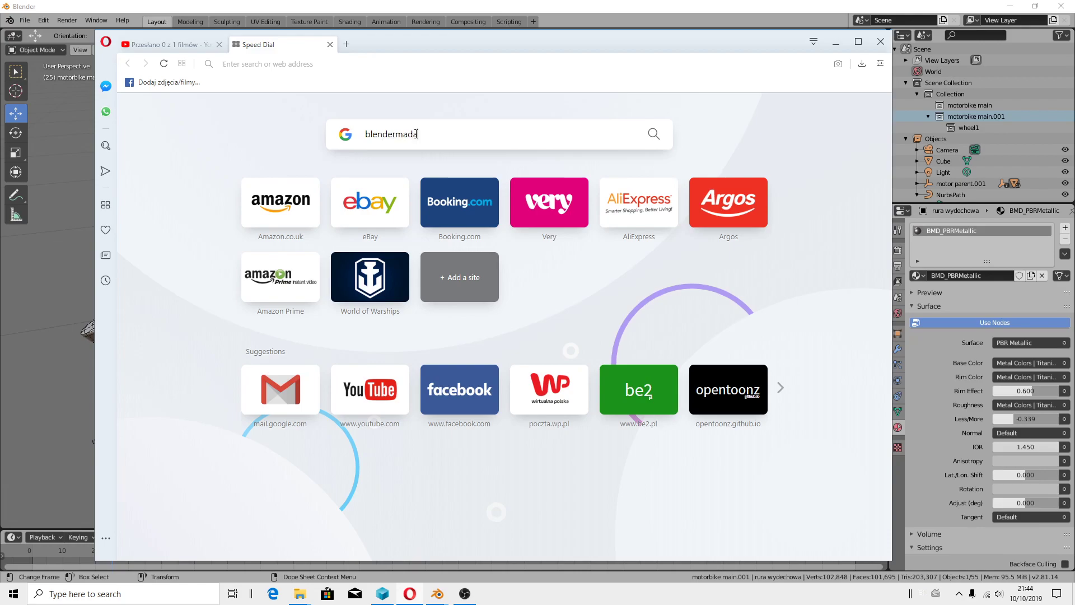
{"action": "key", "text": "Return"}
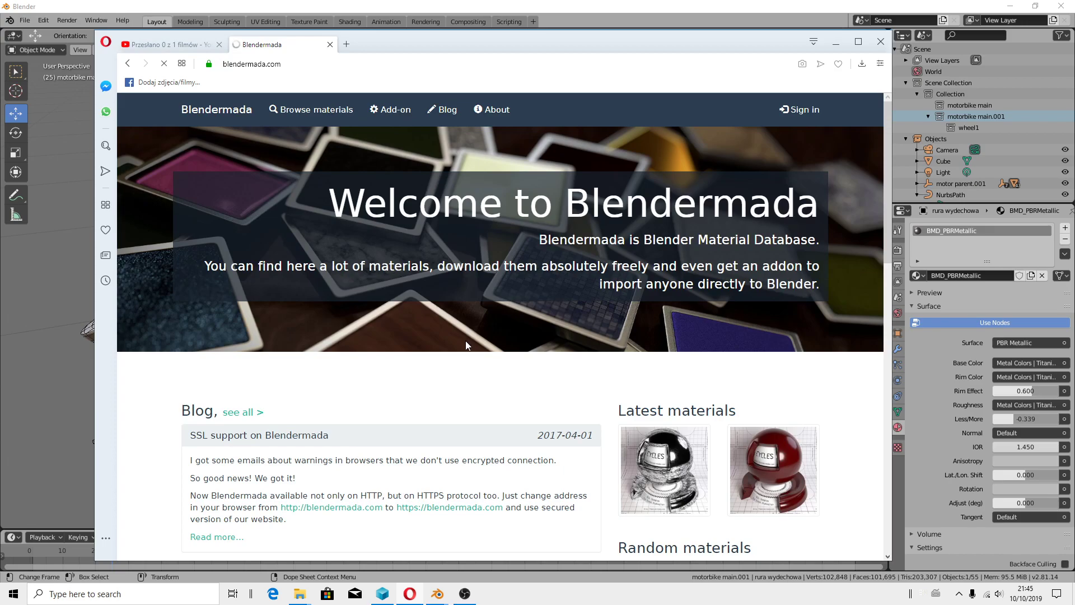
{"action": "scroll", "coordinate": [475, 435], "scroll_direction": "down", "scroll_amount": 1}
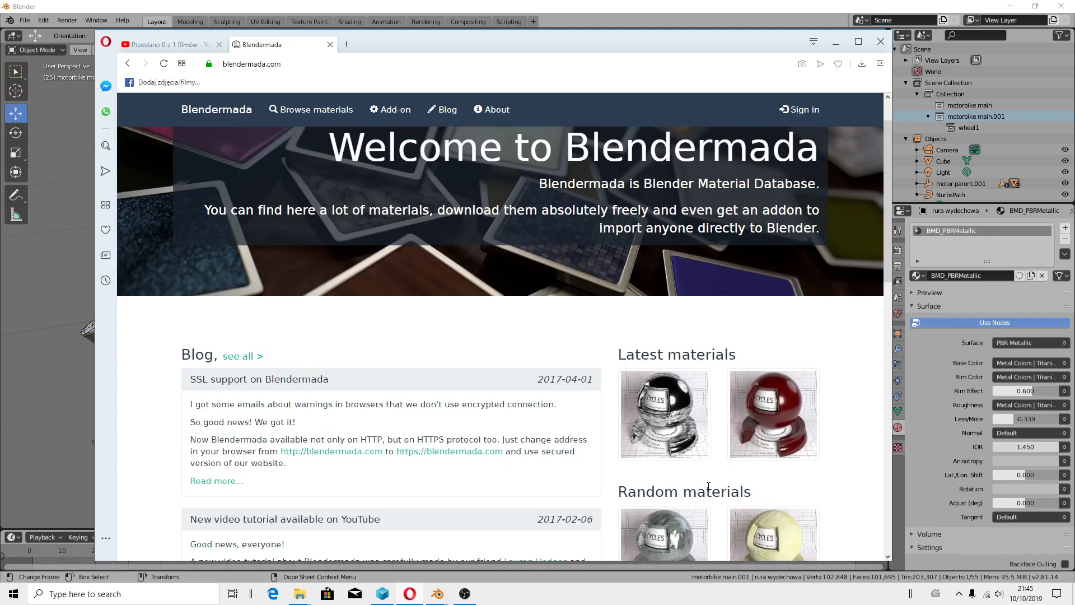
{"action": "scroll", "coordinate": [475, 435], "scroll_direction": "down", "scroll_amount": 3}
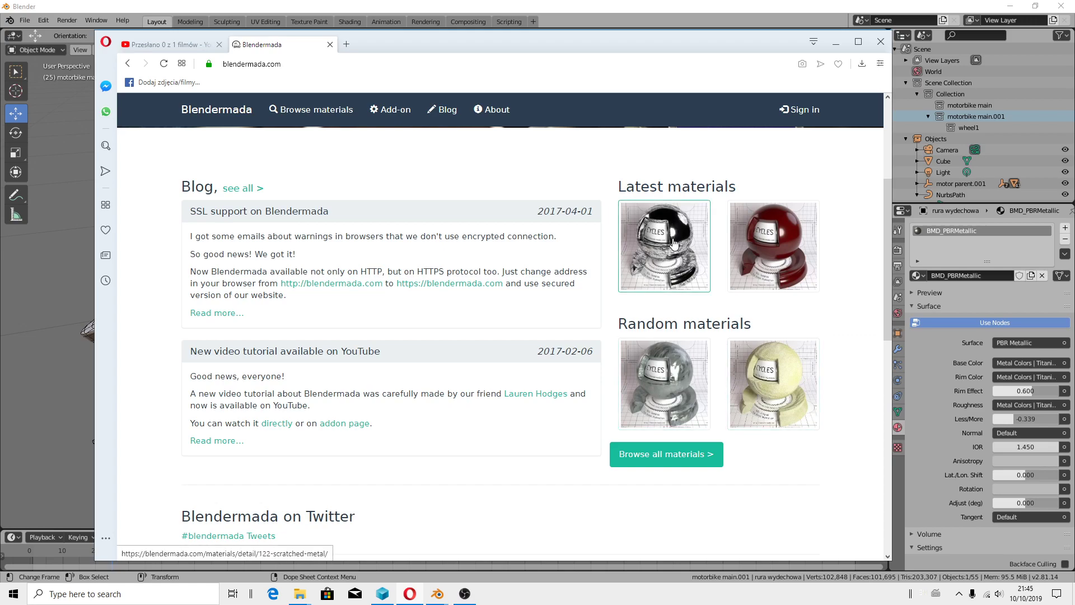
{"action": "scroll", "coordinate": [674, 244], "scroll_direction": "up", "scroll_amount": 4}
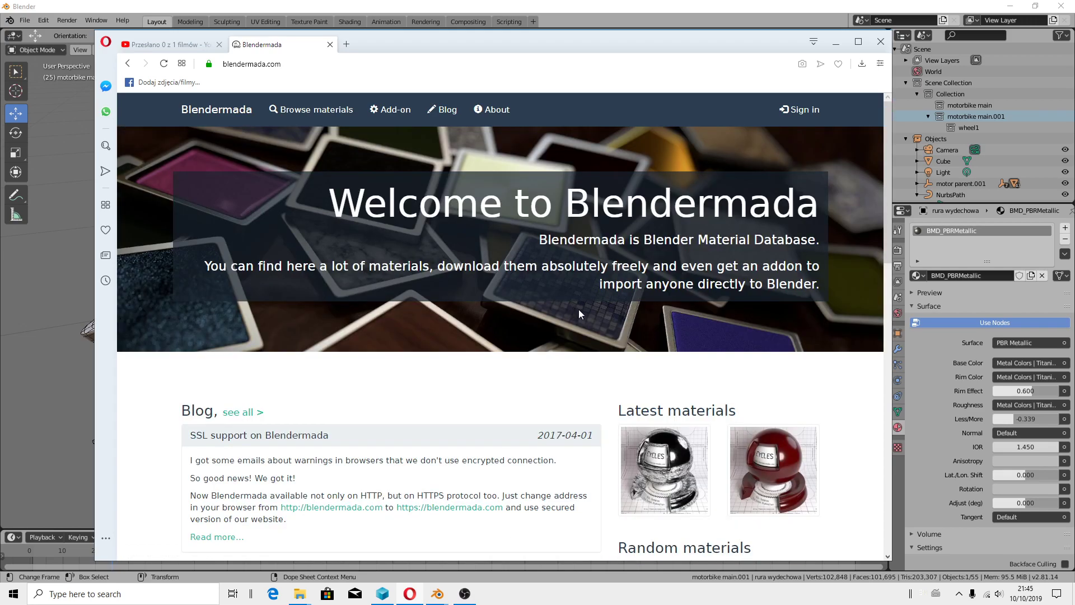
{"action": "left_click", "coordinate": [682, 461]}
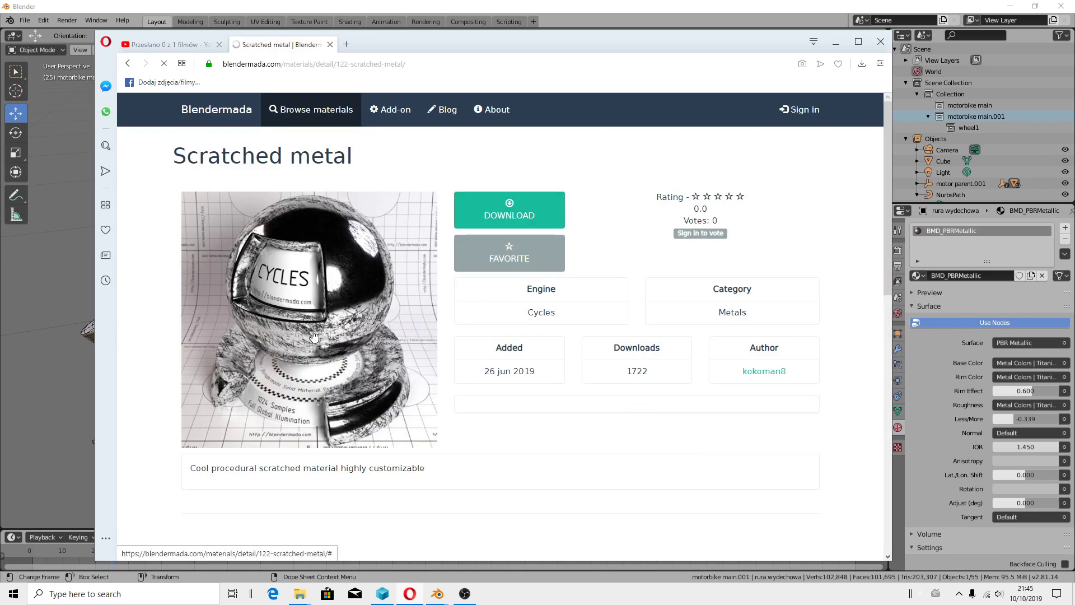
- Browse Blendermada's full list of materials
{"action": "left_click", "coordinate": [319, 115]}
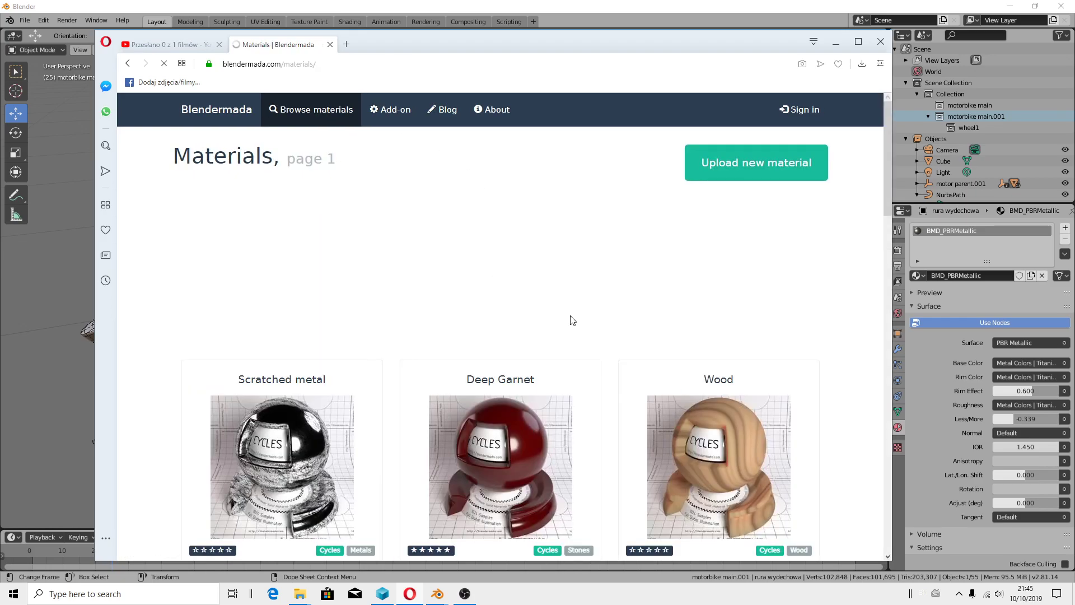
{"action": "scroll", "coordinate": [572, 320], "scroll_direction": "down", "scroll_amount": 6}
{"action": "scroll", "coordinate": [569, 319], "scroll_direction": "down", "scroll_amount": 3}
{"action": "scroll", "coordinate": [569, 319], "scroll_direction": "down", "scroll_amount": 2}
{"action": "scroll", "coordinate": [567, 319], "scroll_direction": "down", "scroll_amount": 2}
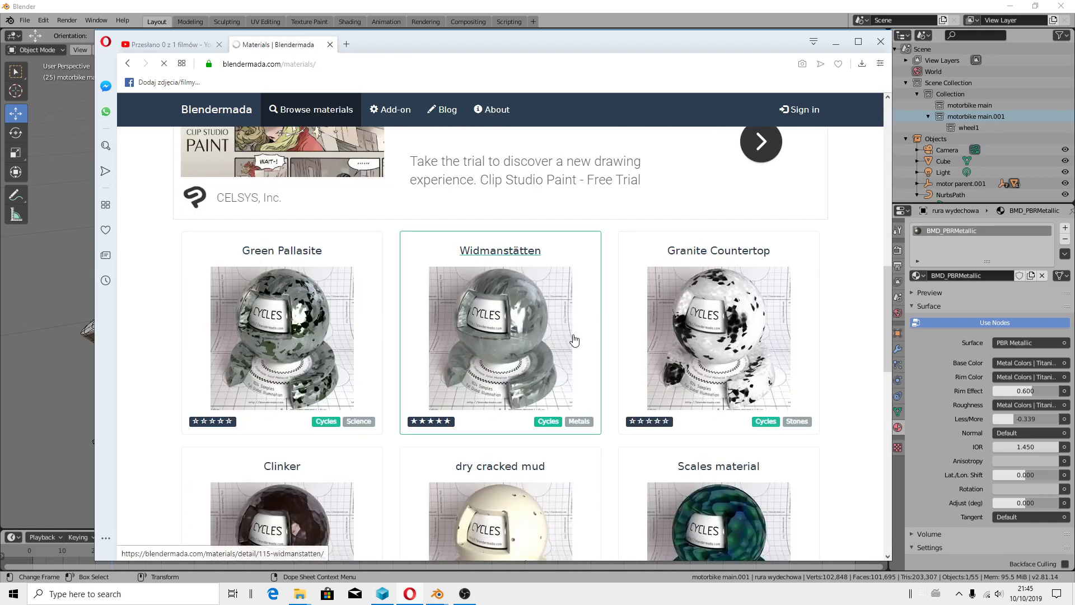
{"action": "scroll", "coordinate": [574, 340], "scroll_direction": "up", "scroll_amount": 8}
{"action": "scroll", "coordinate": [569, 350], "scroll_direction": "up", "scroll_amount": 4}
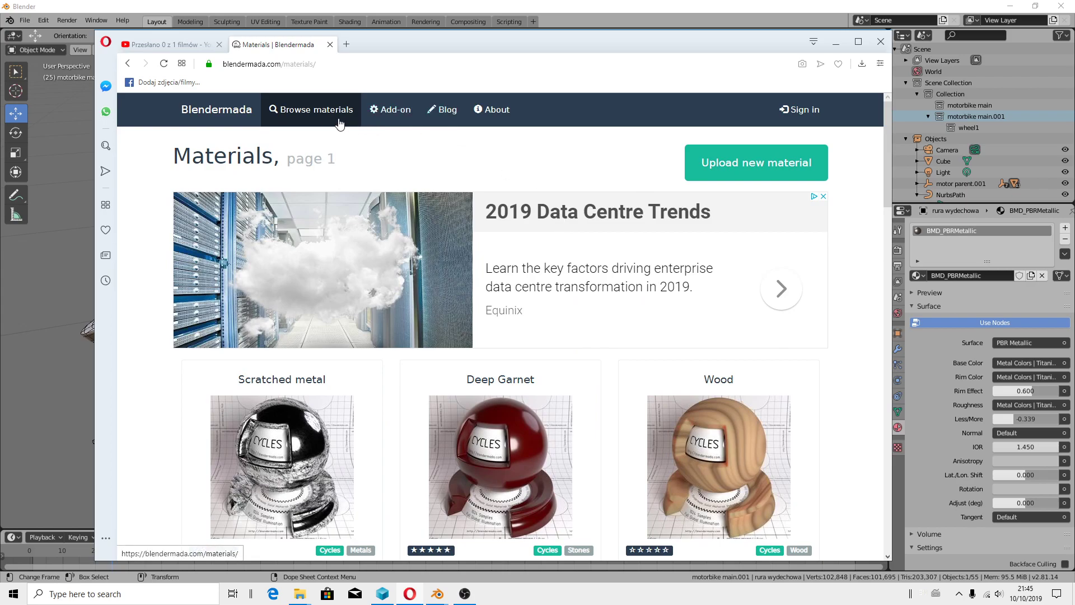
{"action": "scroll", "coordinate": [699, 224], "scroll_direction": "down", "scroll_amount": 8}
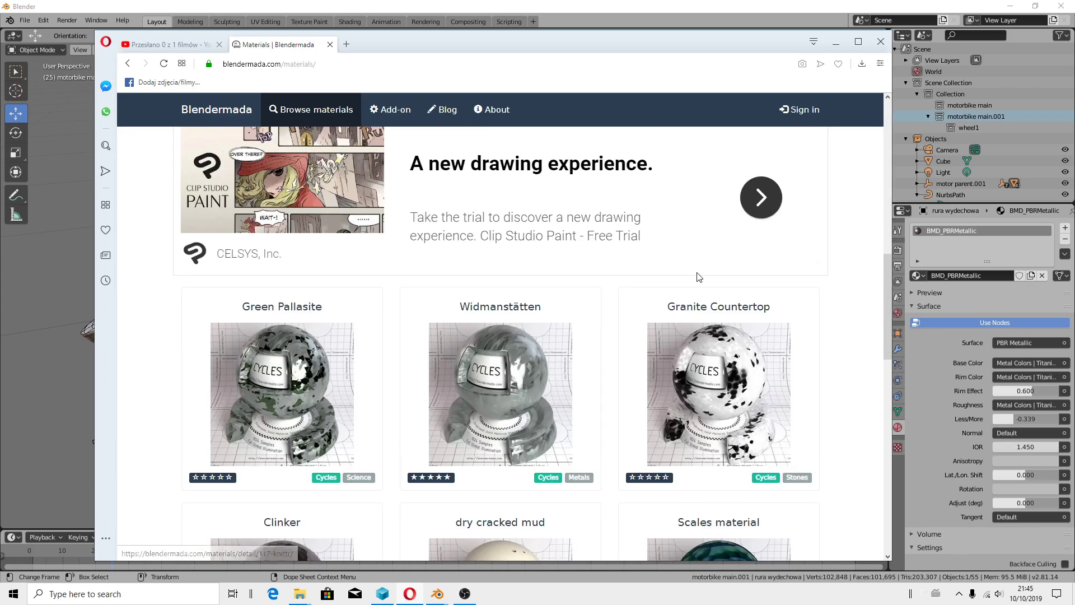
{"action": "scroll", "coordinate": [700, 291], "scroll_direction": "down", "scroll_amount": 10}
{"action": "scroll", "coordinate": [708, 347], "scroll_direction": "down", "scroll_amount": 5}
- Search Blendermada materials filtered to the Metals category and scroll the results
{"action": "left_click", "coordinate": [648, 282]}
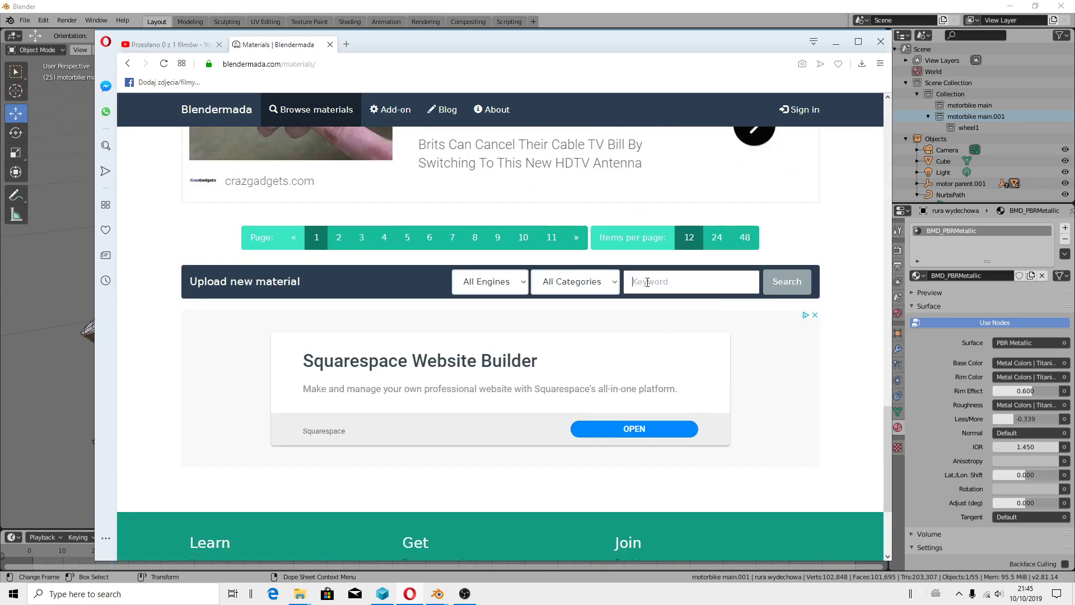
{"action": "left_click", "coordinate": [602, 286]}
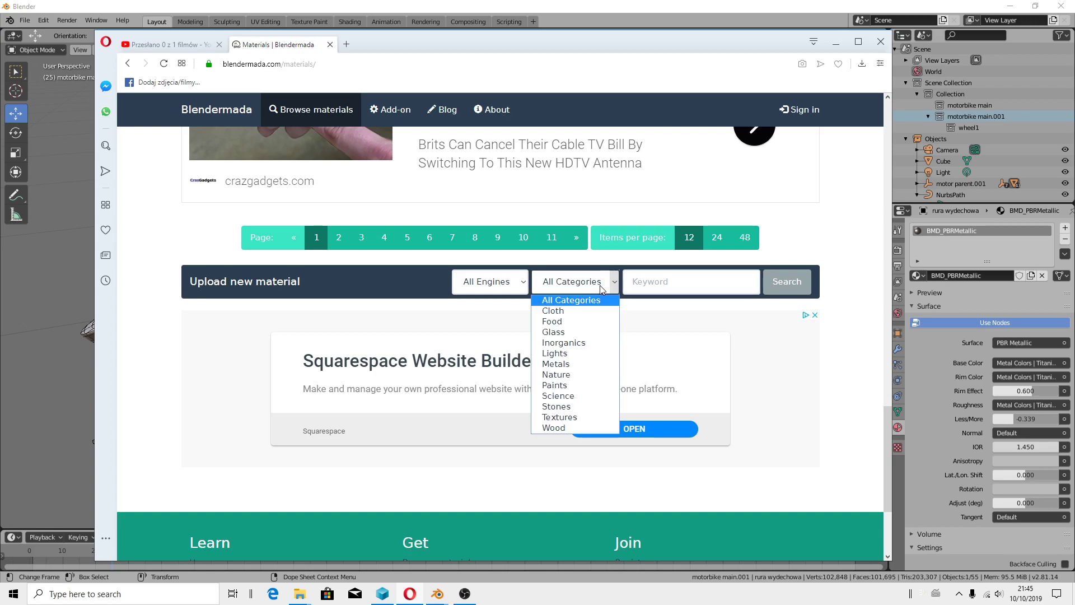
{"action": "left_click", "coordinate": [556, 363]}
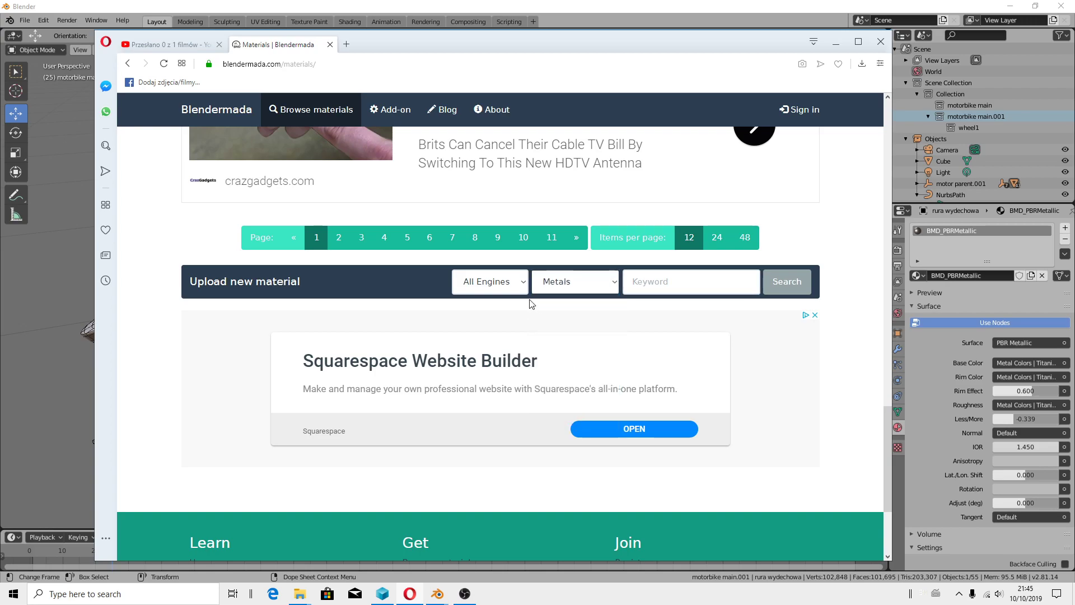
{"action": "left_click", "coordinate": [784, 287]}
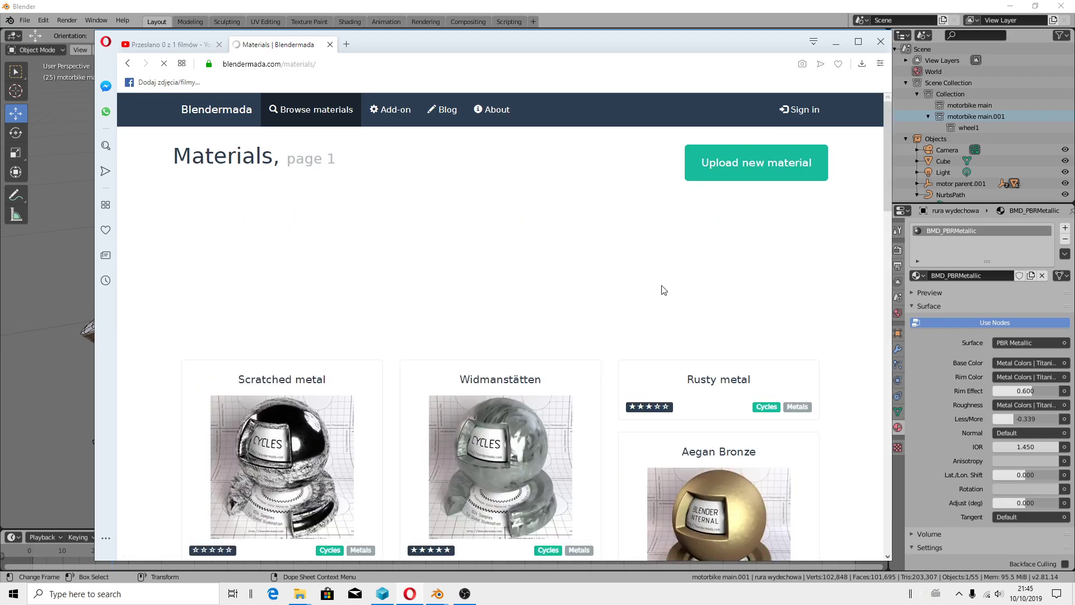
{"action": "scroll", "coordinate": [433, 359], "scroll_direction": "down", "scroll_amount": 1}
{"action": "scroll", "coordinate": [435, 361], "scroll_direction": "down", "scroll_amount": 5}
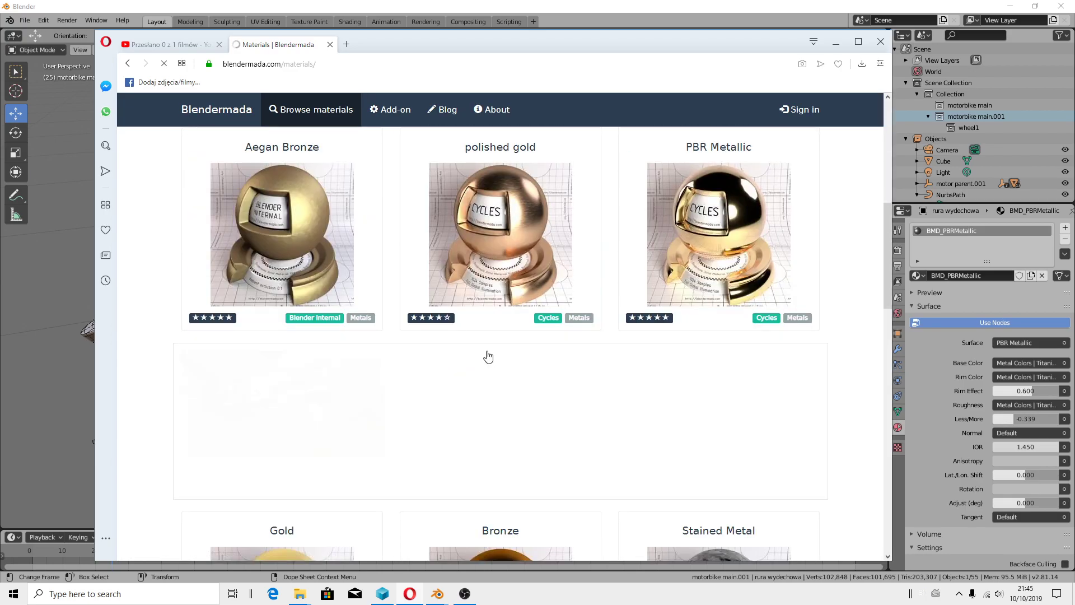
{"action": "scroll", "coordinate": [488, 356], "scroll_direction": "down", "scroll_amount": 3}
{"action": "scroll", "coordinate": [484, 356], "scroll_direction": "down", "scroll_amount": 5}
{"action": "scroll", "coordinate": [479, 354], "scroll_direction": "down", "scroll_amount": 5}
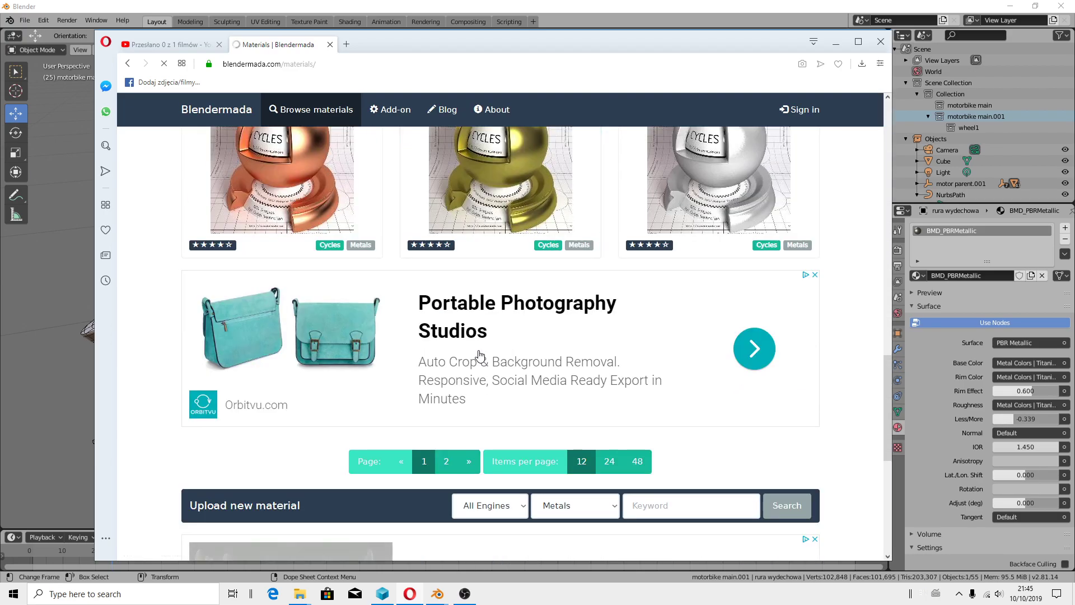
- Browse the second page of metal materials
{"action": "left_click", "coordinate": [447, 461]}
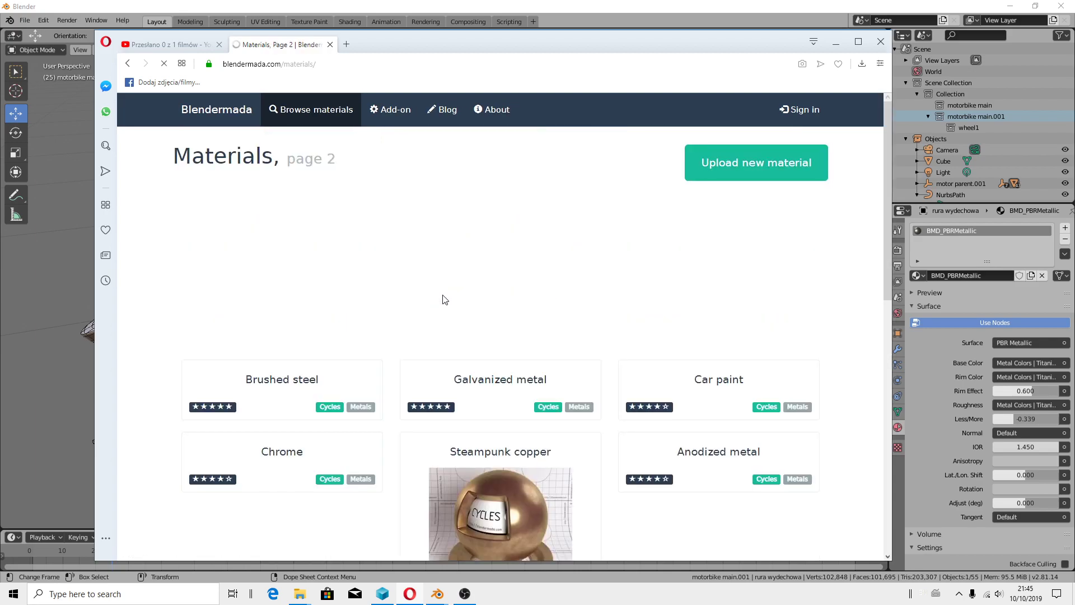
{"action": "scroll", "coordinate": [495, 308], "scroll_direction": "down", "scroll_amount": 4}
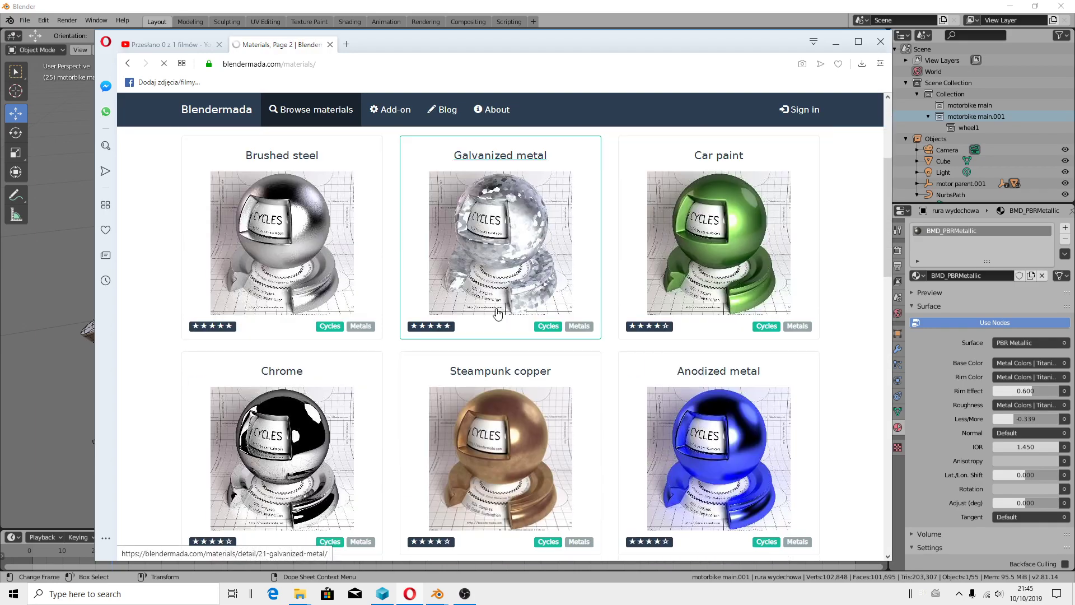
{"action": "scroll", "coordinate": [496, 311], "scroll_direction": "down", "scroll_amount": 2}
{"action": "scroll", "coordinate": [512, 352], "scroll_direction": "down", "scroll_amount": 2}
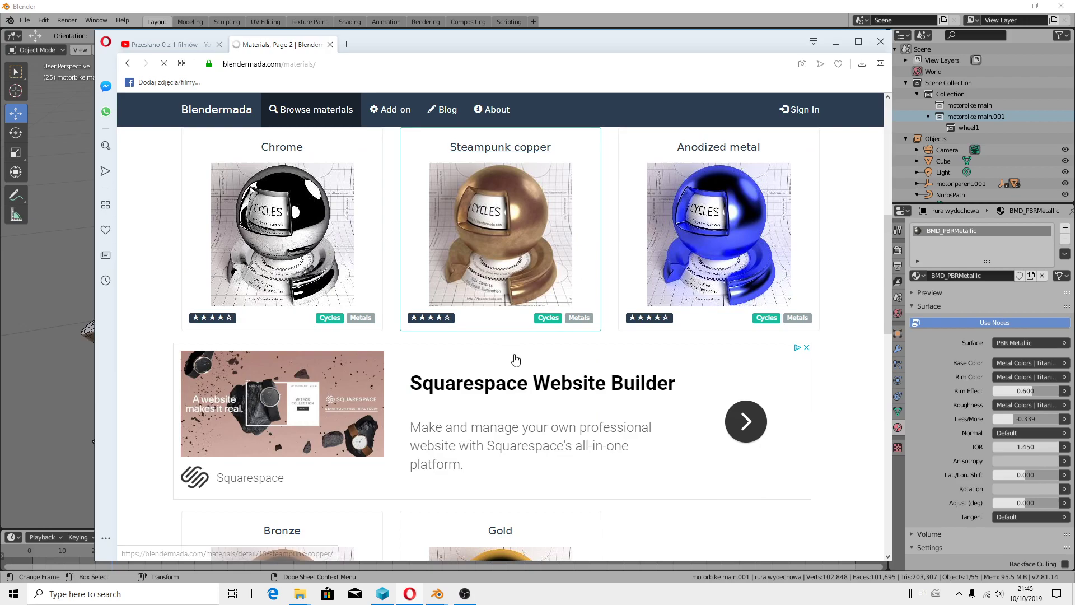
{"action": "scroll", "coordinate": [515, 359], "scroll_direction": "down", "scroll_amount": 7}
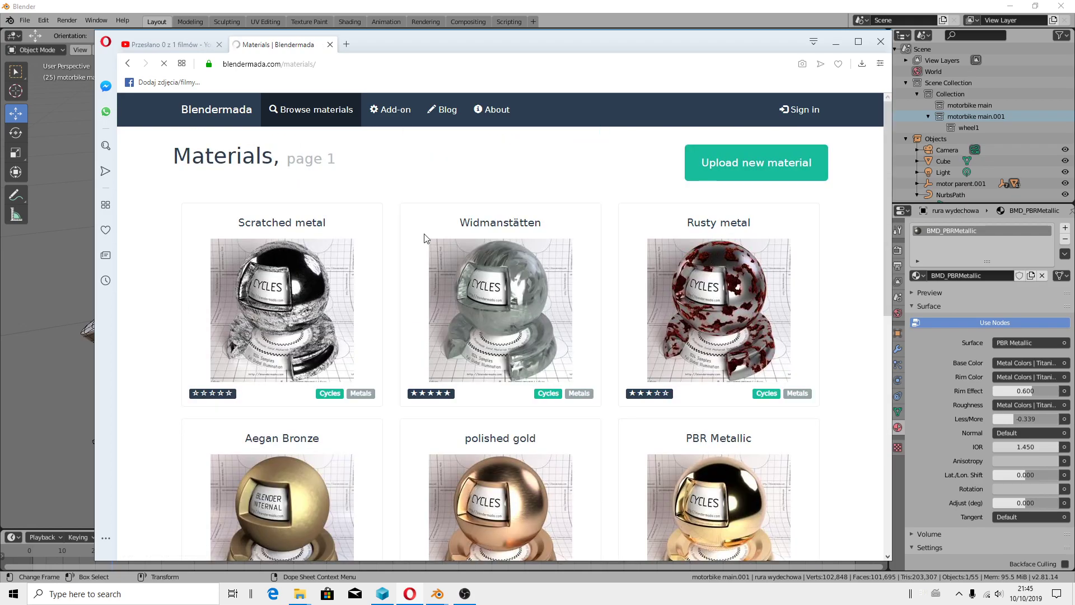
{"action": "scroll", "coordinate": [630, 269], "scroll_direction": "down", "scroll_amount": 2}
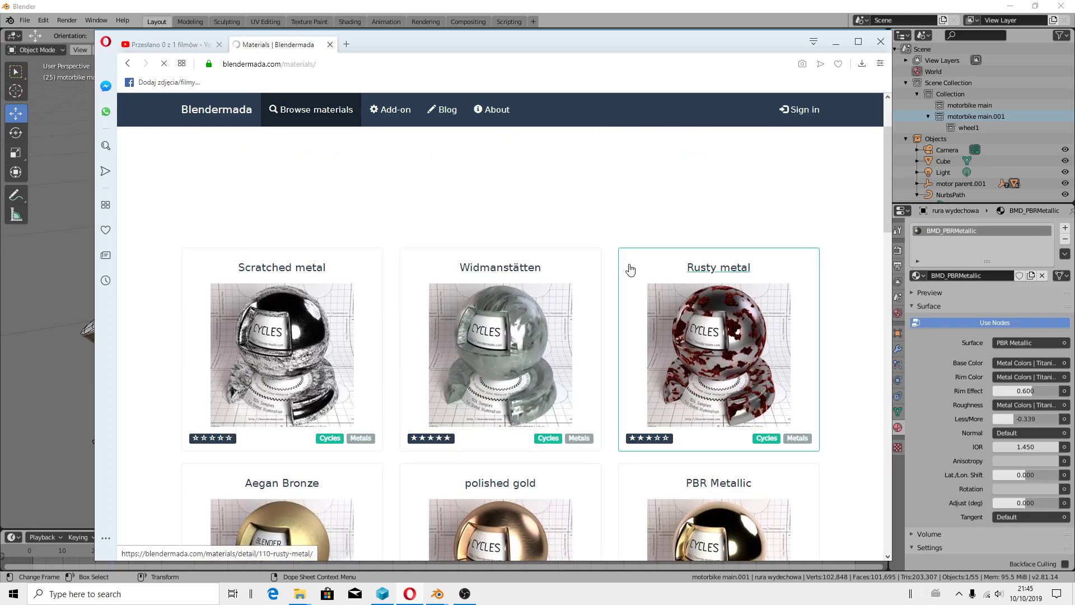
{"action": "scroll", "coordinate": [627, 270], "scroll_direction": "down", "scroll_amount": 2}
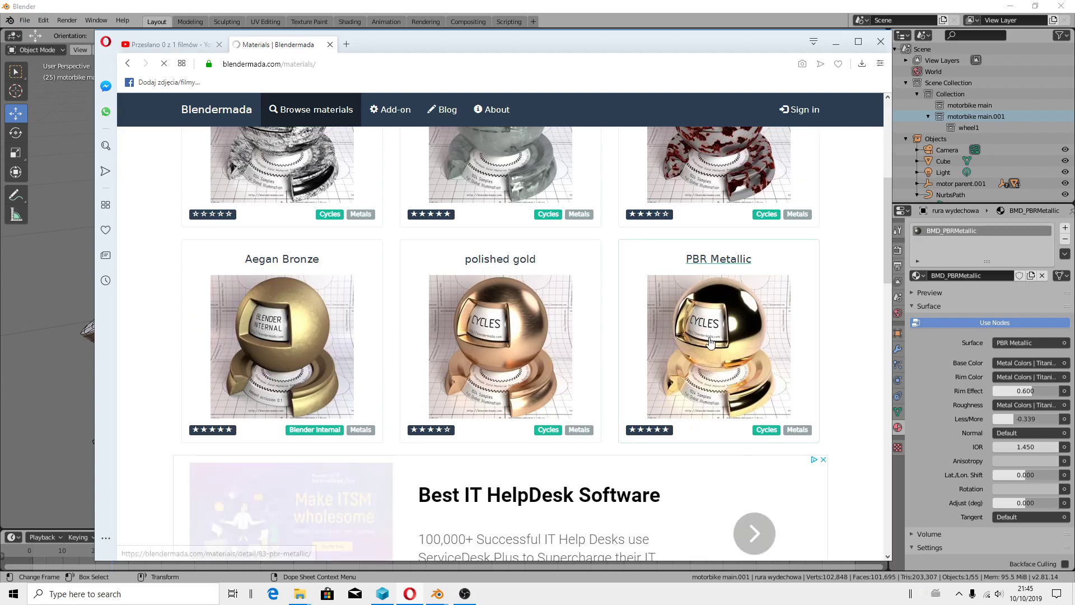
{"action": "scroll", "coordinate": [616, 336], "scroll_direction": "down", "scroll_amount": 2}
- Download the PBR Metallic material file and minimize the browser
{"action": "left_click", "coordinate": [738, 263]}
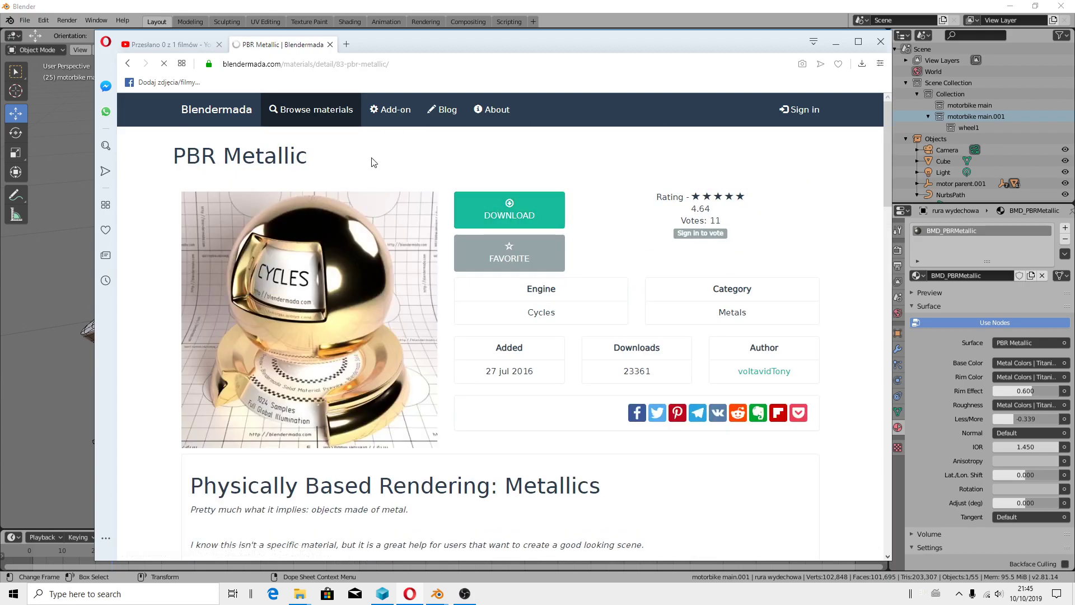
{"action": "left_click", "coordinate": [524, 215]}
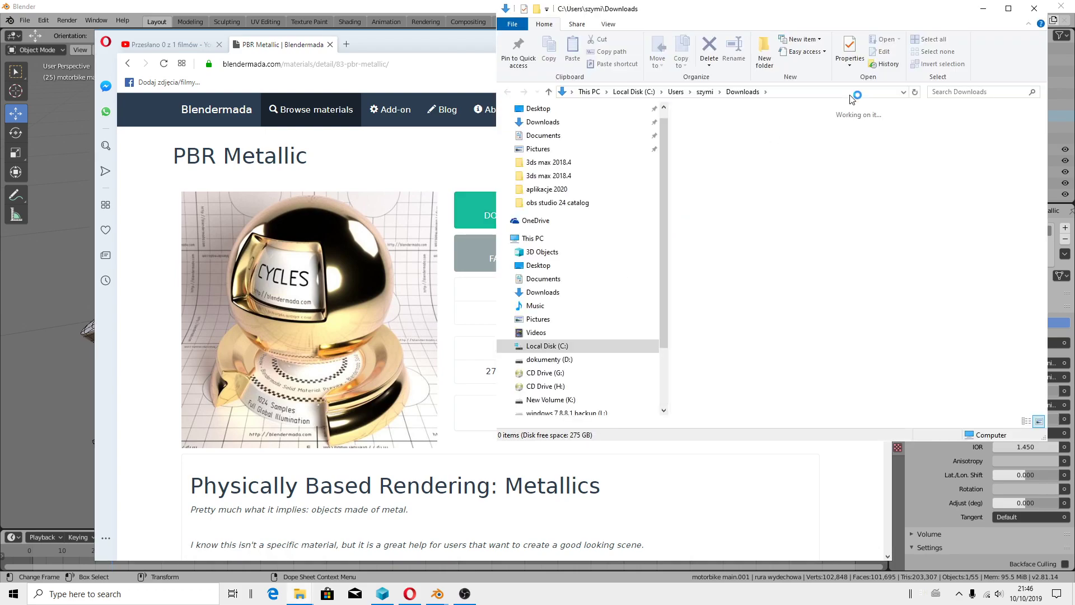
{"action": "left_click", "coordinate": [430, 42]}
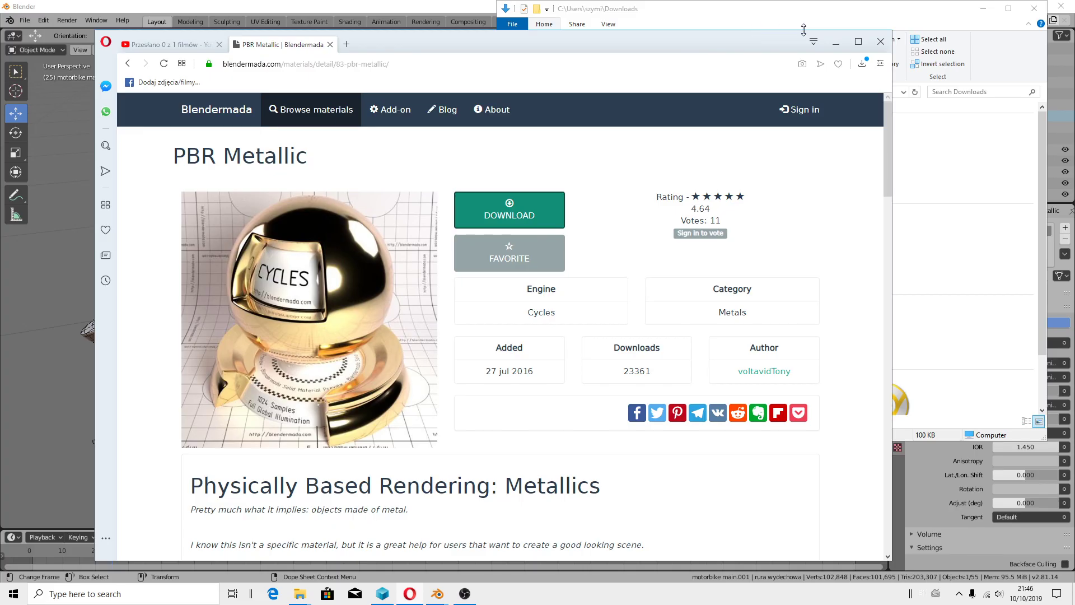
{"action": "left_click", "coordinate": [828, 40]}
- Select the gearbox part and orbit to a close side view of the engine
{"action": "left_click", "coordinate": [469, 329]}
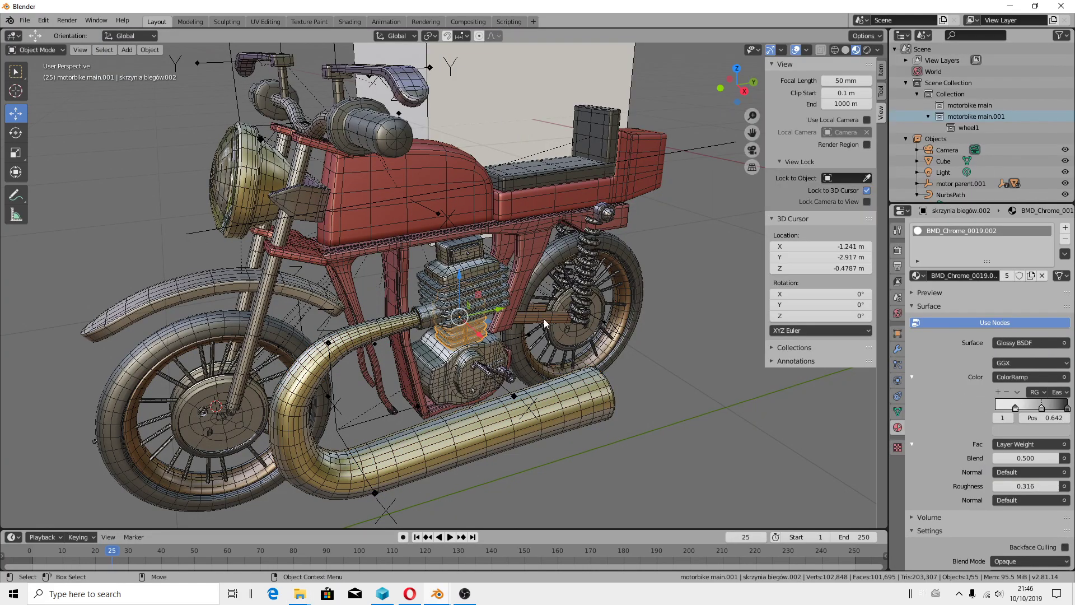
{"action": "middle_click_drag", "start_coordinate": [487, 357], "coordinate": [585, 175]}
{"action": "scroll", "coordinate": [567, 170], "scroll_direction": "up", "scroll_amount": 4}
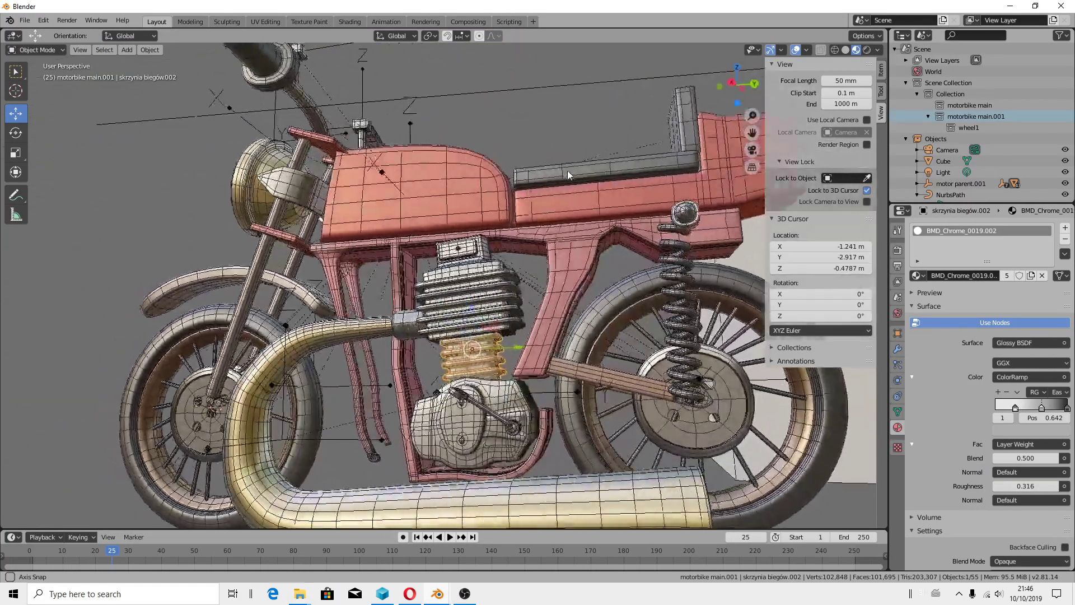
{"action": "mouse_move", "coordinate": [536, 253]}
{"action": "middle_mouse_down"}
{"action": "mouse_move", "coordinate": [476, 249]}
{"action": "mouse_move", "coordinate": [445, 217]}
{"action": "mouse_move", "coordinate": [475, 267]}
{"action": "mouse_move", "coordinate": [499, 258]}
{"action": "mouse_move", "coordinate": [399, 303]}
{"action": "middle_mouse_up"}
{"action": "scroll", "coordinate": [465, 249], "scroll_direction": "up", "scroll_amount": 2}
{"action": "scroll", "coordinate": [458, 248], "scroll_direction": "up", "scroll_amount": 2}
{"action": "scroll", "coordinate": [524, 249], "scroll_direction": "down", "scroll_amount": 2}
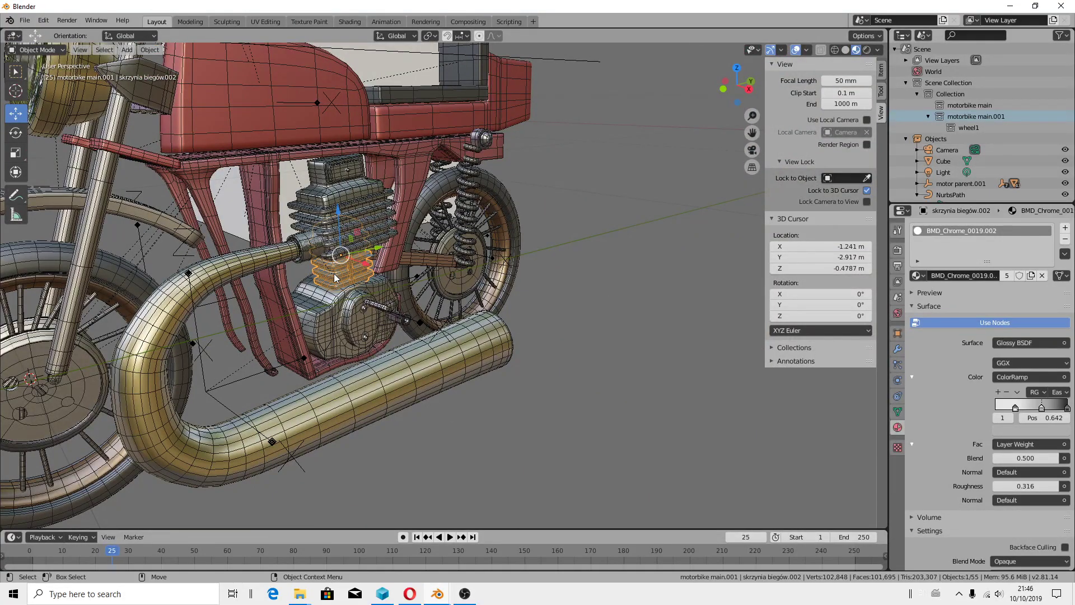
- Duplicate the gearbox with Shift+D and move the copy right above the exhaust pipe
{"action": "left_click", "coordinate": [149, 50]}
{"action": "key", "text": "shift+d"}
{"action": "left_click", "coordinate": [373, 280]}
{"action": "left_click_drag", "start_coordinate": [373, 274], "coordinate": [480, 311]}
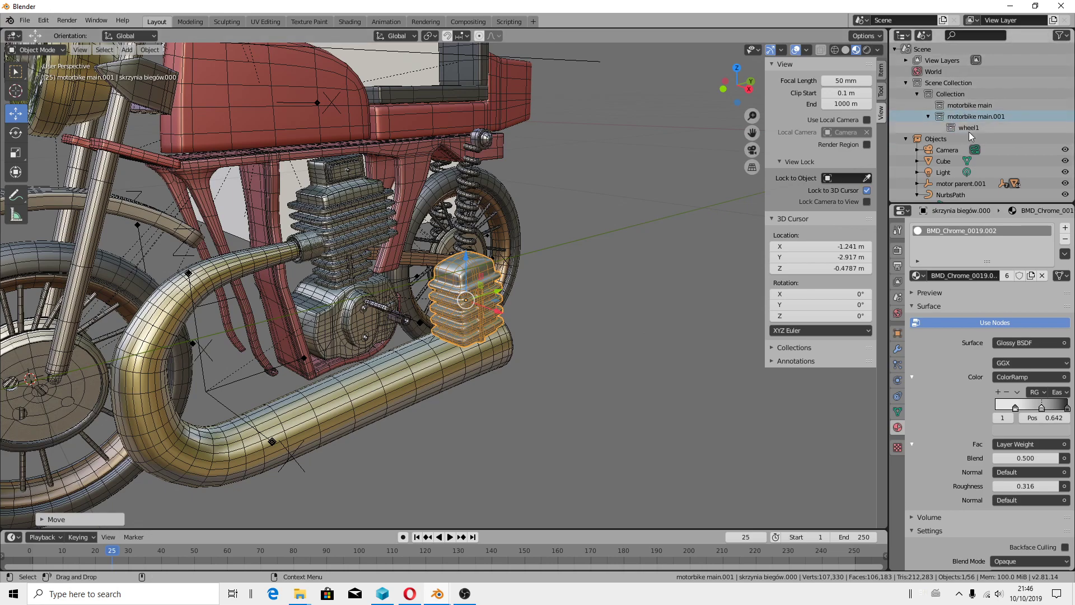
- Expand the motor parent.001 hierarchy and switch the Outliner to View Layer display
{"action": "scroll", "coordinate": [1005, 136], "scroll_direction": "down", "scroll_amount": 1}
{"action": "left_click", "coordinate": [917, 169], "text": "shift"}
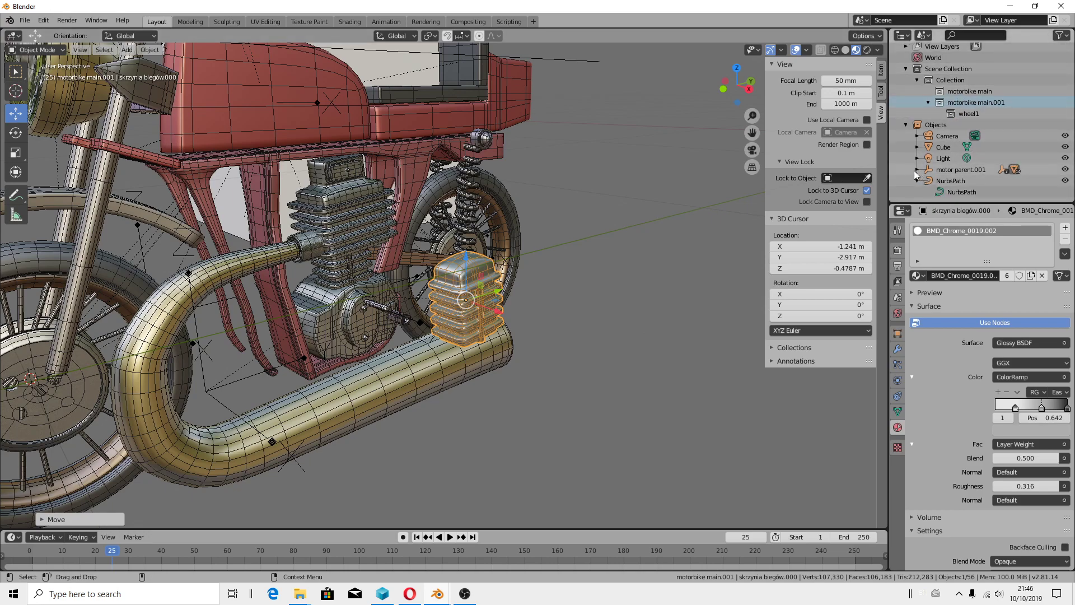
{"action": "scroll", "coordinate": [994, 170], "scroll_direction": "down", "scroll_amount": 3}
{"action": "scroll", "coordinate": [994, 170], "scroll_direction": "down", "scroll_amount": 2}
{"action": "scroll", "coordinate": [996, 173], "scroll_direction": "up", "scroll_amount": 3}
{"action": "scroll", "coordinate": [998, 175], "scroll_direction": "up", "scroll_amount": 2}
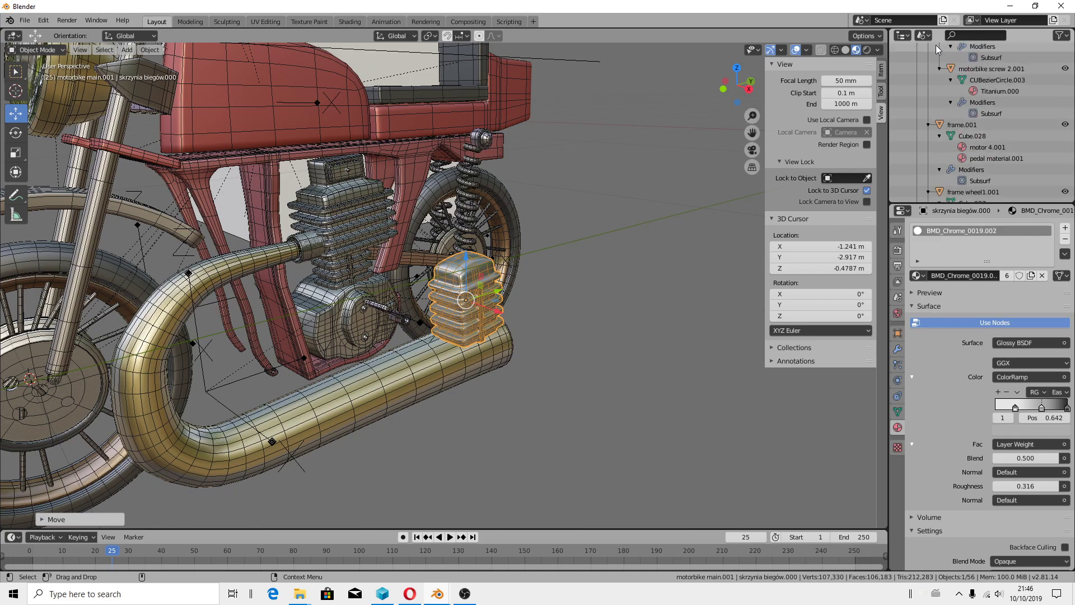
{"action": "left_click", "coordinate": [925, 36]}
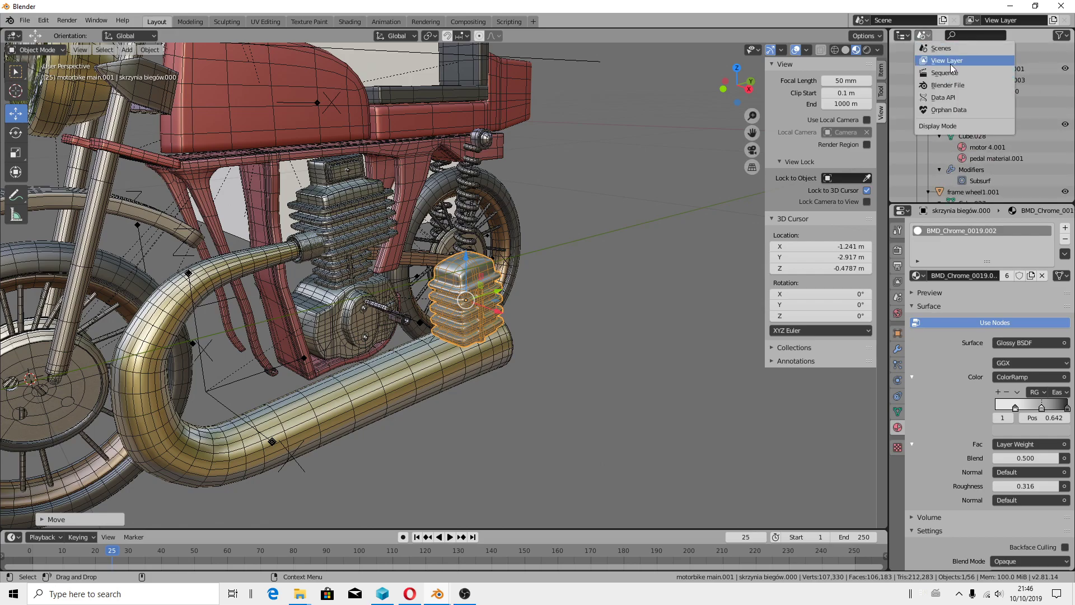
{"action": "left_click", "coordinate": [950, 64]}
- Filter the Outliner to list only the selected objects
{"action": "left_click", "coordinate": [1054, 36]}
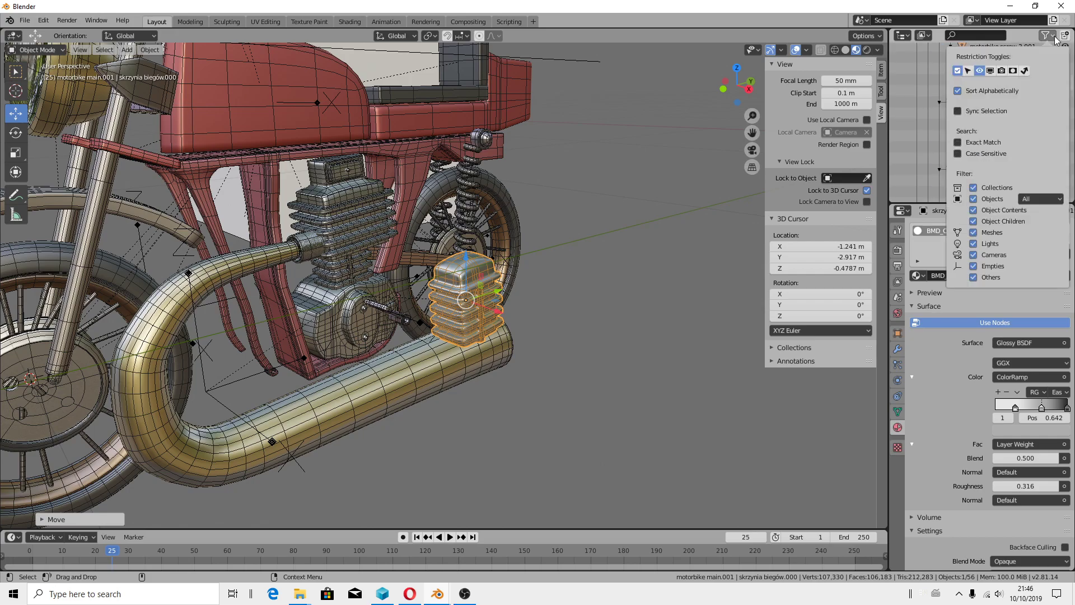
{"action": "left_click", "coordinate": [1043, 194]}
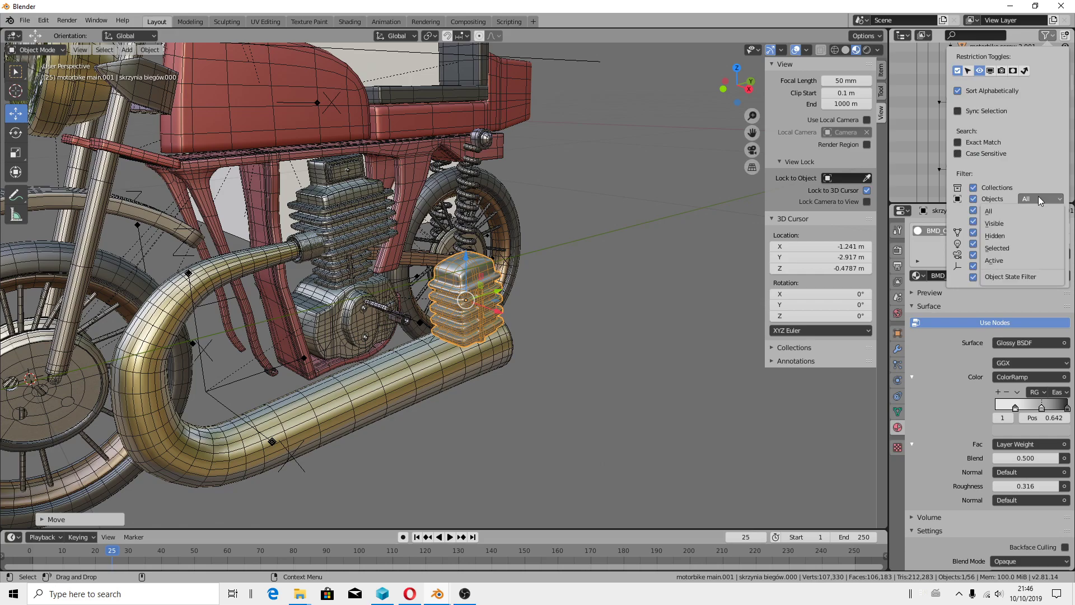
{"action": "left_click", "coordinate": [1014, 251]}
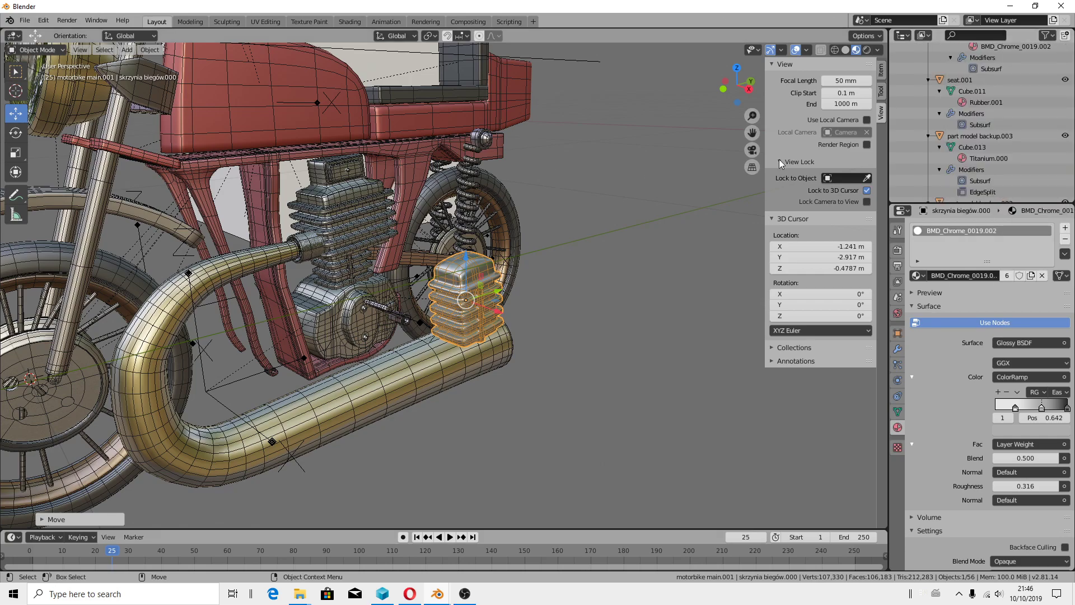
- Rename the copied gearbox part to 'silnik kopia'
{"action": "left_click_drag", "start_coordinate": [1074, 92], "coordinate": [1069, 70]}
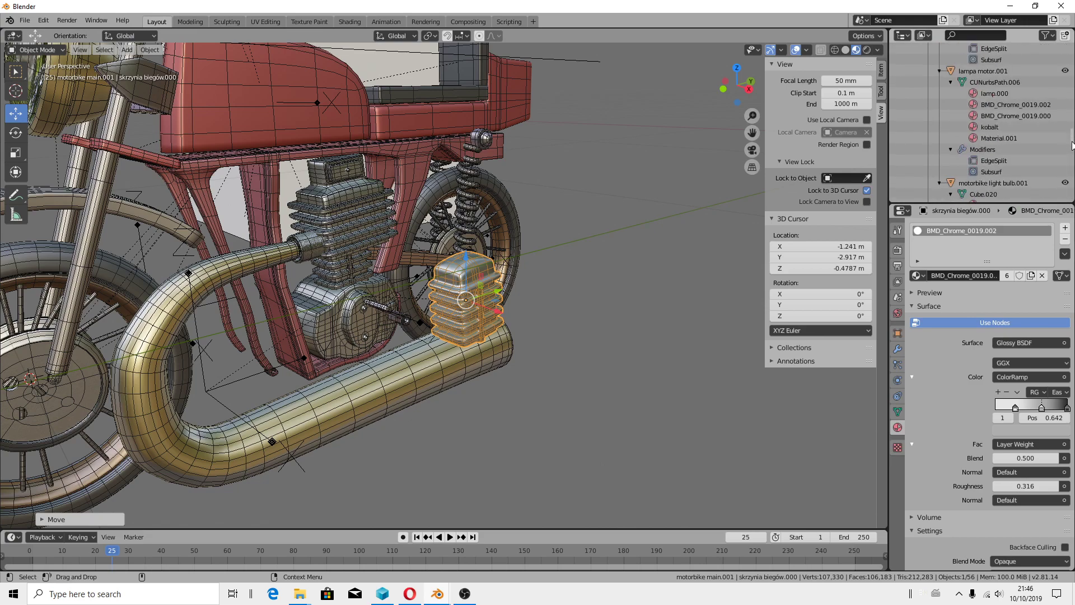
{"action": "scroll", "coordinate": [985, 124], "scroll_direction": "down", "scroll_amount": 5}
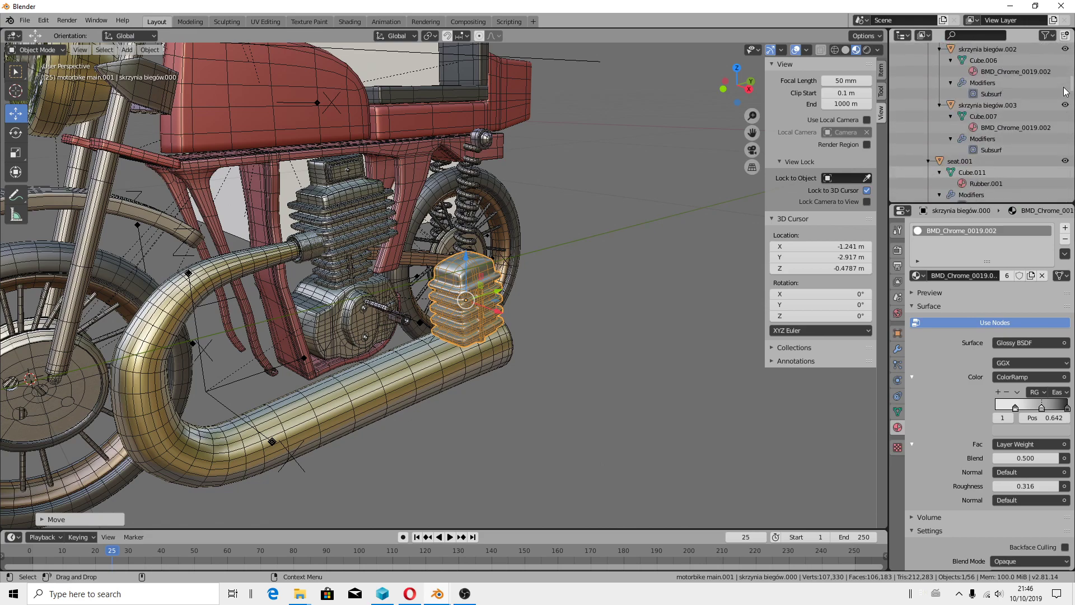
{"action": "double_click", "coordinate": [989, 129]}
{"action": "type", "text": "silnik kopia"}
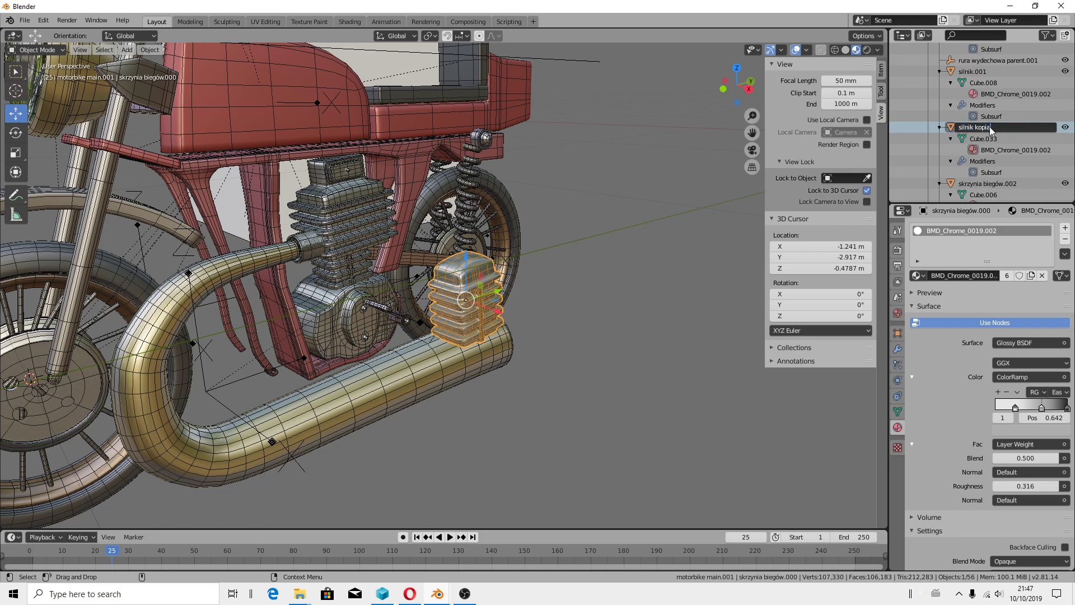
{"action": "key", "text": "Return"}
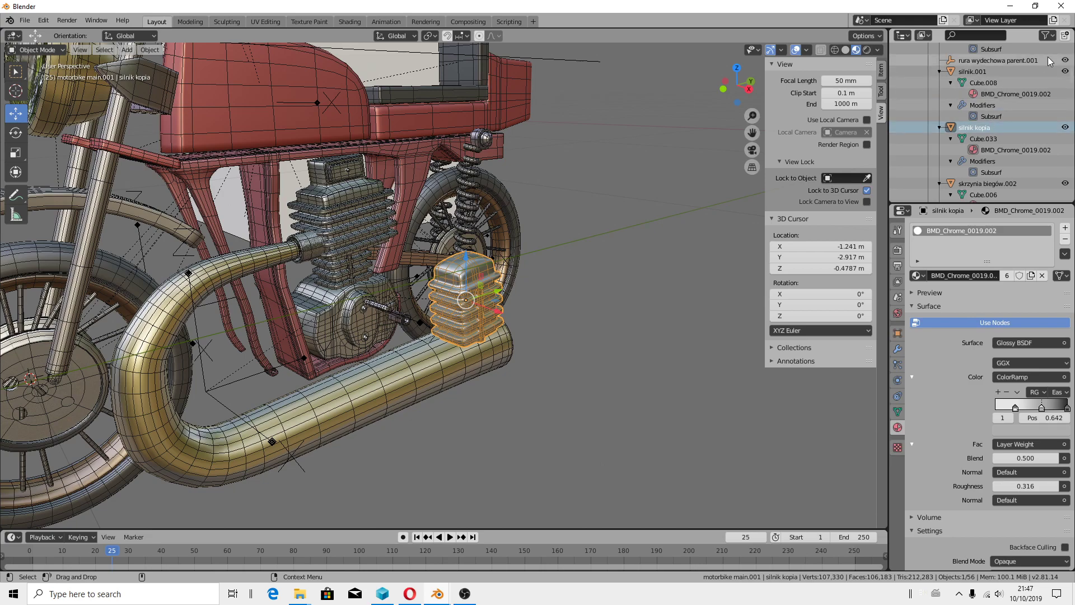
- Rename Collection 2 to 'silnik kopia'
{"action": "scroll", "coordinate": [1052, 112], "scroll_direction": "up", "scroll_amount": 2}
{"action": "scroll", "coordinate": [1064, 120], "scroll_direction": "up", "scroll_amount": 2}
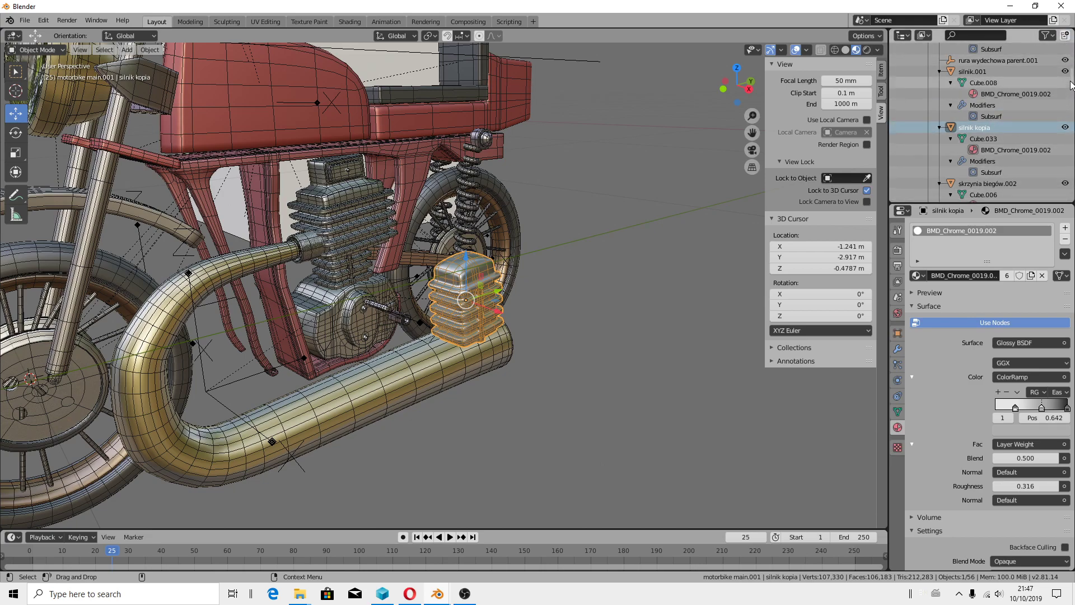
{"action": "scroll", "coordinate": [1072, 129], "scroll_direction": "up", "scroll_amount": 3}
{"action": "left_click_drag", "start_coordinate": [1073, 129], "coordinate": [1069, 205]}
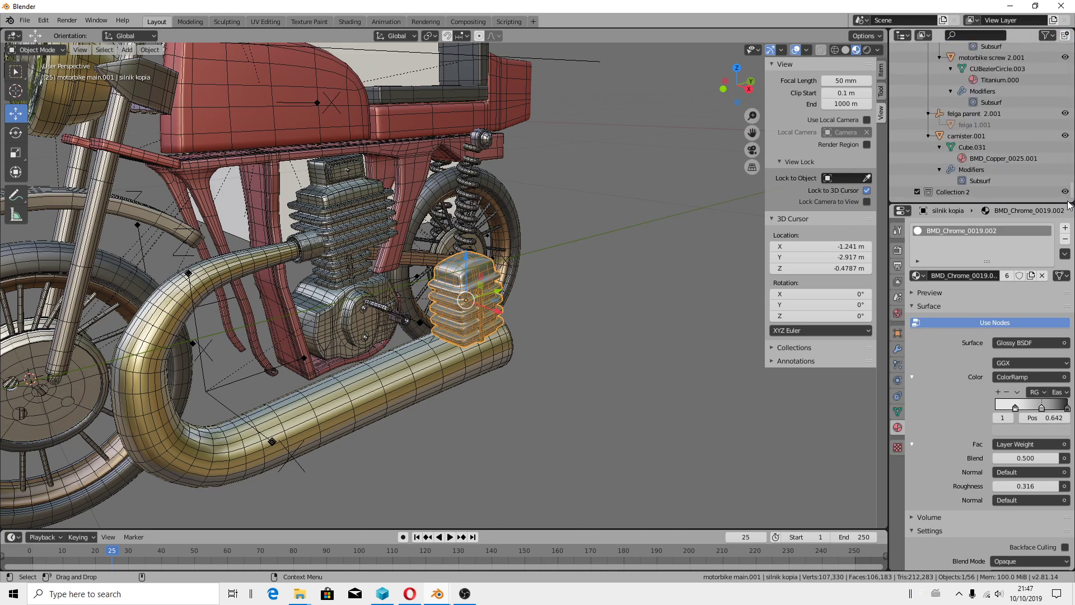
{"action": "double_click", "coordinate": [952, 192]}
{"action": "type", "text": "silnik kopia"}
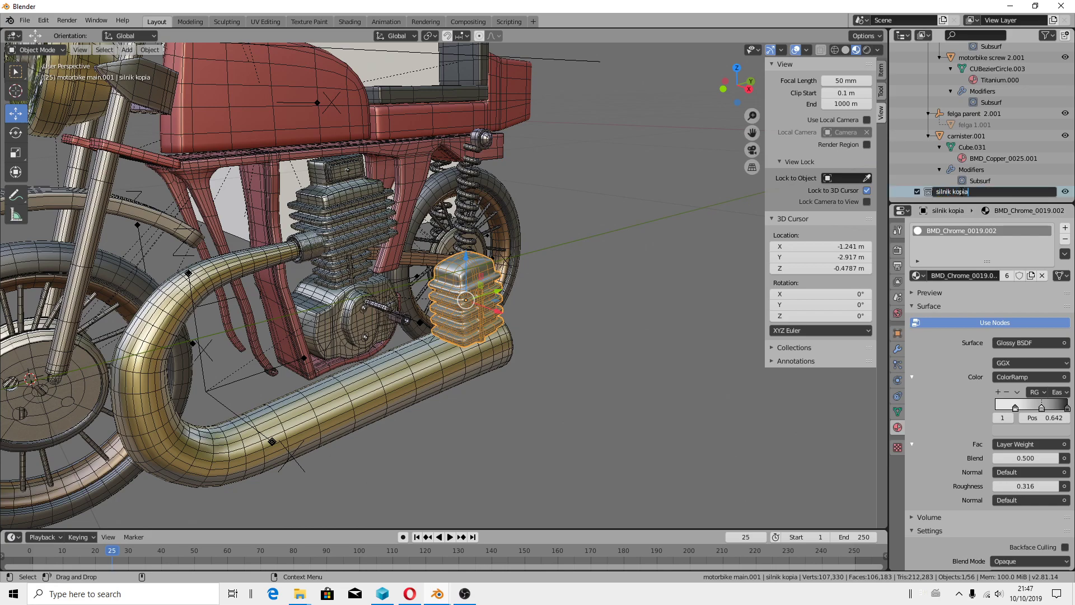
{"action": "key", "text": "Return"}
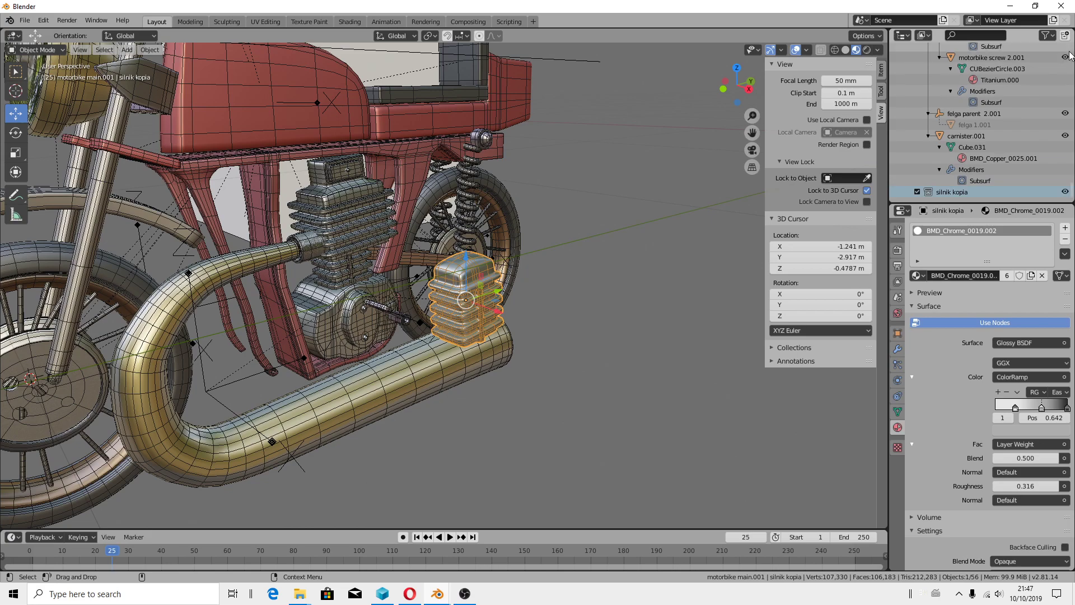
- Stop the Outliner listing empties and other object types
{"action": "left_click", "coordinate": [1046, 36]}
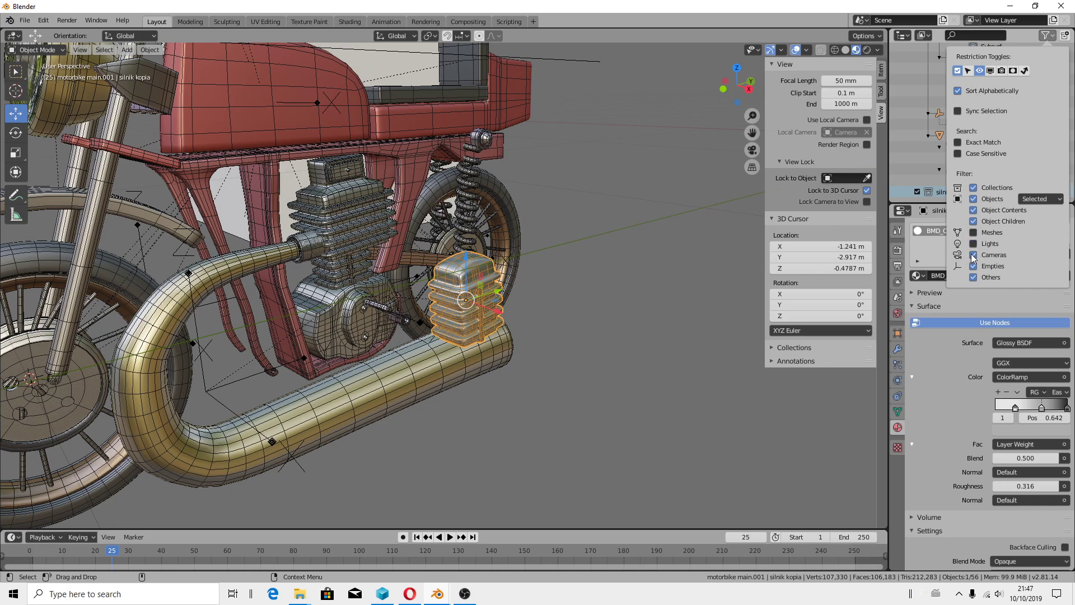
{"action": "left_click_drag", "start_coordinate": [974, 273], "coordinate": [973, 278]}
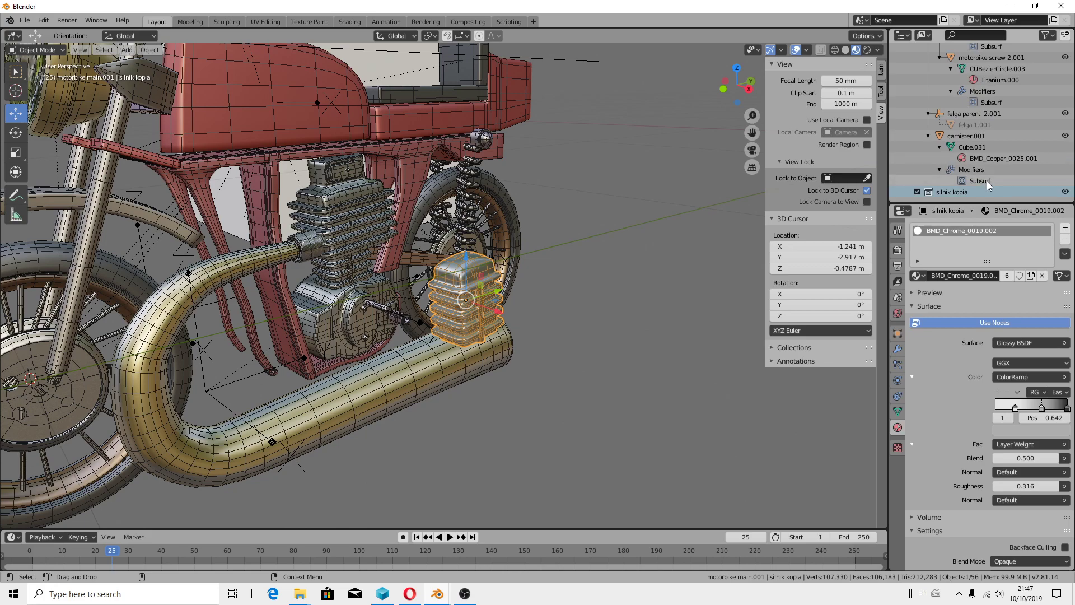
{"action": "scroll", "coordinate": [1007, 145], "scroll_direction": "up", "scroll_amount": 2}
{"action": "scroll", "coordinate": [1006, 152], "scroll_direction": "up", "scroll_amount": 2}
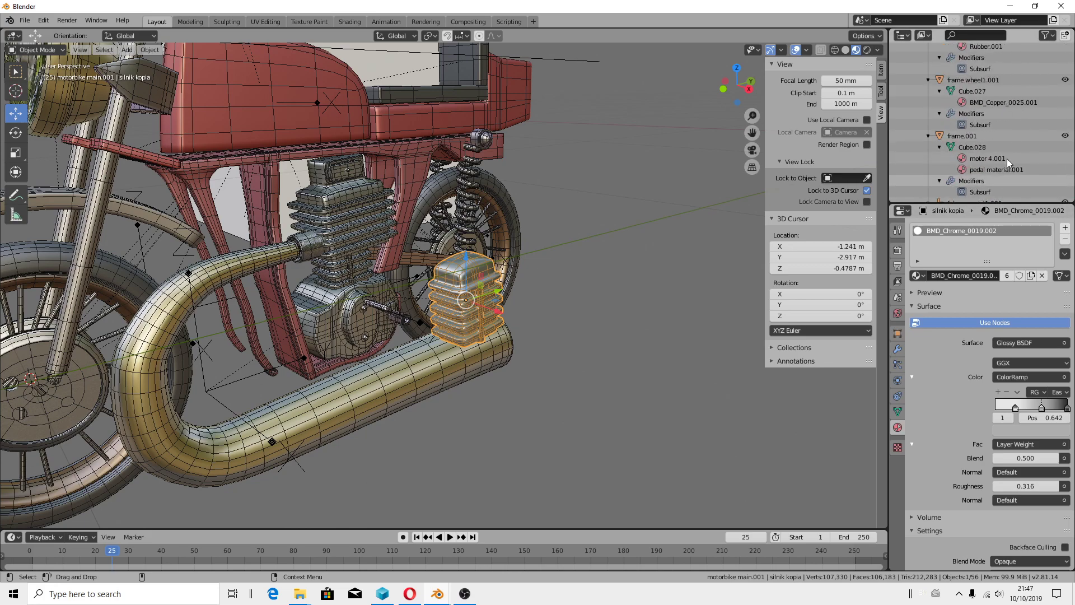
{"action": "scroll", "coordinate": [1006, 159], "scroll_direction": "up", "scroll_amount": 2}
{"action": "scroll", "coordinate": [1006, 159], "scroll_direction": "up", "scroll_amount": 2}
{"action": "scroll", "coordinate": [1005, 157], "scroll_direction": "down", "scroll_amount": 2}
{"action": "scroll", "coordinate": [1006, 154], "scroll_direction": "down", "scroll_amount": 2}
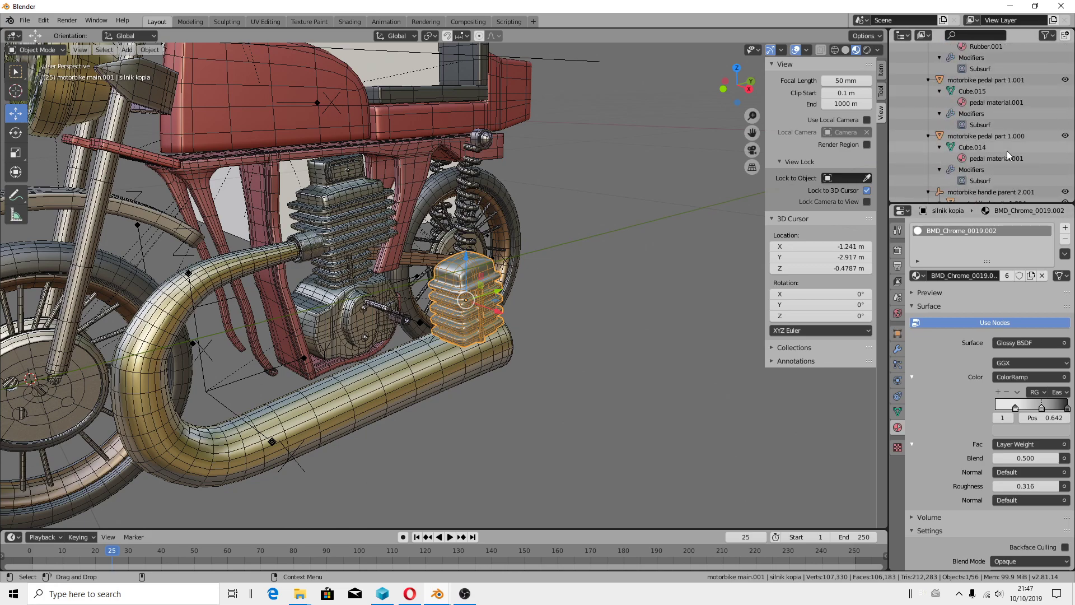
{"action": "scroll", "coordinate": [1006, 150], "scroll_direction": "down", "scroll_amount": 2}
{"action": "scroll", "coordinate": [1016, 153], "scroll_direction": "down", "scroll_amount": 2}
{"action": "scroll", "coordinate": [1012, 155], "scroll_direction": "down", "scroll_amount": 4}
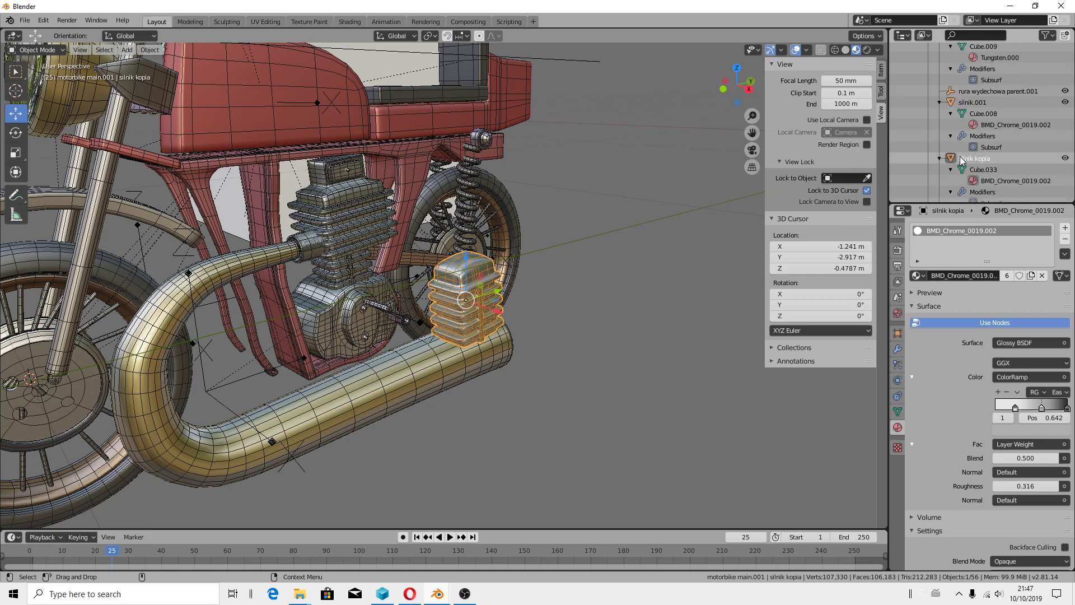
- Move the 'silnik kopia' part into the 'silnik kopia' collection
{"action": "mouse_move", "coordinate": [961, 160]}
{"action": "left_mouse_down"}
{"action": "mouse_move", "coordinate": [987, 136]}
{"action": "mouse_move", "coordinate": [976, 158]}
{"action": "left_mouse_up"}
{"action": "scroll", "coordinate": [971, 154], "scroll_direction": "down", "scroll_amount": 3}
{"action": "scroll", "coordinate": [965, 155], "scroll_direction": "down", "scroll_amount": 2}
{"action": "scroll", "coordinate": [965, 156], "scroll_direction": "down", "scroll_amount": 2}
{"action": "scroll", "coordinate": [966, 159], "scroll_direction": "down", "scroll_amount": 2}
{"action": "scroll", "coordinate": [1027, 136], "scroll_direction": "down", "scroll_amount": 3}
{"action": "scroll", "coordinate": [987, 143], "scroll_direction": "up", "scroll_amount": 2}
{"action": "scroll", "coordinate": [987, 151], "scroll_direction": "up", "scroll_amount": 2}
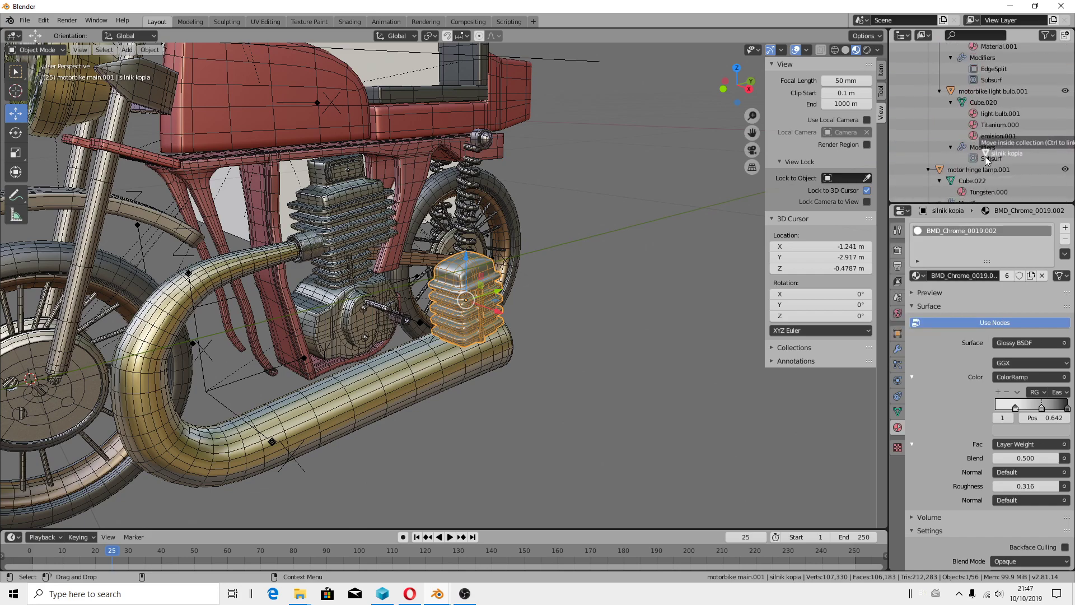
{"action": "scroll", "coordinate": [981, 160], "scroll_direction": "up", "scroll_amount": 2}
{"action": "scroll", "coordinate": [976, 160], "scroll_direction": "up", "scroll_amount": 1}
{"action": "scroll", "coordinate": [980, 161], "scroll_direction": "down", "scroll_amount": 3}
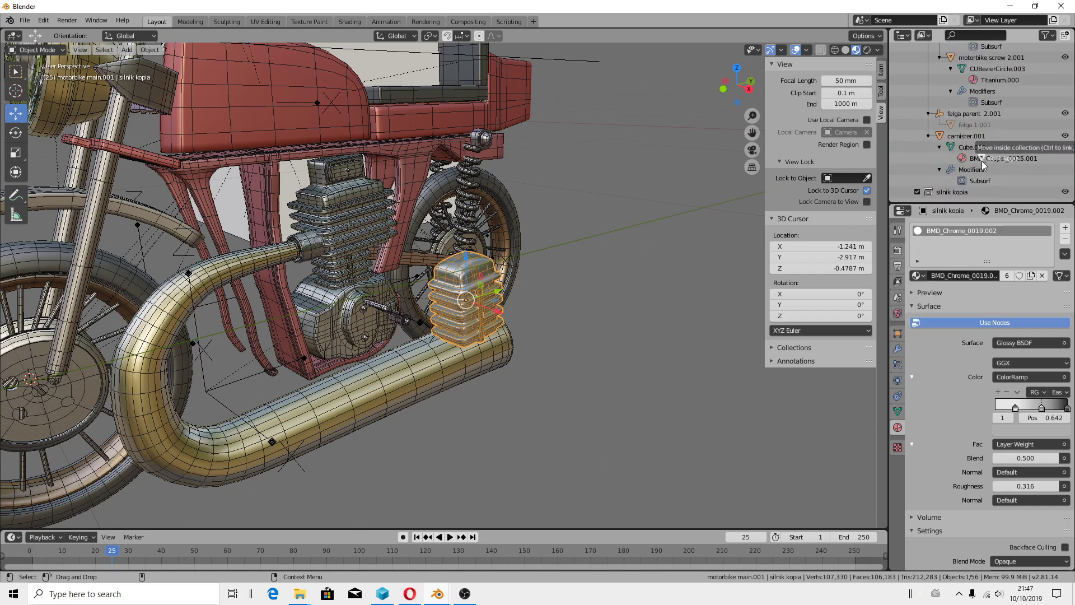
{"action": "left_click_drag", "start_coordinate": [976, 157], "coordinate": [935, 196]}
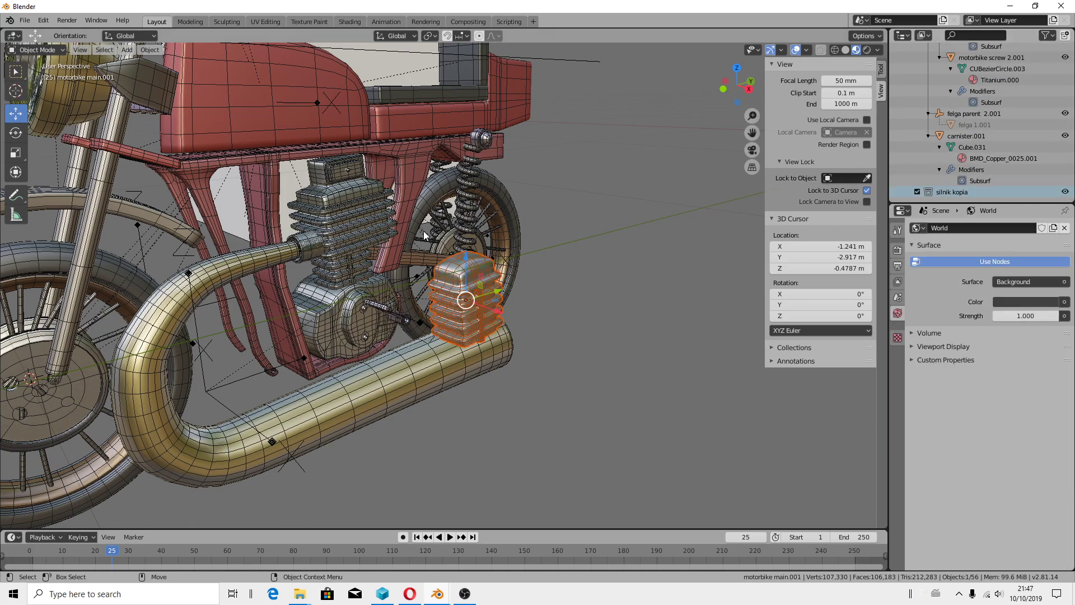
- Hide all unselected objects so only the engine part remains visible
{"action": "left_click", "coordinate": [150, 49]}
{"action": "left_click", "coordinate": [150, 49]}
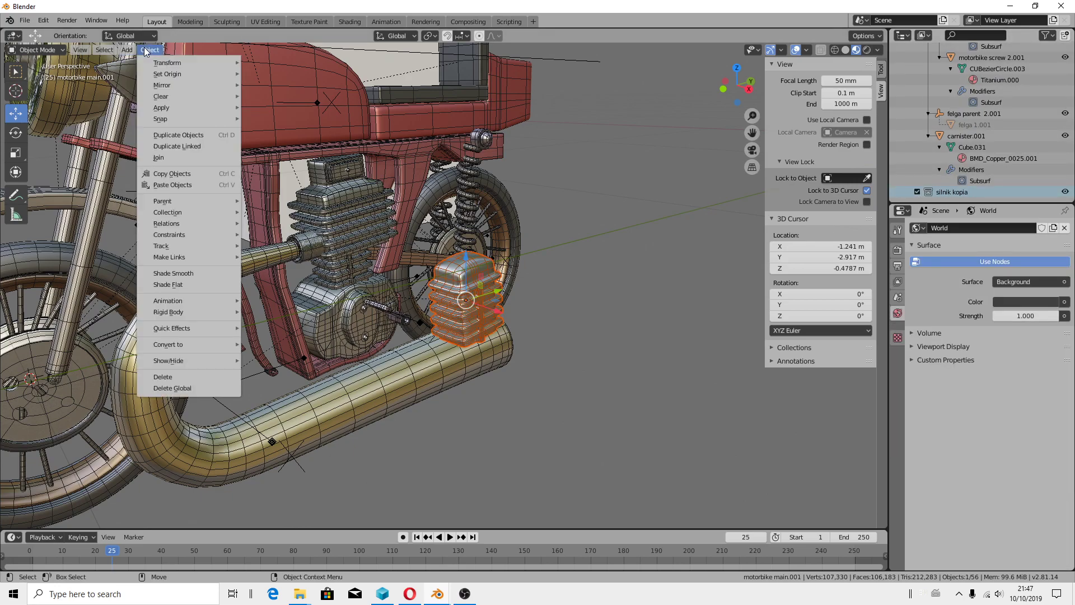
{"action": "mouse_move", "coordinate": [170, 360]}
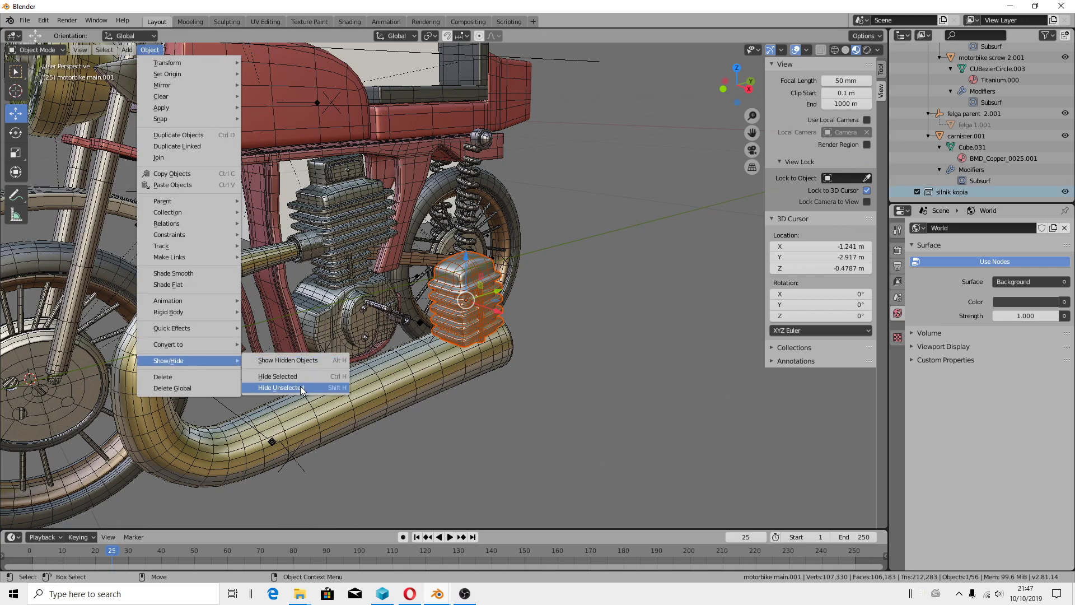
{"action": "left_click", "coordinate": [301, 390]}
{"action": "scroll", "coordinate": [498, 330], "scroll_direction": "up", "scroll_amount": 5}
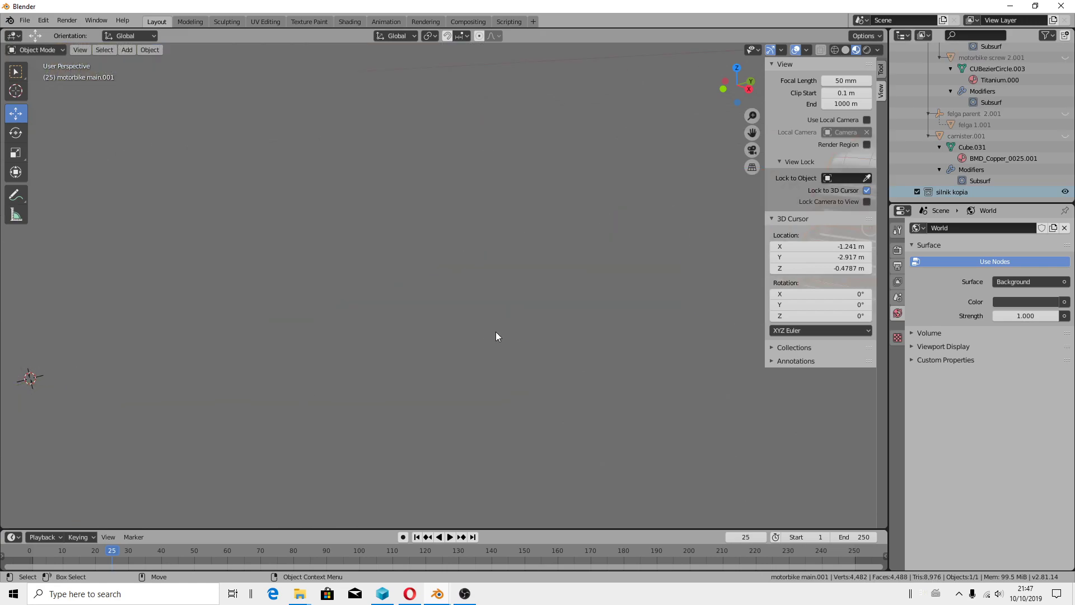
{"action": "scroll", "coordinate": [498, 331], "scroll_direction": "down", "scroll_amount": 3}
{"action": "scroll", "coordinate": [490, 336], "scroll_direction": "down", "scroll_amount": 2}
{"action": "scroll", "coordinate": [521, 327], "scroll_direction": "up", "scroll_amount": 3}
- Orbit around the engine part and place the 3D cursor at a new point
{"action": "mouse_move", "coordinate": [525, 321]}
{"action": "middle_mouse_down"}
{"action": "mouse_move", "coordinate": [551, 324]}
{"action": "mouse_move", "coordinate": [501, 355]}
{"action": "middle_mouse_up"}
{"action": "right_click", "coordinate": [501, 355], "text": "shift"}
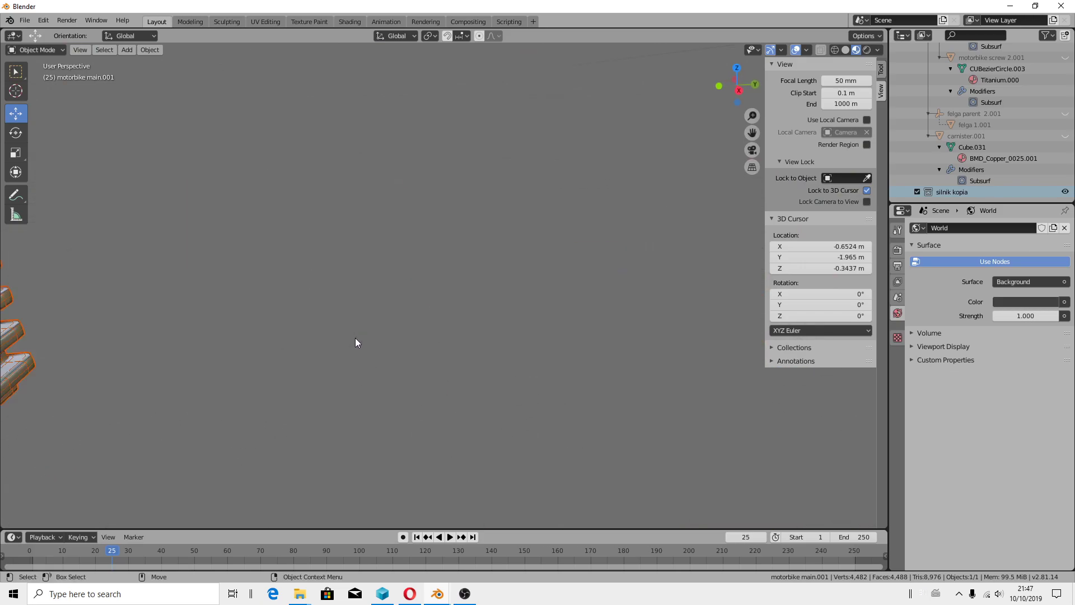
{"action": "mouse_move", "coordinate": [355, 342]}
{"action": "middle_mouse_down"}
{"action": "mouse_move", "coordinate": [414, 393]}
{"action": "mouse_move", "coordinate": [560, 298]}
{"action": "middle_mouse_up"}
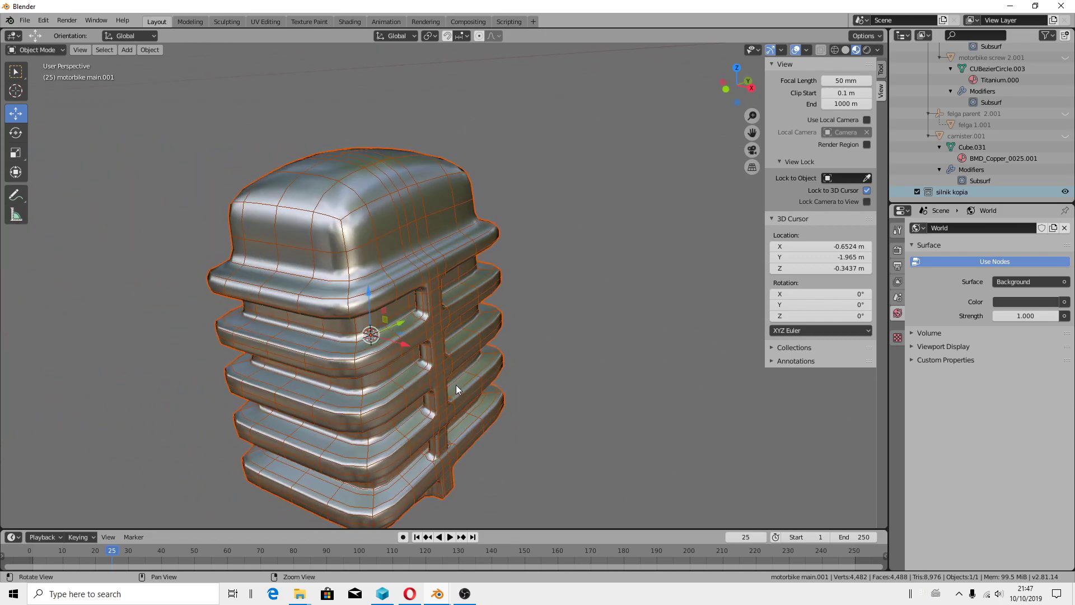
{"action": "scroll", "coordinate": [560, 297], "scroll_direction": "up", "scroll_amount": 5}
{"action": "scroll", "coordinate": [445, 470], "scroll_direction": "down", "scroll_amount": 6}
{"action": "mouse_move", "coordinate": [445, 470]}
{"action": "middle_mouse_down"}
{"action": "mouse_move", "coordinate": [533, 459]}
{"action": "mouse_move", "coordinate": [368, 451]}
{"action": "mouse_move", "coordinate": [503, 455]}
{"action": "middle_mouse_up"}
{"action": "scroll", "coordinate": [475, 388], "scroll_direction": "down", "scroll_amount": 5}
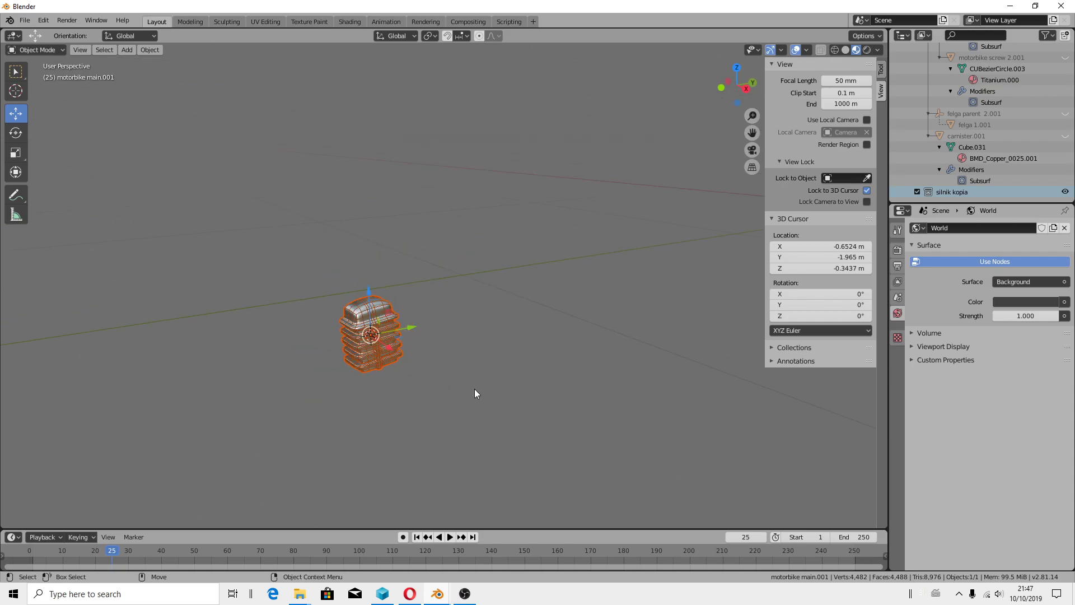
{"action": "scroll", "coordinate": [475, 388], "scroll_direction": "up", "scroll_amount": 3}
{"action": "scroll", "coordinate": [493, 370], "scroll_direction": "up", "scroll_amount": 2}
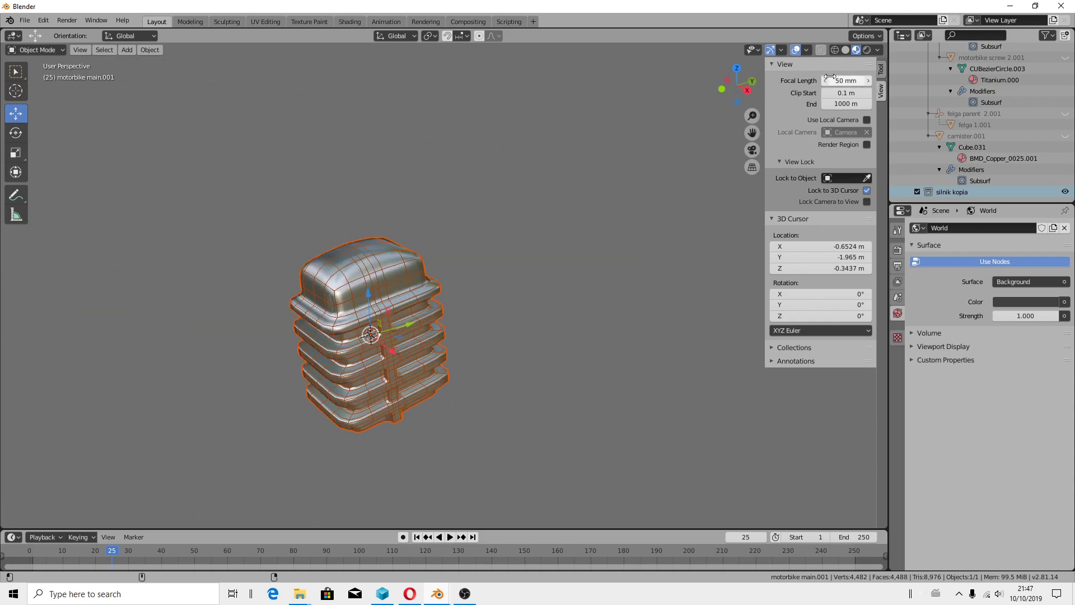
- Enable the wireframe overlay and lower the floor grid scale
{"action": "left_click", "coordinate": [806, 49]}
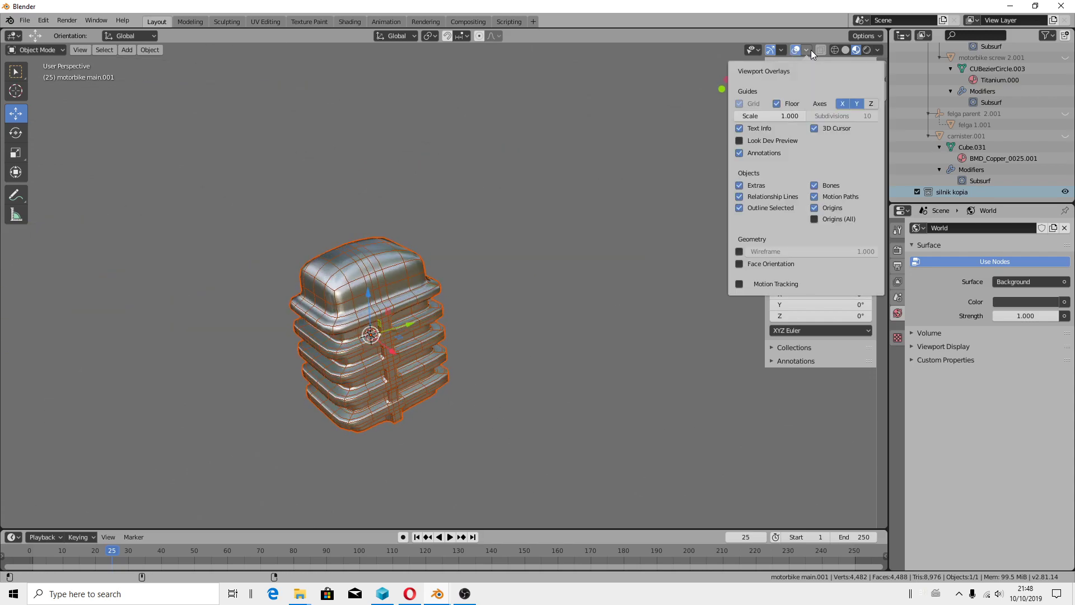
{"action": "left_click", "coordinate": [740, 252]}
{"action": "left_click_drag", "start_coordinate": [786, 116], "coordinate": [767, 116]}
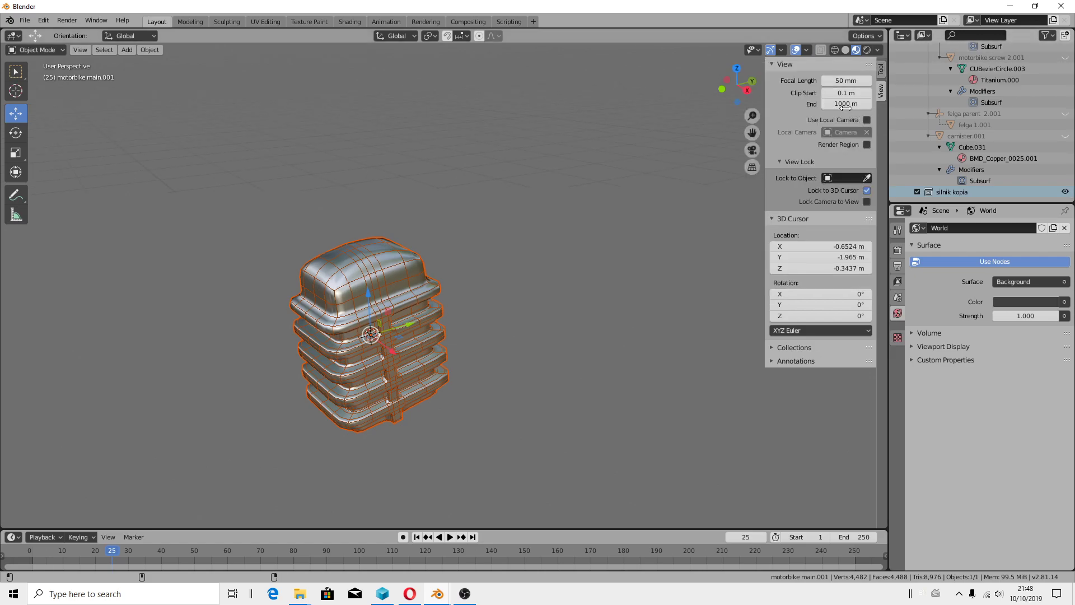
- Set the view's Clip Start to 0.001 m and orbit around the part
{"action": "double_click", "coordinate": [846, 92]}
{"action": "type", "text": "0.001"}
{"action": "key", "text": "Return"}
{"action": "middle_click_drag", "start_coordinate": [322, 320], "coordinate": [493, 279]}
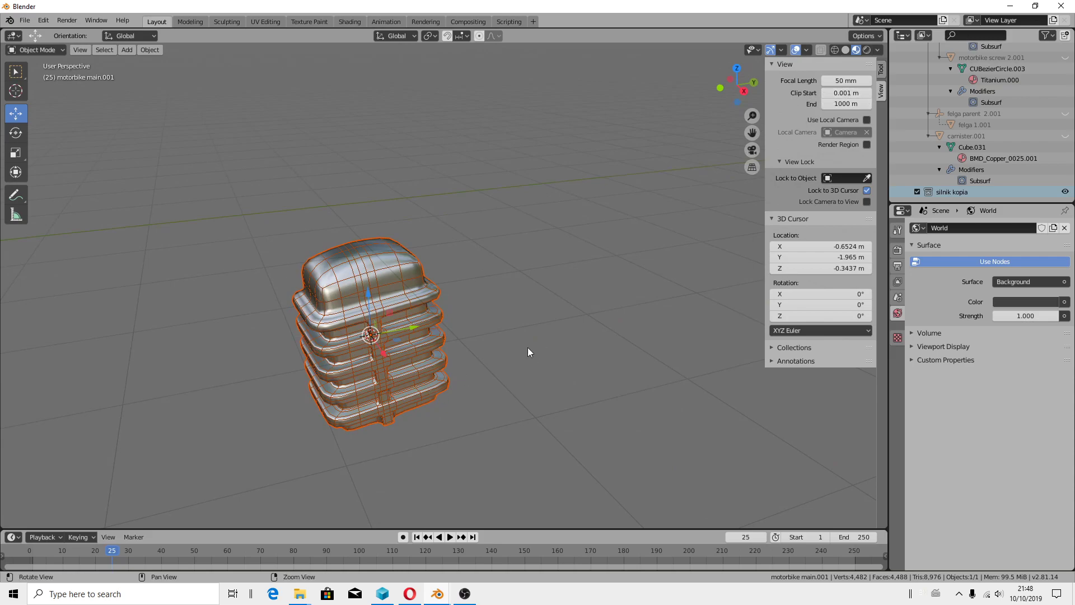
{"action": "mouse_move", "coordinate": [528, 347]}
{"action": "middle_mouse_down"}
{"action": "mouse_move", "coordinate": [540, 359]}
{"action": "mouse_move", "coordinate": [529, 371]}
{"action": "mouse_move", "coordinate": [526, 355]}
{"action": "middle_mouse_up"}
{"action": "scroll", "coordinate": [439, 319], "scroll_direction": "down", "scroll_amount": 4}
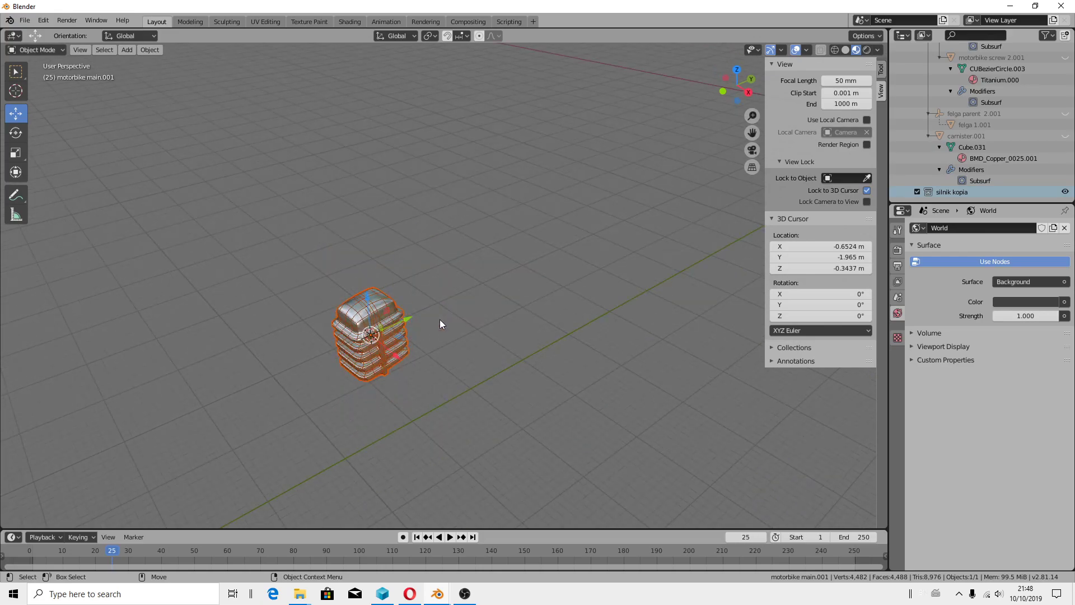
{"action": "scroll", "coordinate": [375, 320], "scroll_direction": "up", "scroll_amount": 3}
- Raise the engine part along Z, view its top, and make it active
{"action": "left_click_drag", "start_coordinate": [375, 320], "coordinate": [458, 182]}
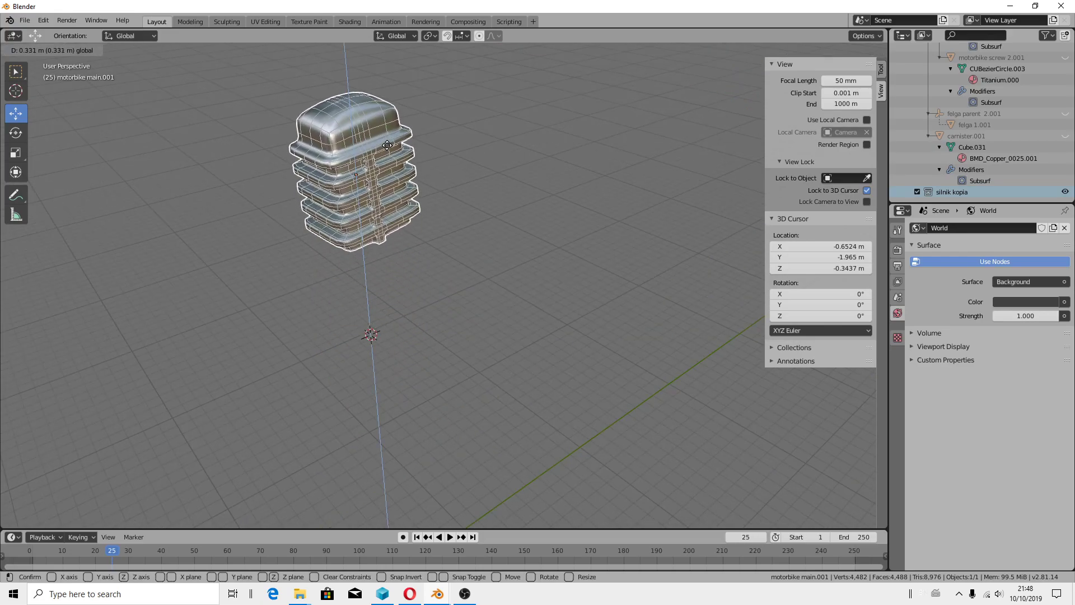
{"action": "mouse_move", "coordinate": [458, 182]}
{"action": "middle_mouse_down"}
{"action": "mouse_move", "coordinate": [505, 150]}
{"action": "mouse_move", "coordinate": [497, 143]}
{"action": "mouse_move", "coordinate": [417, 292]}
{"action": "middle_mouse_up"}
{"action": "scroll", "coordinate": [421, 303], "scroll_direction": "up", "scroll_amount": 3}
{"action": "mouse_move", "coordinate": [378, 250]}
{"action": "middle_mouse_down"}
{"action": "mouse_move", "coordinate": [368, 389]}
{"action": "mouse_move", "coordinate": [390, 320]}
{"action": "middle_mouse_up"}
{"action": "scroll", "coordinate": [391, 319], "scroll_direction": "up", "scroll_amount": 3}
{"action": "middle_click_drag", "start_coordinate": [385, 357], "coordinate": [294, 233]}
{"action": "left_click", "coordinate": [40, 50]}
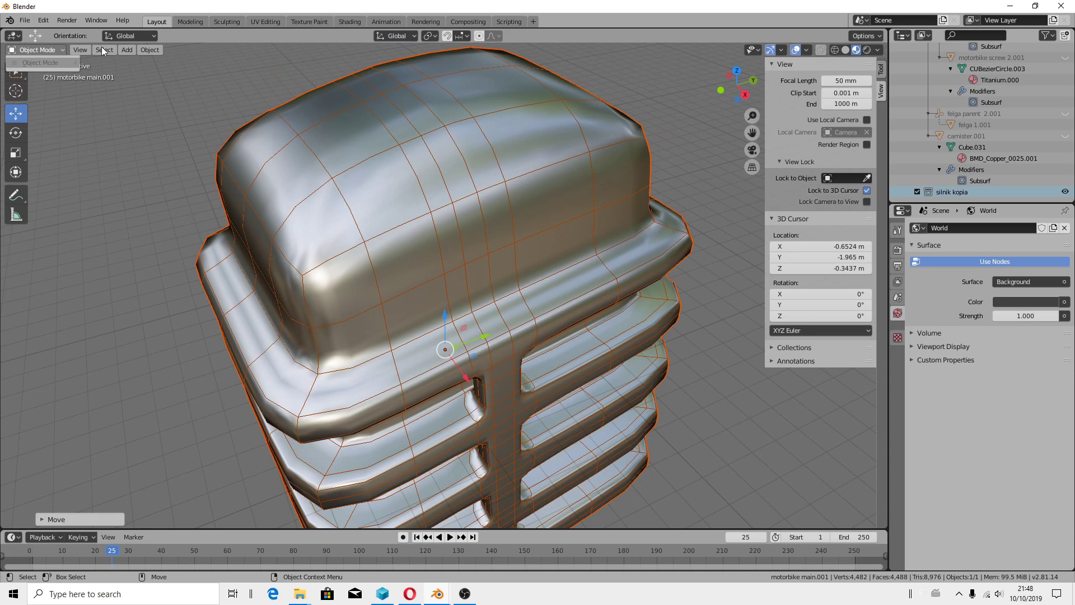
{"action": "left_click", "coordinate": [290, 126]}
- Put the gearbox copy in Edit Mode and save it as motorbike 2020.blend in blender 2.80 projects
{"action": "left_click", "coordinate": [39, 49]}
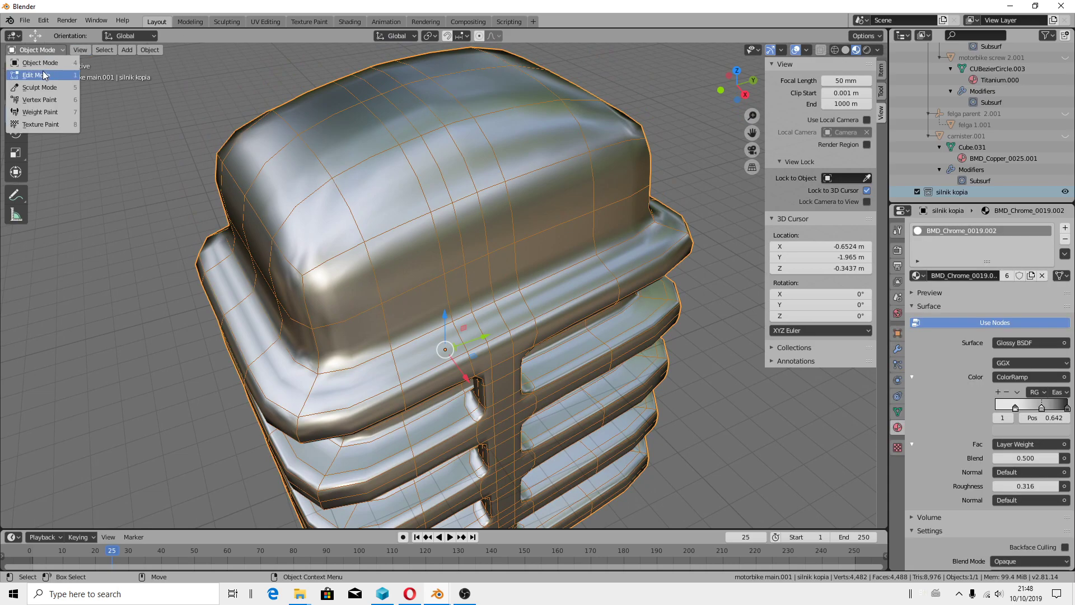
{"action": "left_click", "coordinate": [46, 75]}
{"action": "left_click", "coordinate": [24, 20]}
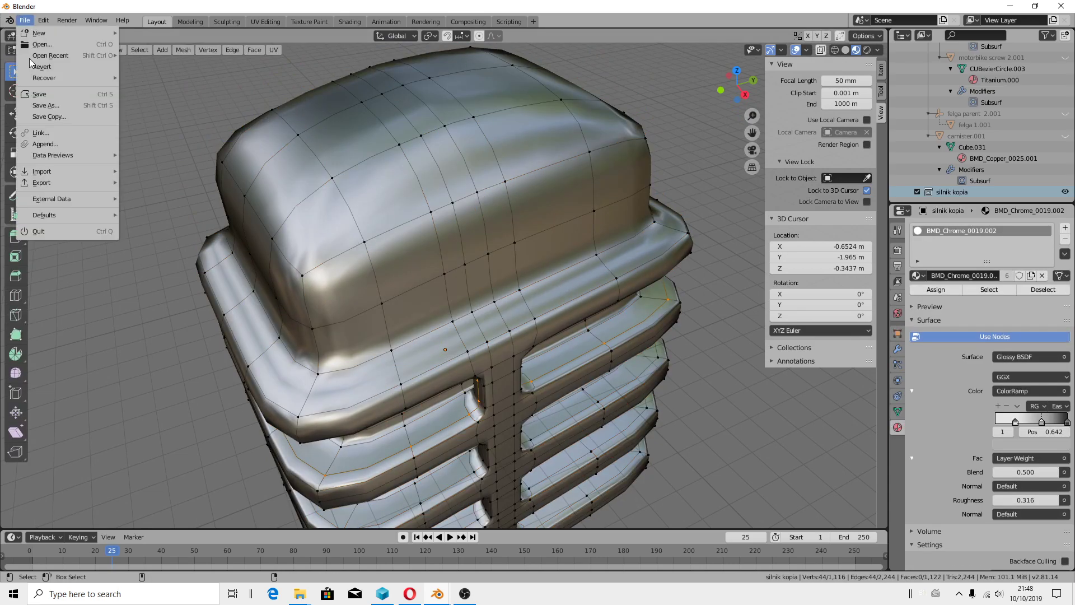
{"action": "left_click", "coordinate": [45, 95]}
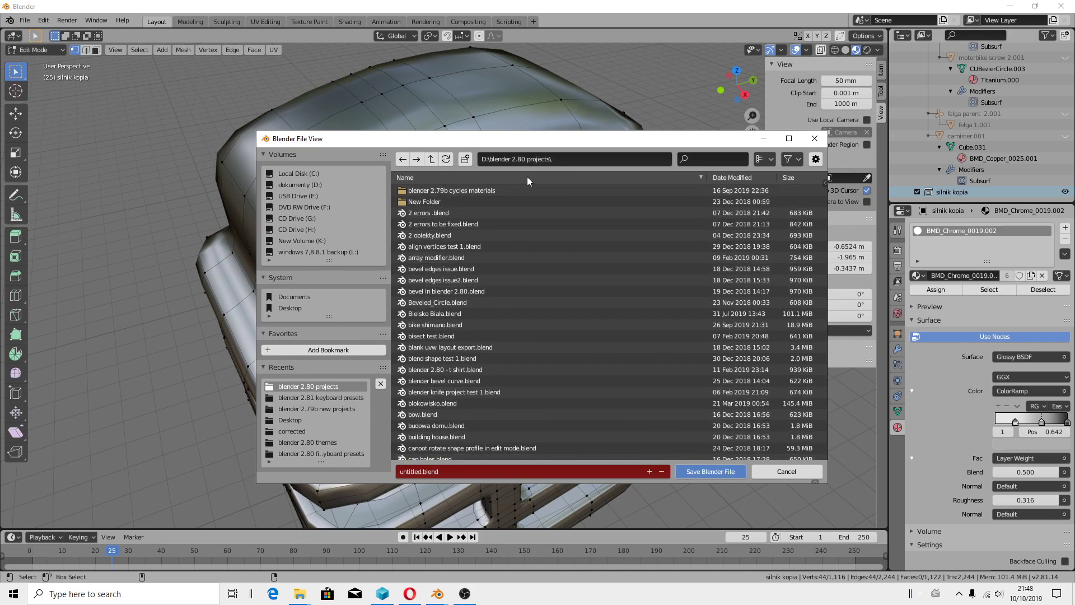
{"action": "left_click", "coordinate": [447, 472]}
{"action": "type", "text": "motorbike 2020"}
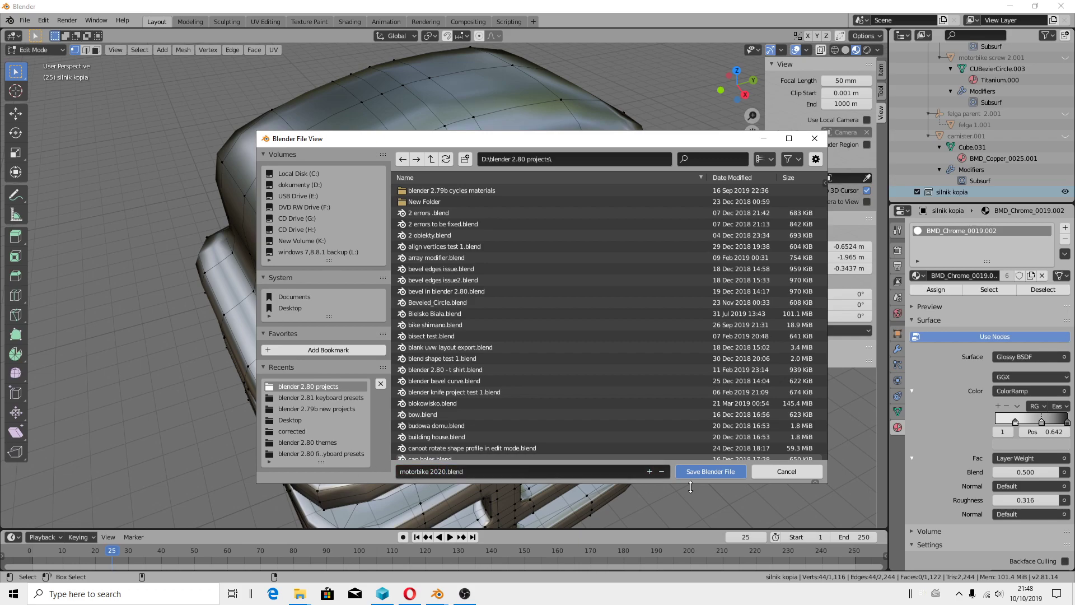
{"action": "left_click", "coordinate": [705, 473]}
{"action": "left_click", "coordinate": [25, 20]}
{"action": "mouse_move", "coordinate": [52, 198]}
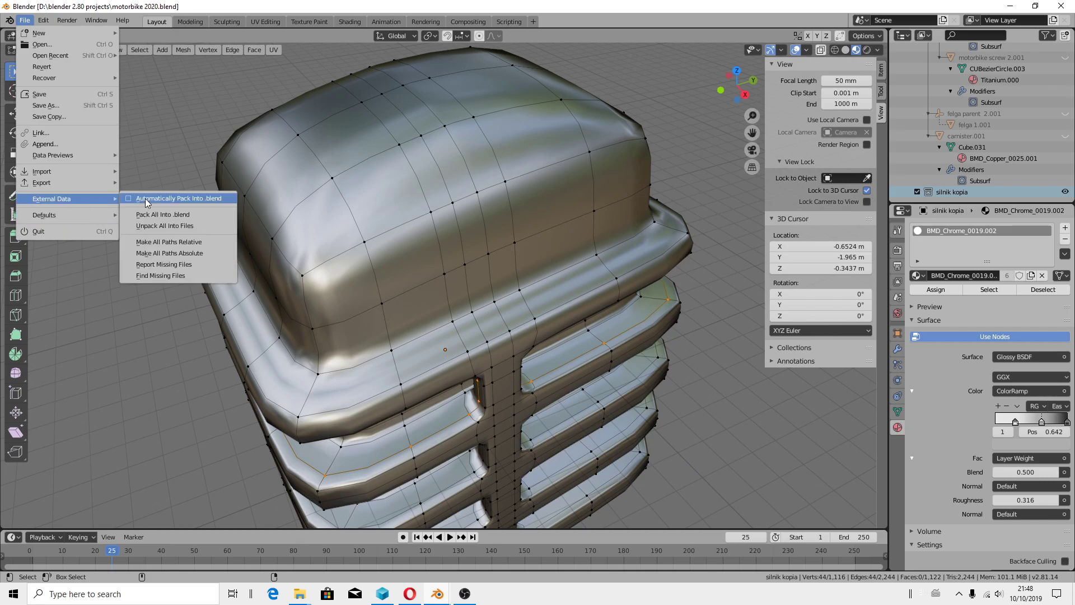
- Pack external data into the blend file and save it again
{"action": "left_click", "coordinate": [139, 200]}
{"action": "left_click", "coordinate": [25, 20]}
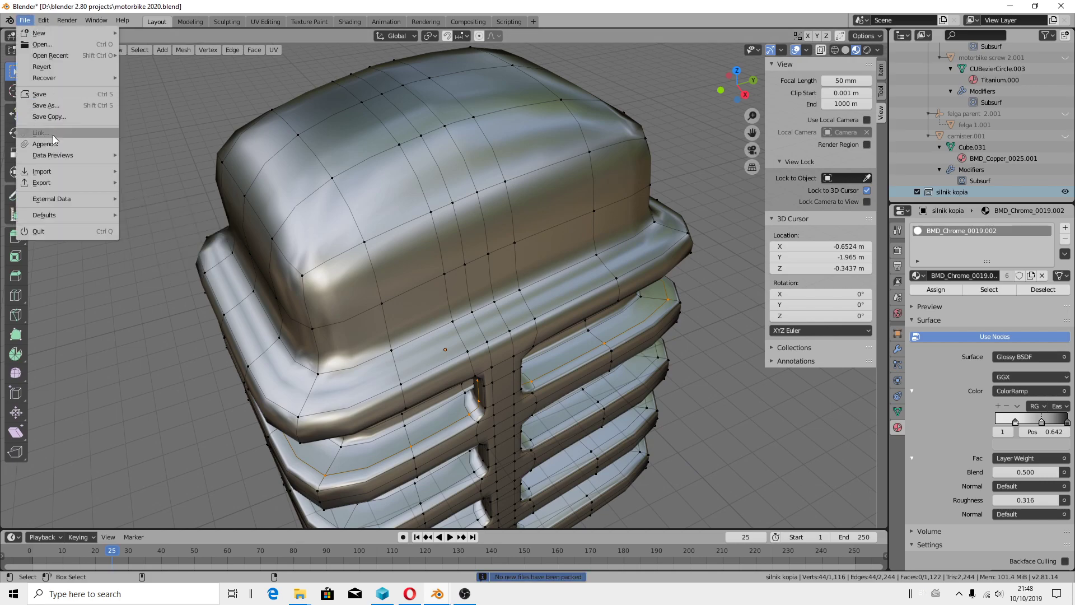
{"action": "left_click", "coordinate": [40, 94]}
- Select the whole mesh and recalculate normals outside, checking them with the face-normal overlay
{"action": "key", "text": "alt+a"}
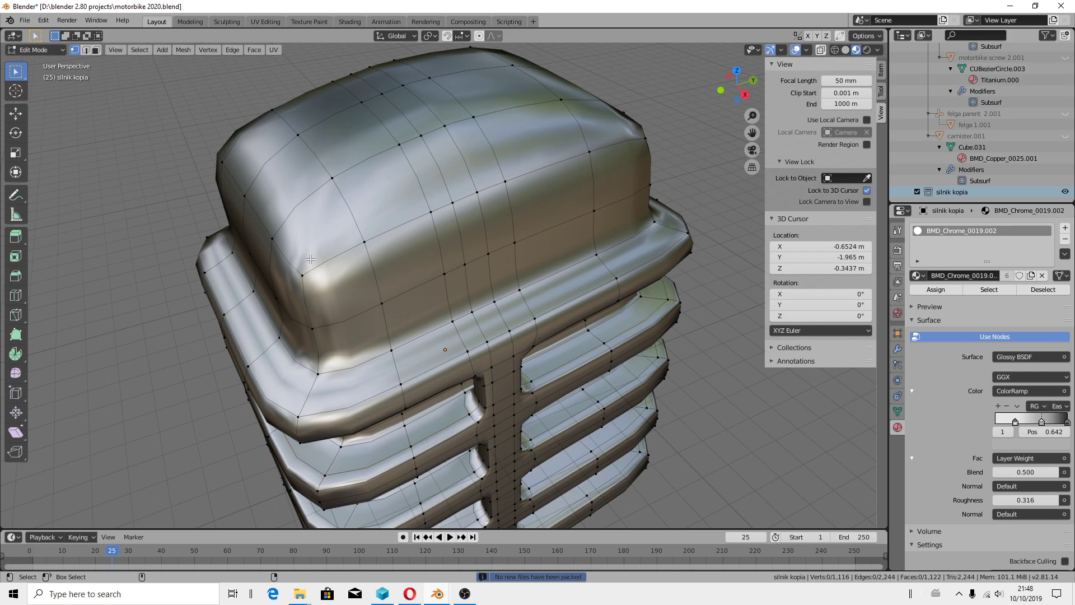
{"action": "key", "text": "a"}
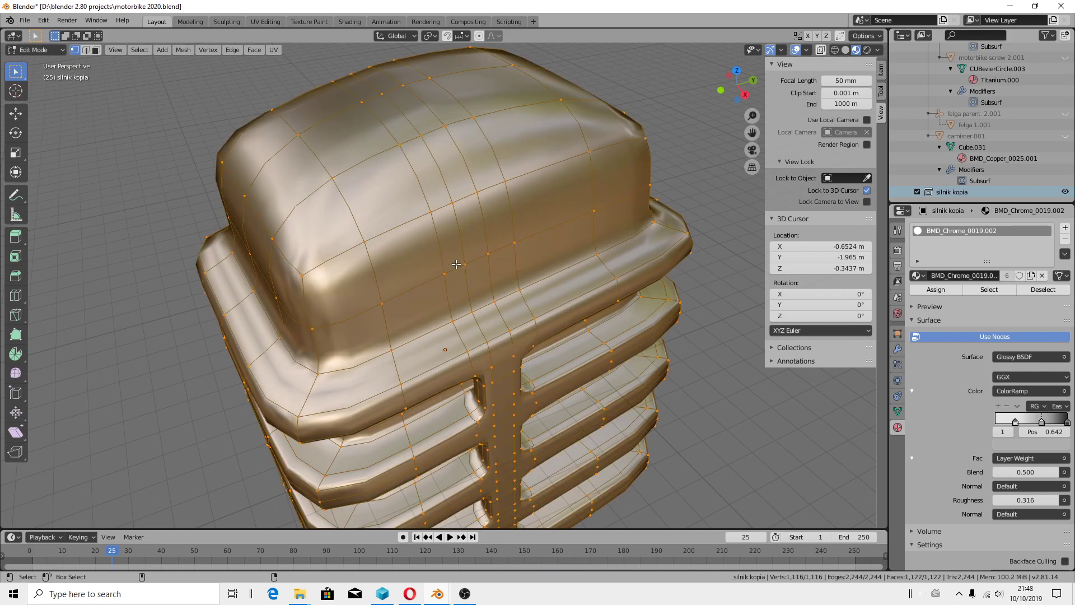
{"action": "left_click", "coordinate": [809, 50]}
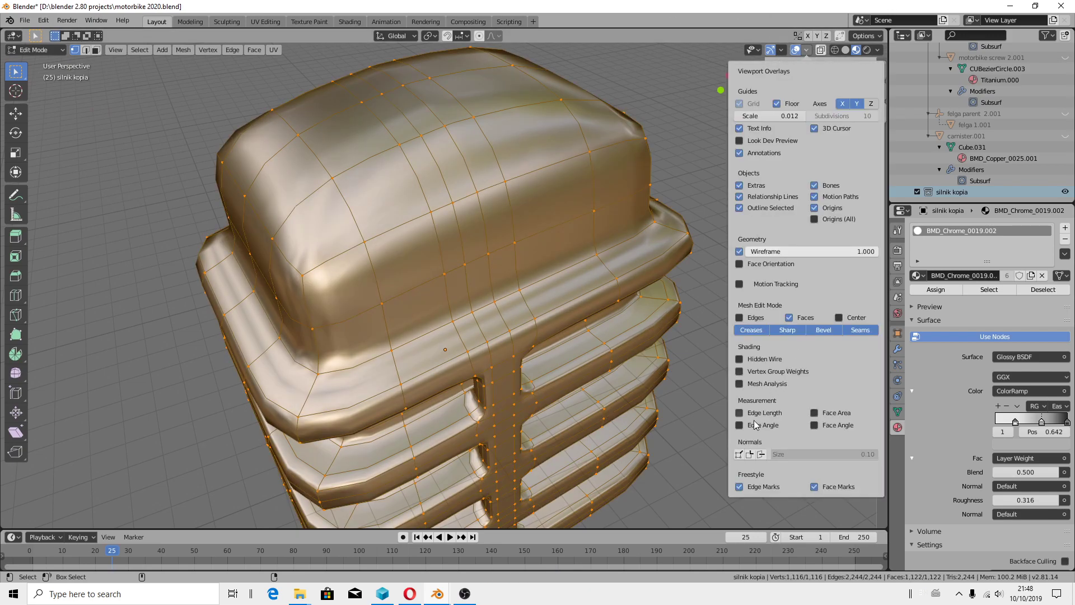
{"action": "left_click", "coordinate": [743, 452]}
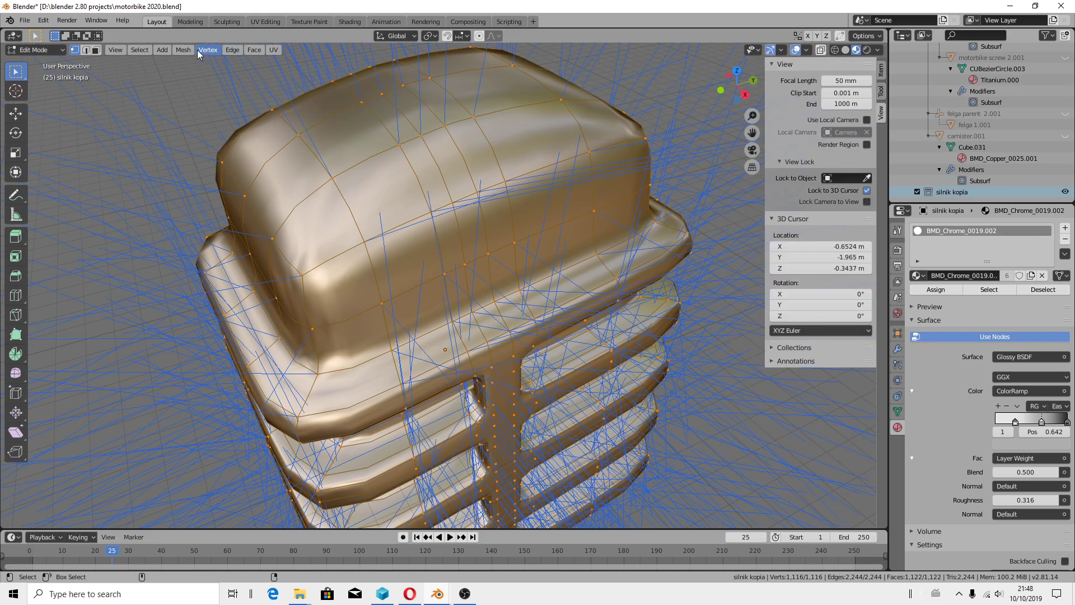
{"action": "left_click", "coordinate": [183, 50]}
{"action": "mouse_move", "coordinate": [200, 200]}
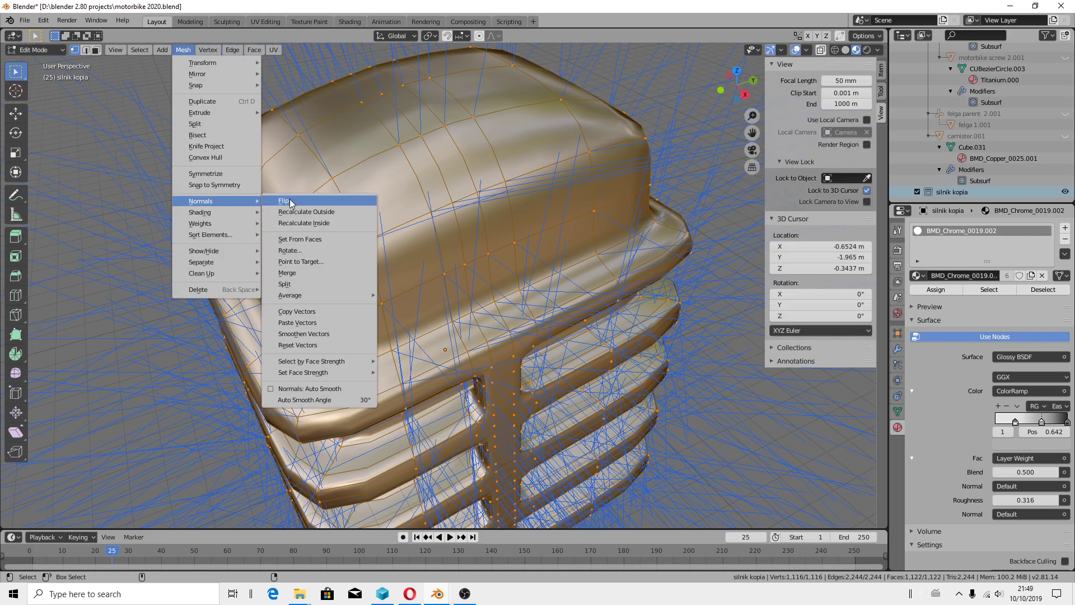
{"action": "left_click", "coordinate": [297, 211]}
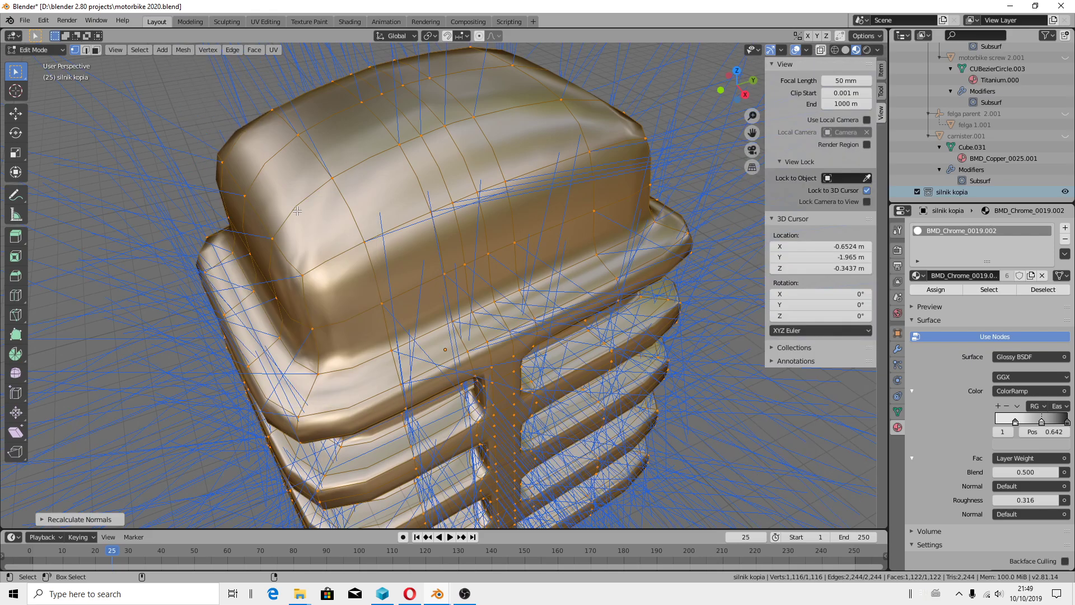
{"action": "left_click", "coordinate": [805, 52]}
{"action": "left_click", "coordinate": [739, 455]}
- Back in Object Mode, shade the part smooth and enable auto smooth at about 25°
{"action": "left_click", "coordinate": [35, 50]}
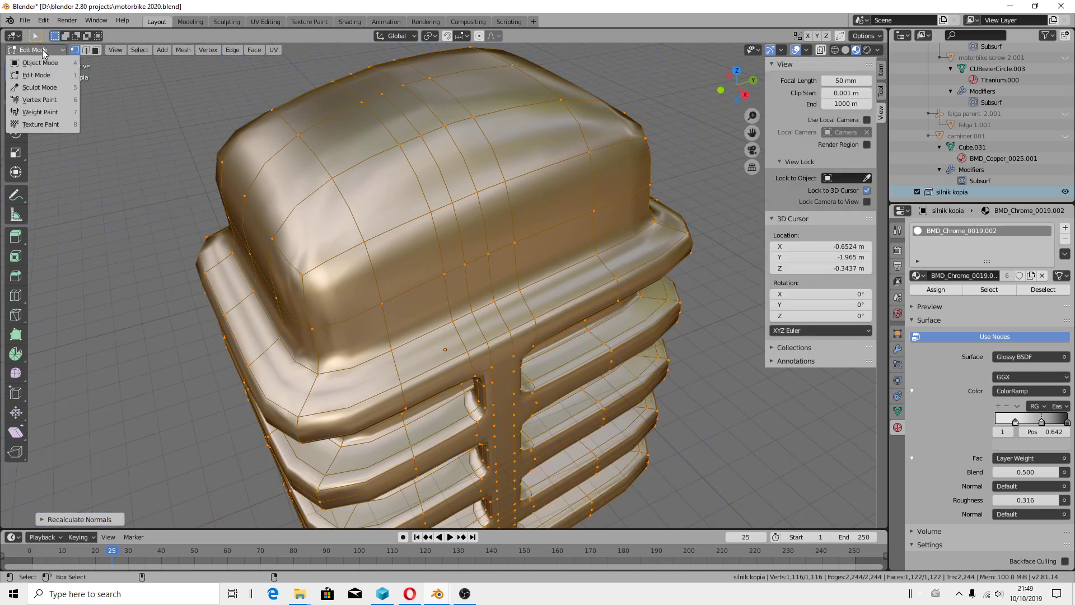
{"action": "left_click", "coordinate": [160, 52]}
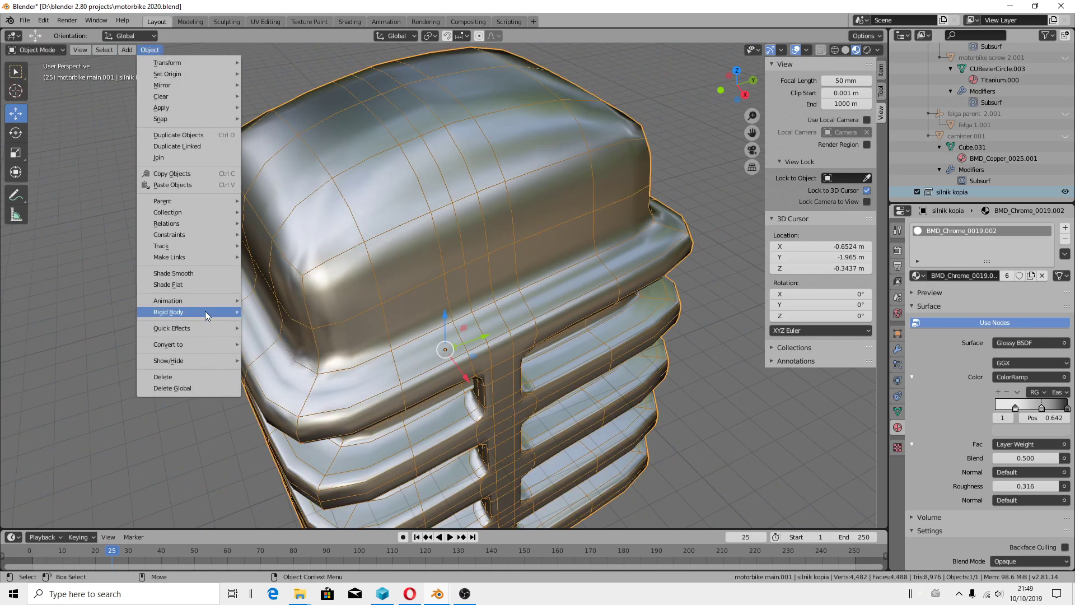
{"action": "left_click", "coordinate": [197, 273]}
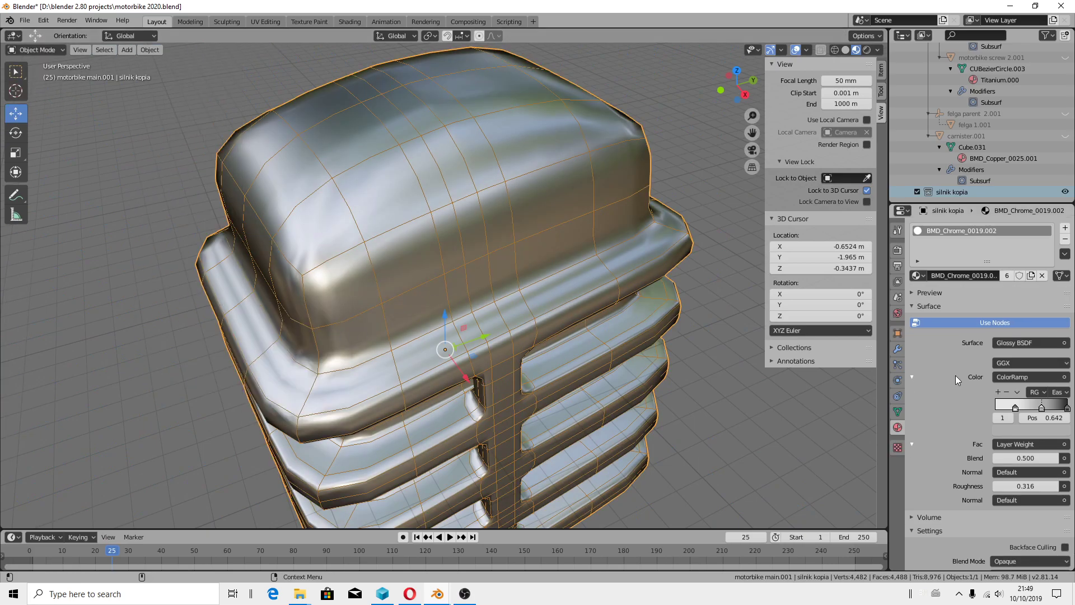
{"action": "left_click", "coordinate": [897, 411]}
{"action": "left_click", "coordinate": [931, 446]}
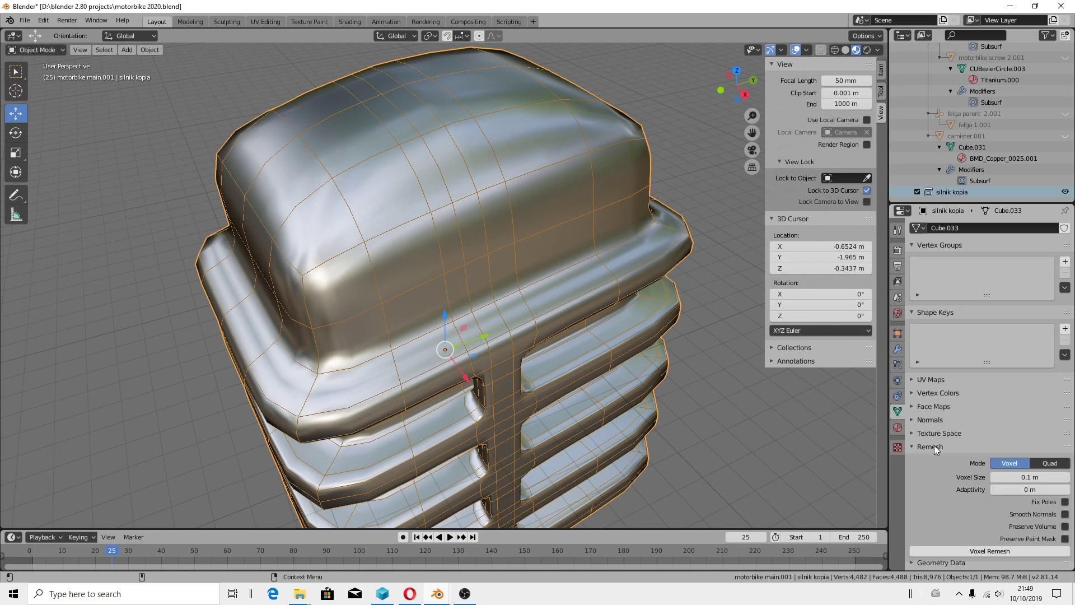
{"action": "left_click", "coordinate": [931, 446]}
{"action": "left_click", "coordinate": [930, 420]}
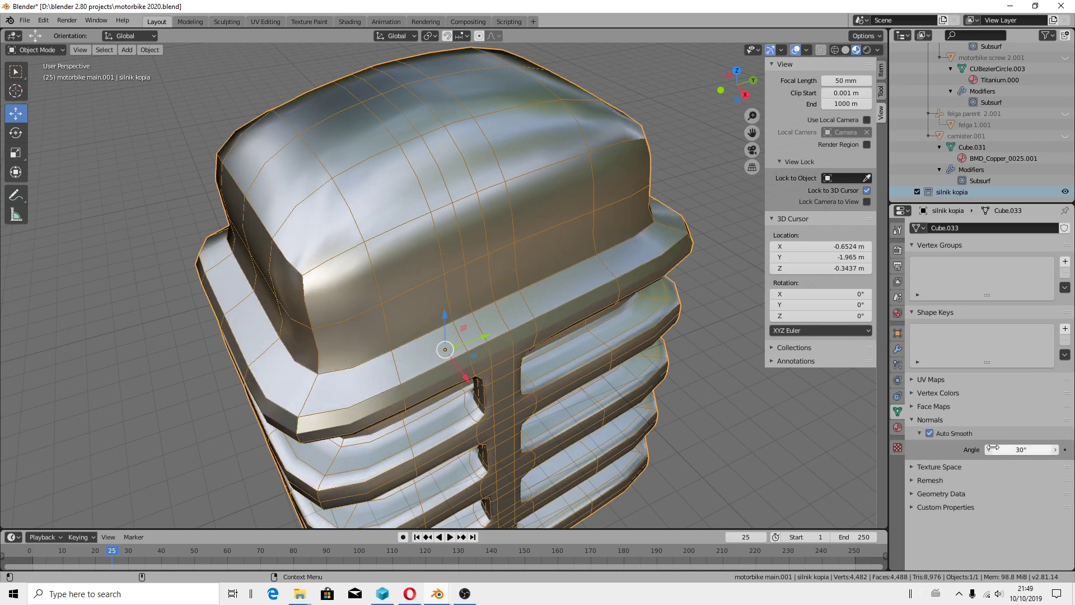
{"action": "mouse_move", "coordinate": [1008, 450]}
{"action": "left_mouse_down"}
{"action": "mouse_move", "coordinate": [988, 450]}
{"action": "mouse_move", "coordinate": [1019, 450]}
{"action": "left_mouse_up"}
- Raise the Subdivision modifier's viewport level to 2
{"action": "left_click", "coordinate": [897, 349]}
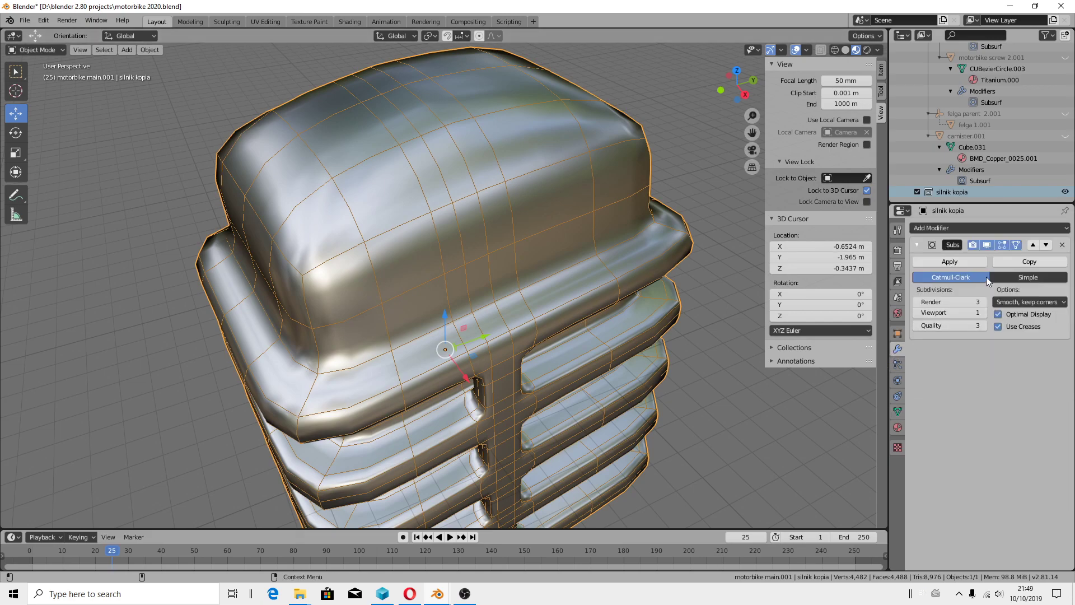
{"action": "left_click", "coordinate": [983, 312]}
{"action": "scroll", "coordinate": [431, 262], "scroll_direction": "down", "scroll_amount": 4}
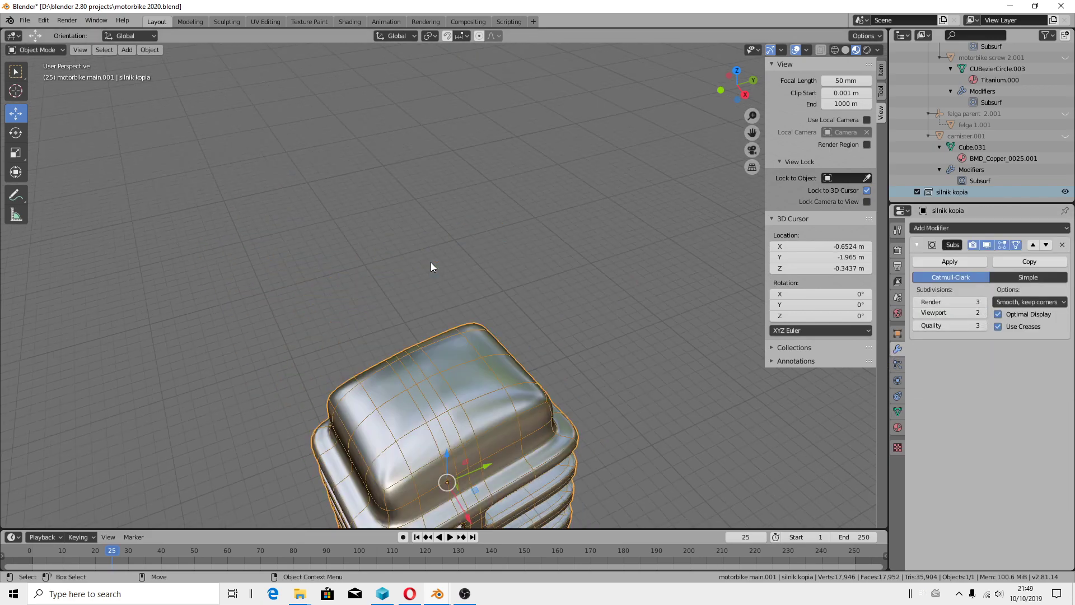
{"action": "scroll", "coordinate": [432, 266], "scroll_direction": "up", "scroll_amount": 4}
{"action": "scroll", "coordinate": [450, 445], "scroll_direction": "down", "scroll_amount": 4}
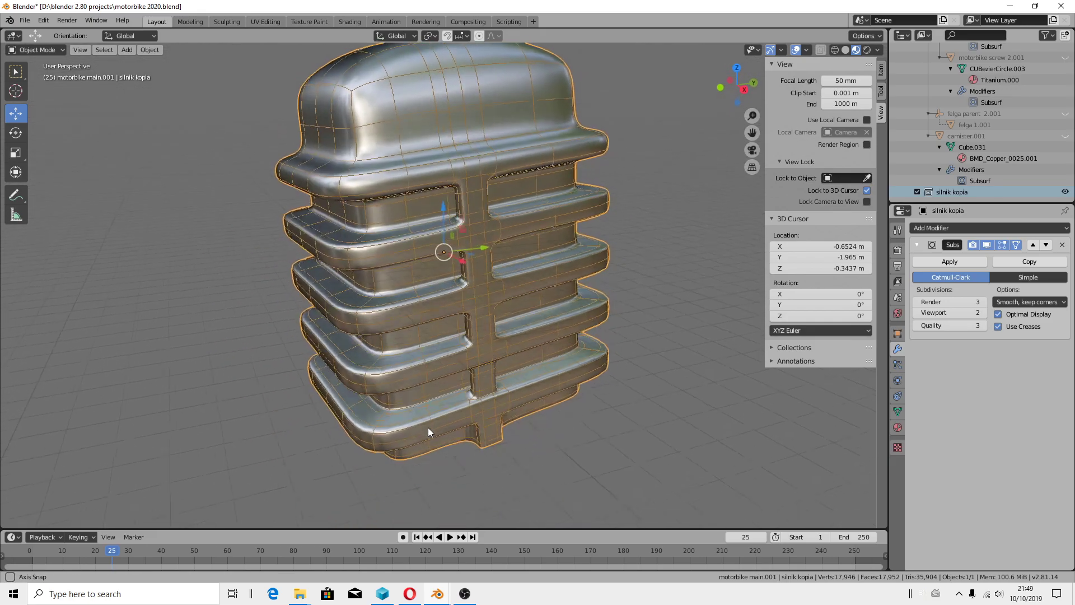
{"action": "scroll", "coordinate": [428, 427], "scroll_direction": "up", "scroll_amount": 2}
{"action": "scroll", "coordinate": [505, 329], "scroll_direction": "down", "scroll_amount": 1}
- Place the 3D cursor on the part's surface, return to Move, and show Material properties
{"action": "key", "text": "shift+space"}
{"action": "key", "text": "space"}
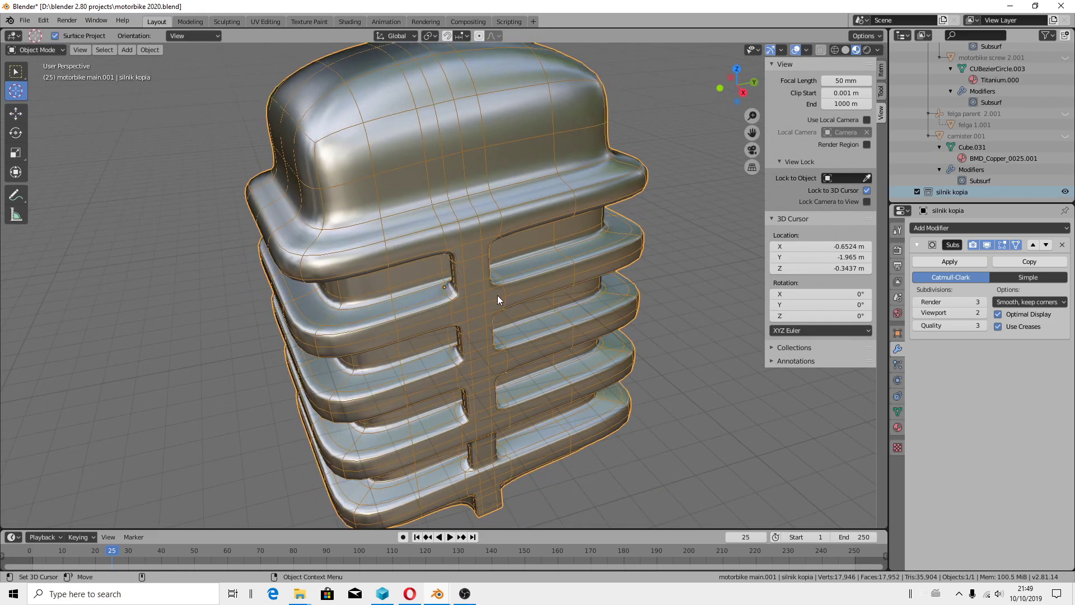
{"action": "left_click", "coordinate": [497, 295]}
{"action": "scroll", "coordinate": [499, 319], "scroll_direction": "down", "scroll_amount": 3}
{"action": "middle_click_drag", "start_coordinate": [499, 345], "coordinate": [546, 303]}
{"action": "scroll", "coordinate": [590, 278], "scroll_direction": "up", "scroll_amount": 3}
{"action": "key", "text": "shift+space"}
{"action": "key", "text": "g"}
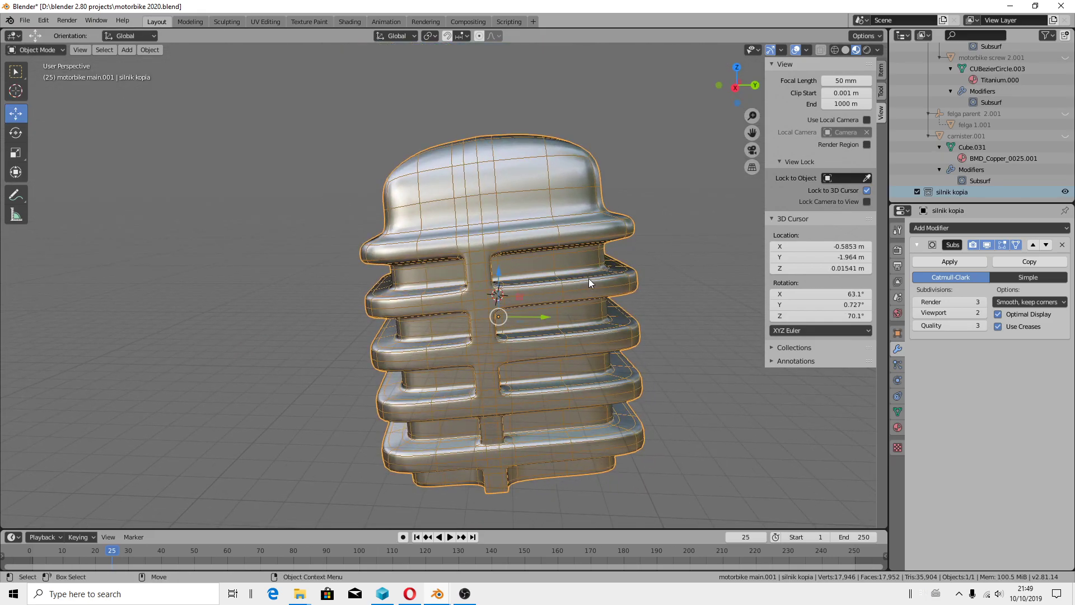
{"action": "left_click", "coordinate": [898, 427]}
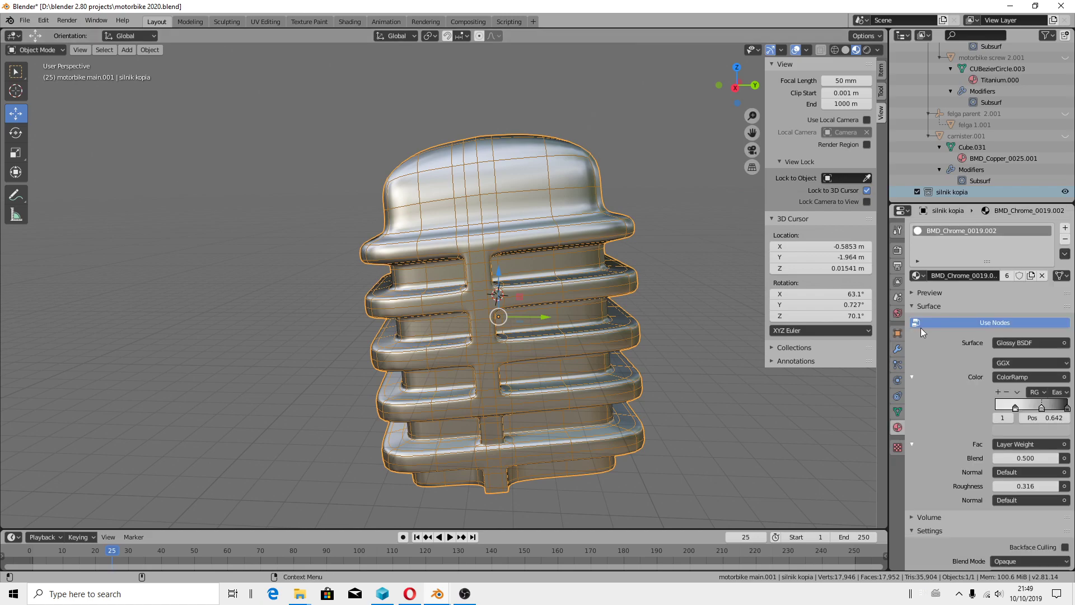
- Add a material slot with a new material named silnik
{"action": "left_click", "coordinate": [1065, 230]}
{"action": "left_click", "coordinate": [973, 298]}
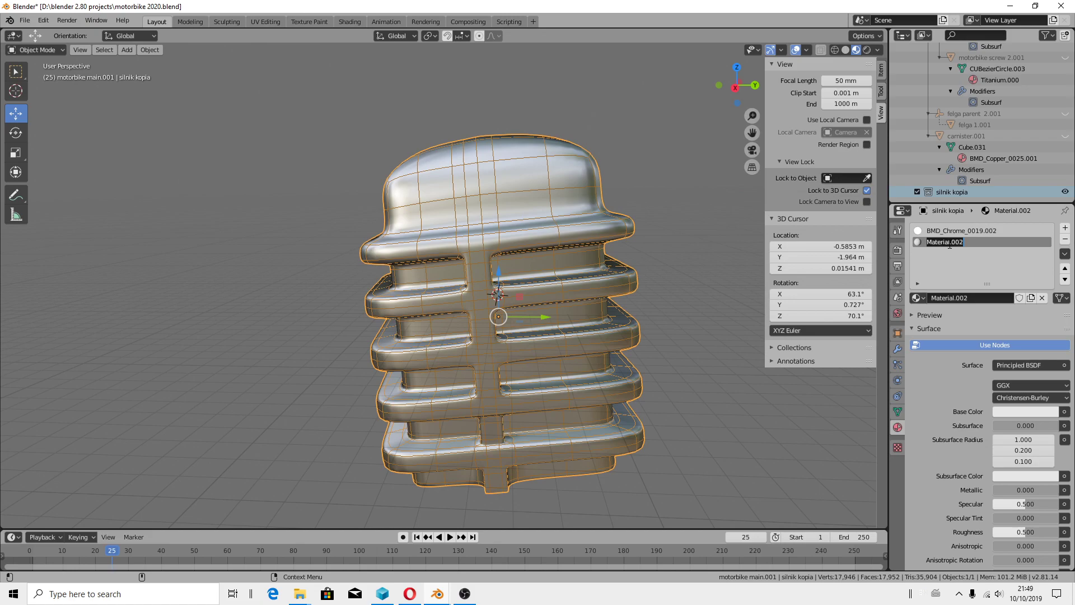
{"action": "type", "text": "silnik"}
{"action": "key", "text": "Return"}
{"action": "left_click", "coordinate": [918, 298]}
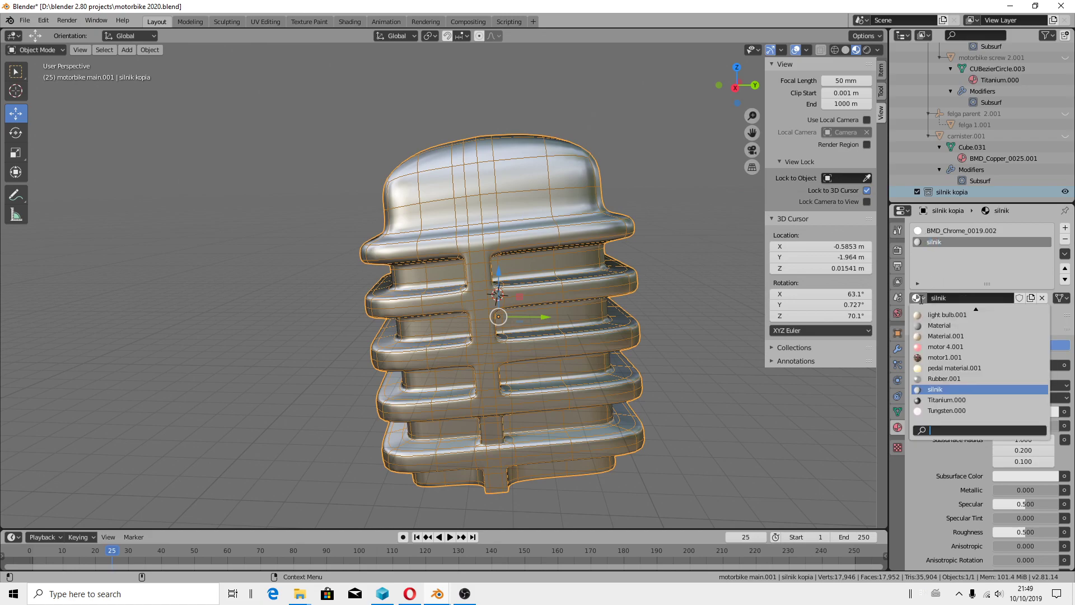
{"action": "left_click", "coordinate": [934, 392]}
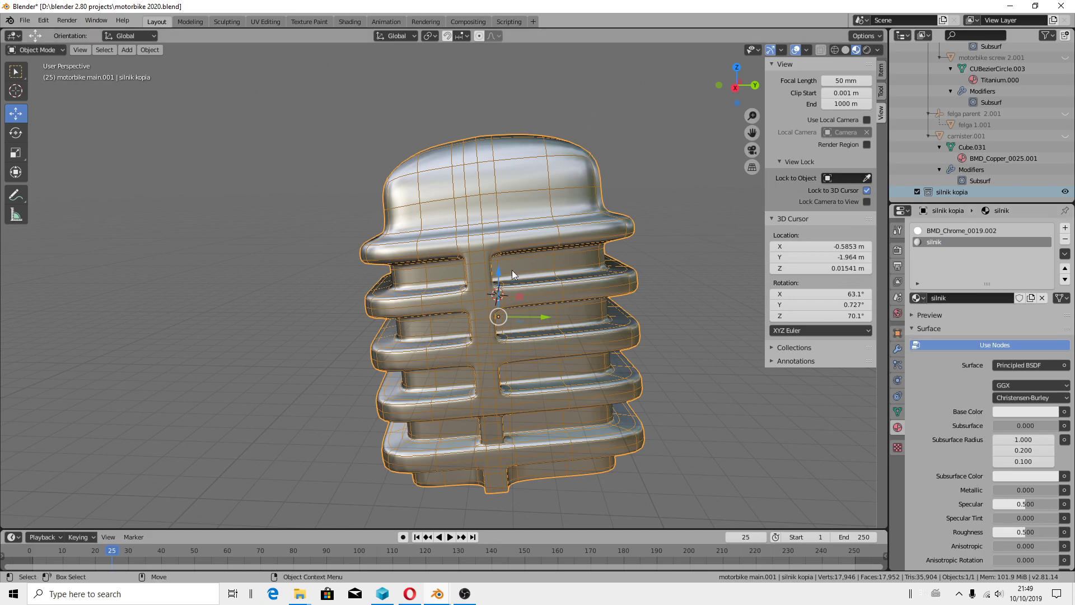
- Assign silnik to the mesh in Edit Mode, then return to Object Mode
{"action": "left_click", "coordinate": [62, 52]}
{"action": "key", "text": "Tab"}
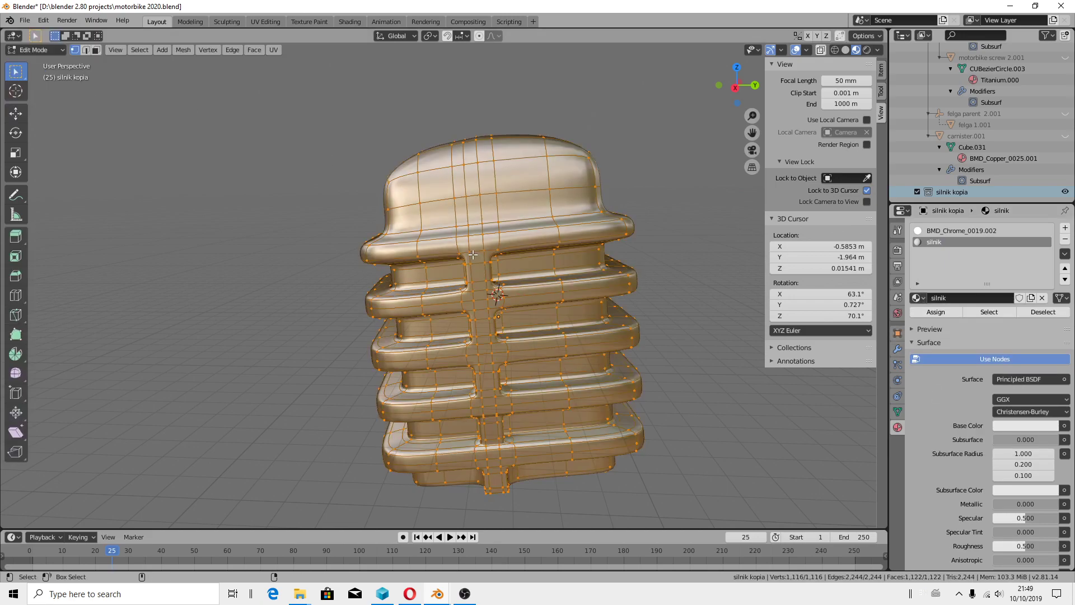
{"action": "left_click", "coordinate": [936, 312]}
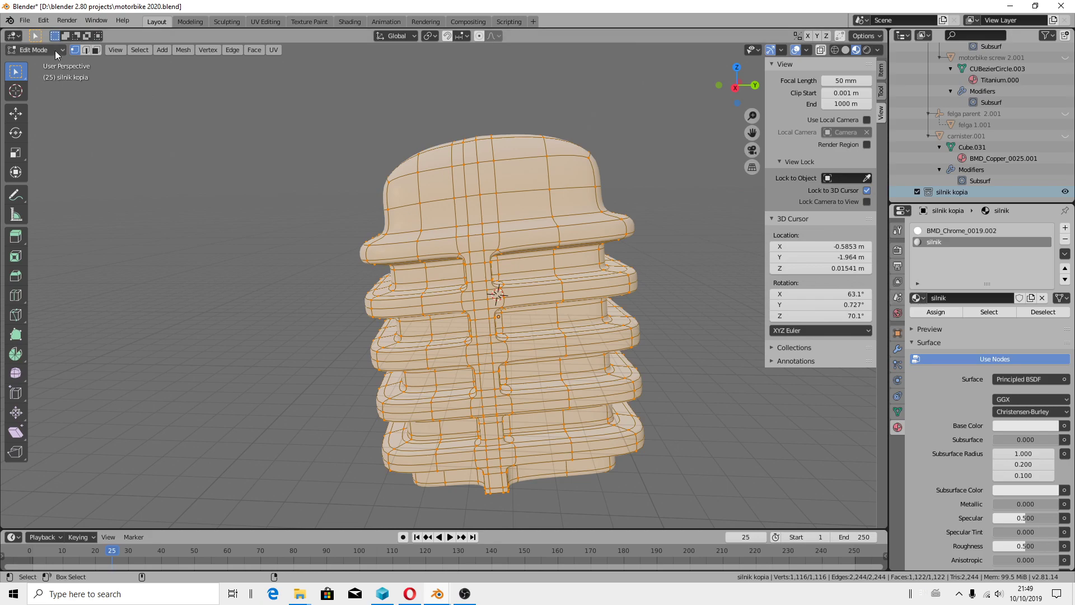
{"action": "left_click", "coordinate": [33, 50]}
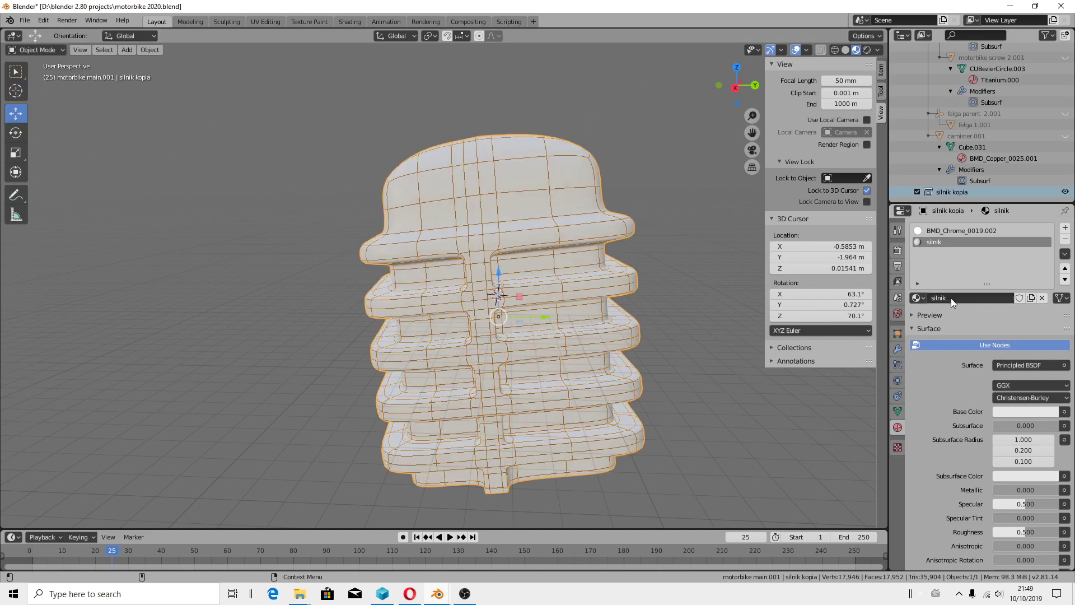
- Save the project, start File > Append, and bring Opera's PBR Metallic page forward
{"action": "left_click", "coordinate": [25, 20]}
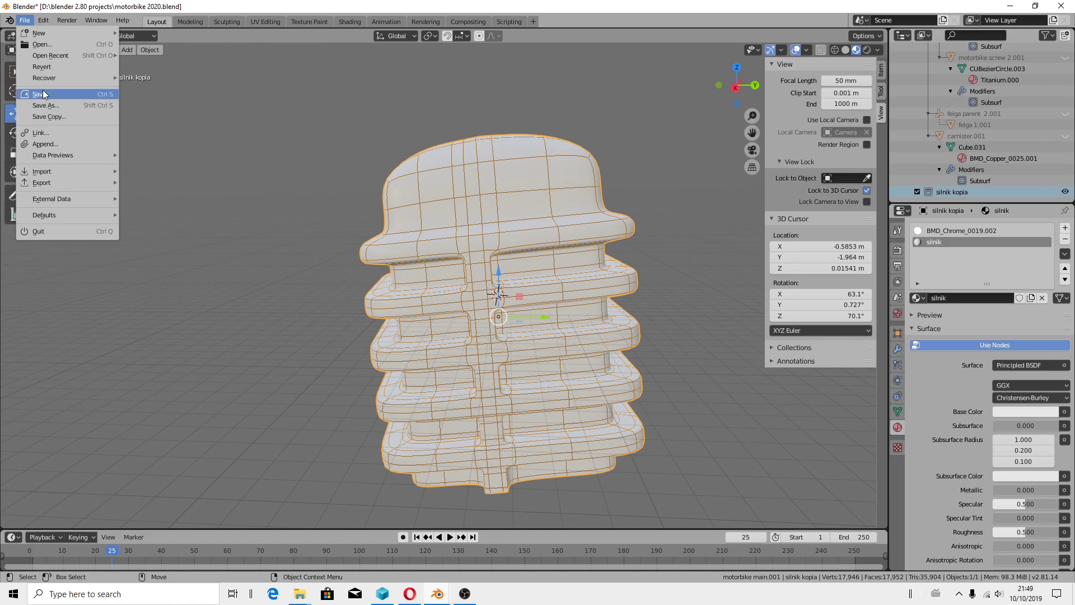
{"action": "left_click", "coordinate": [43, 94]}
{"action": "left_click", "coordinate": [25, 21]}
{"action": "left_click", "coordinate": [47, 144]}
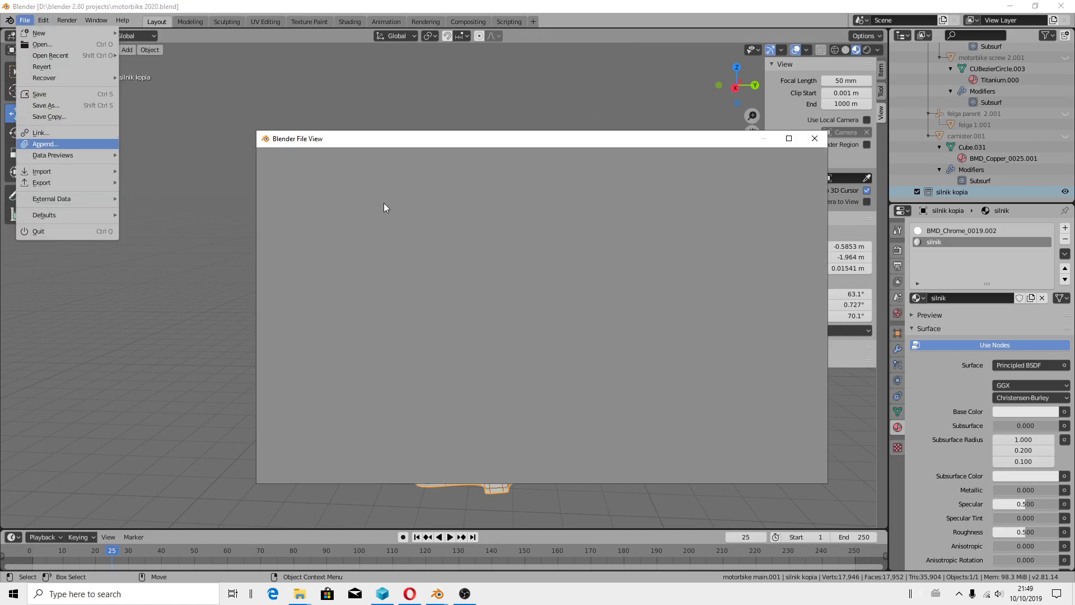
{"action": "left_click", "coordinate": [409, 594]}
- Show the downloaded 83-pbr-metallic.blend in its Downloads folder from Opera's downloads list
{"action": "left_click", "coordinate": [861, 63]}
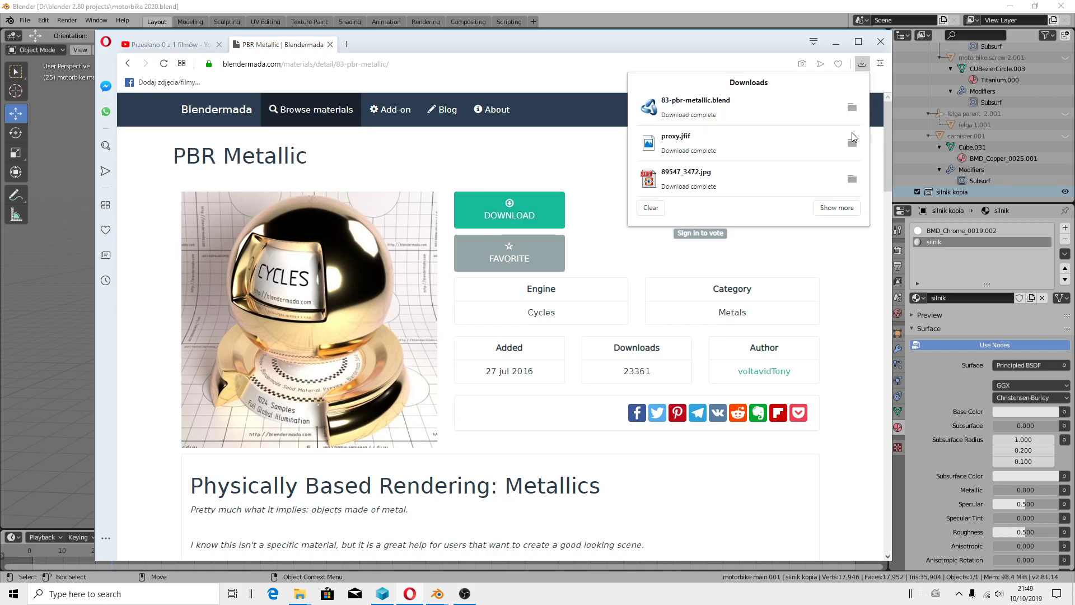
{"action": "left_click", "coordinate": [853, 110]}
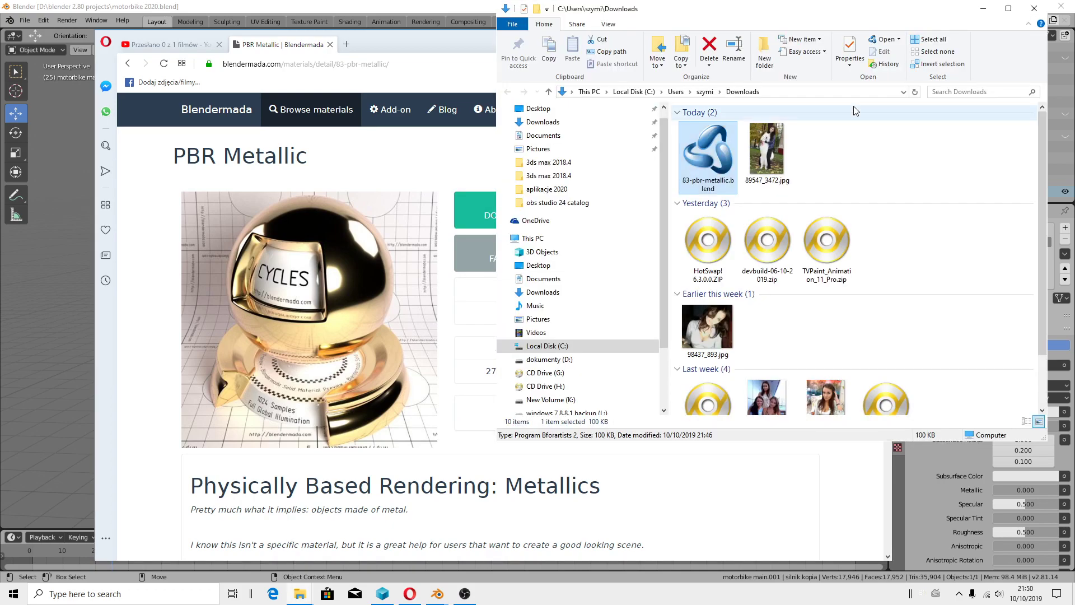
{"action": "right_click", "coordinate": [722, 156]}
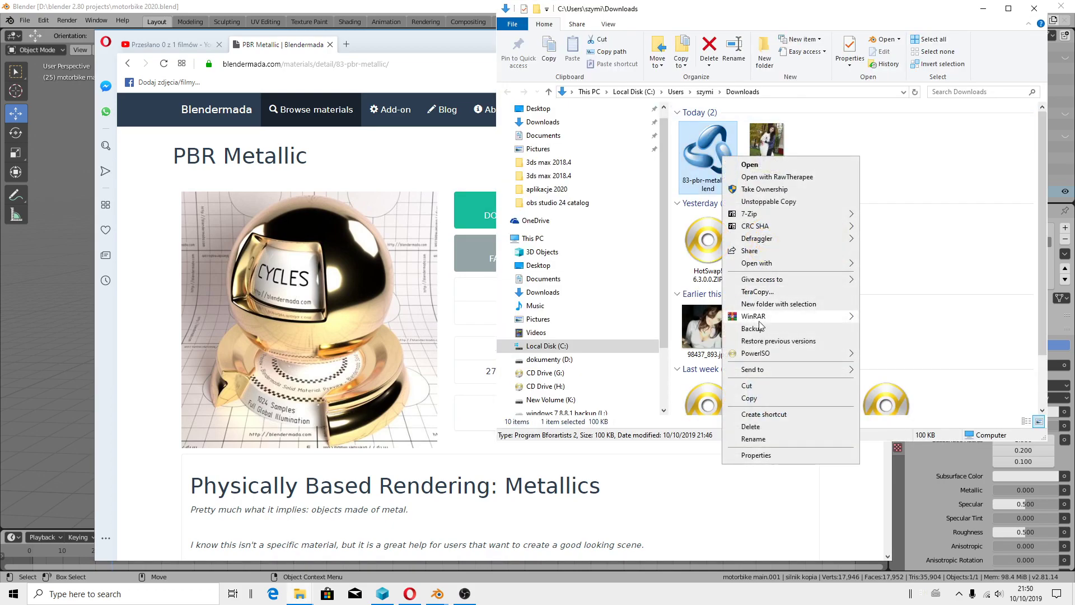
{"action": "left_click", "coordinate": [708, 136]}
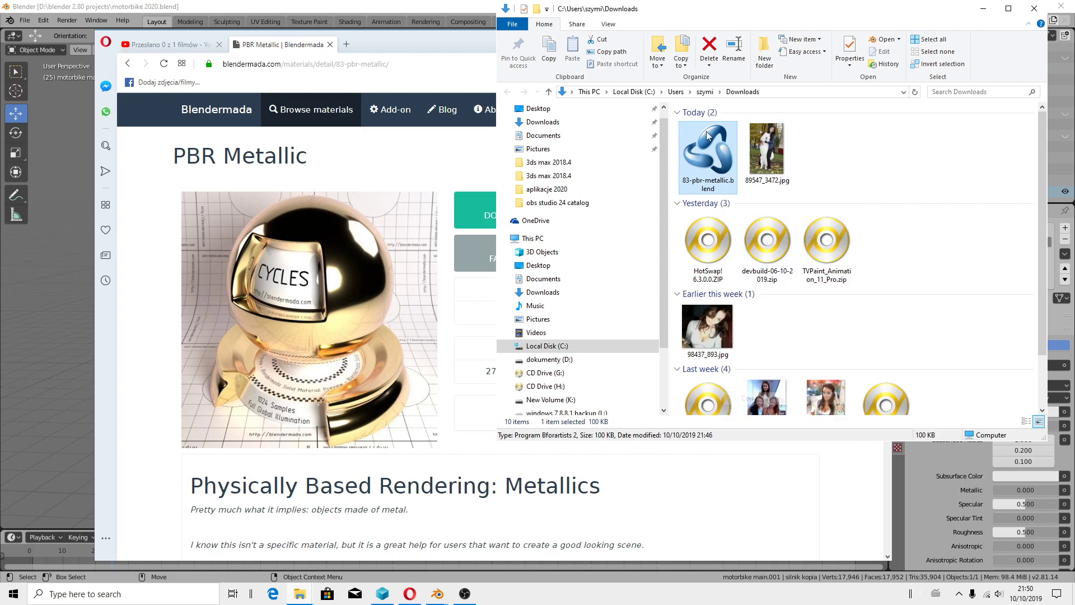
- Copy the Downloads folder path and minimize Explorer and Opera back to Blender
{"action": "left_click", "coordinate": [785, 97]}
{"action": "right_click", "coordinate": [856, 95]}
{"action": "left_click", "coordinate": [873, 130]}
{"action": "left_click", "coordinate": [983, 8]}
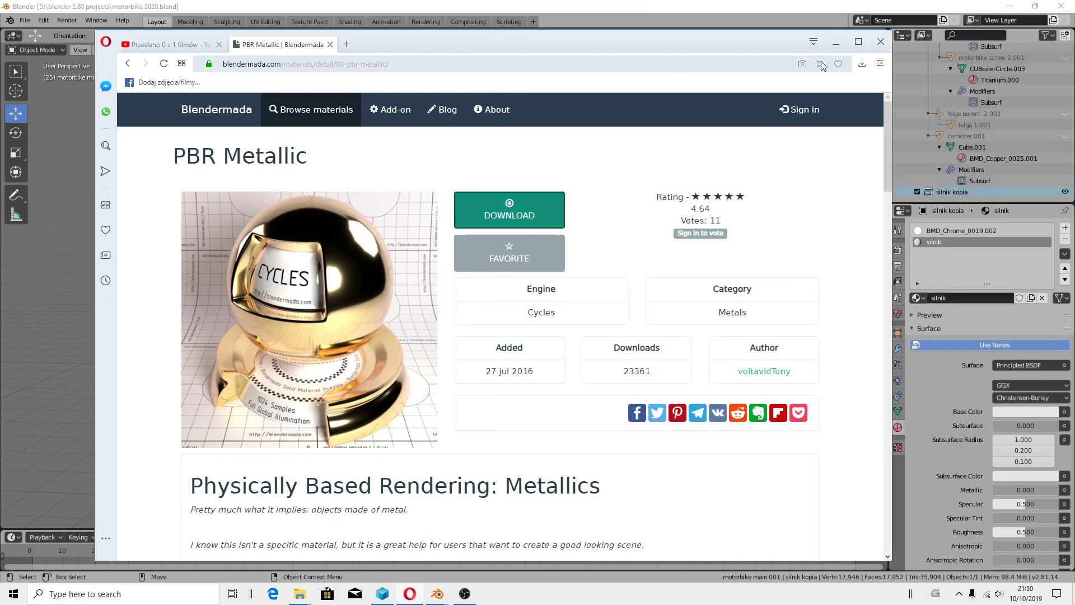
{"action": "left_click", "coordinate": [835, 41]}
- Paste the Downloads path into the append file name field and try appending
{"action": "right_click", "coordinate": [430, 468]}
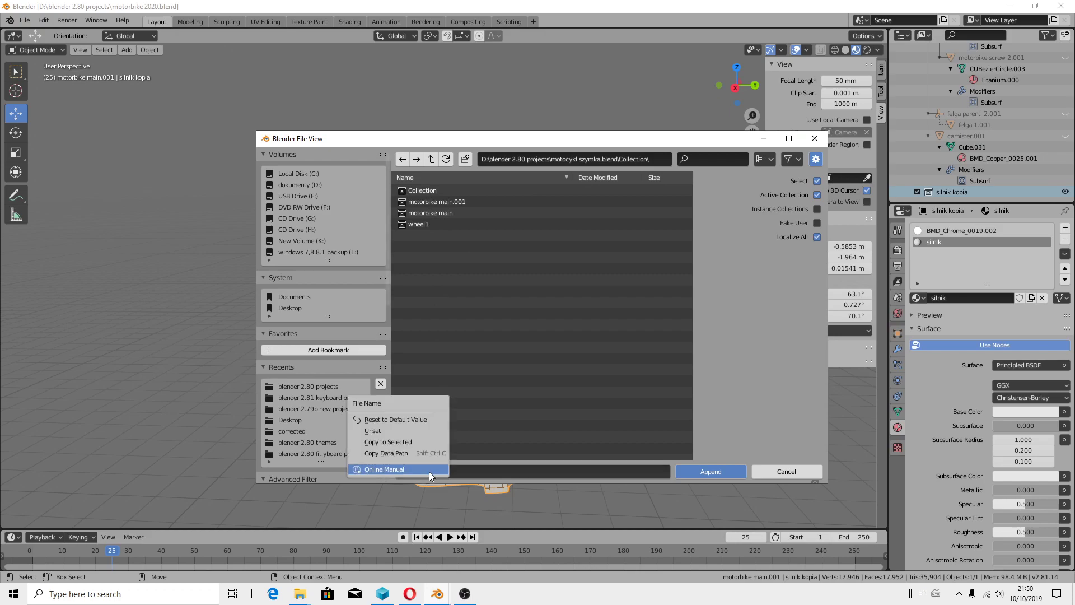
{"action": "left_click", "coordinate": [520, 472]}
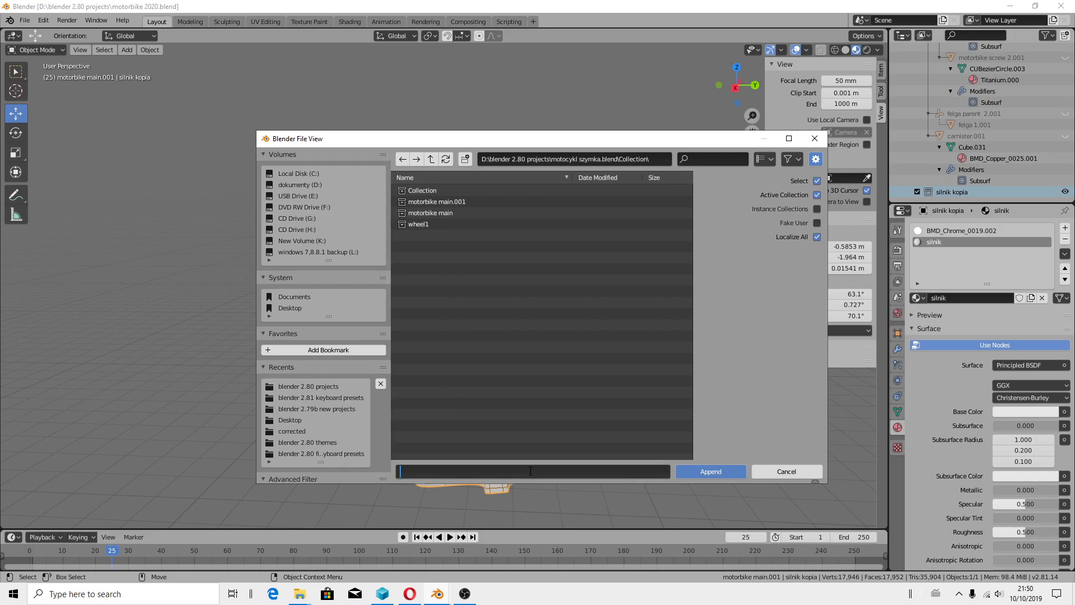
{"action": "type", "text": "C:\\Users\\szymi\\Downloads"}
{"action": "left_click", "coordinate": [708, 476]}
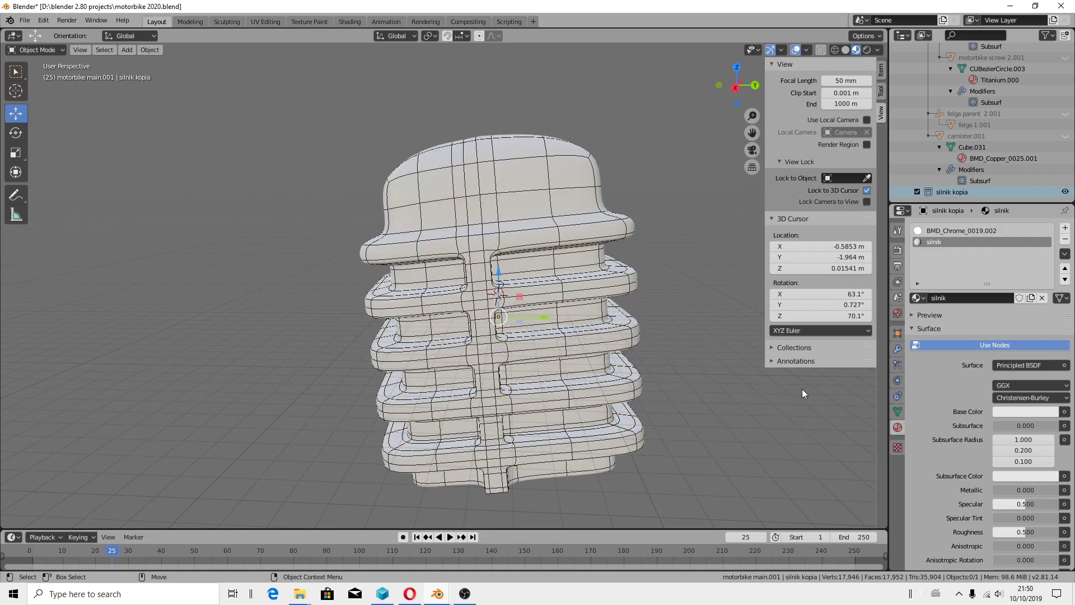
{"action": "left_click", "coordinate": [918, 298]}
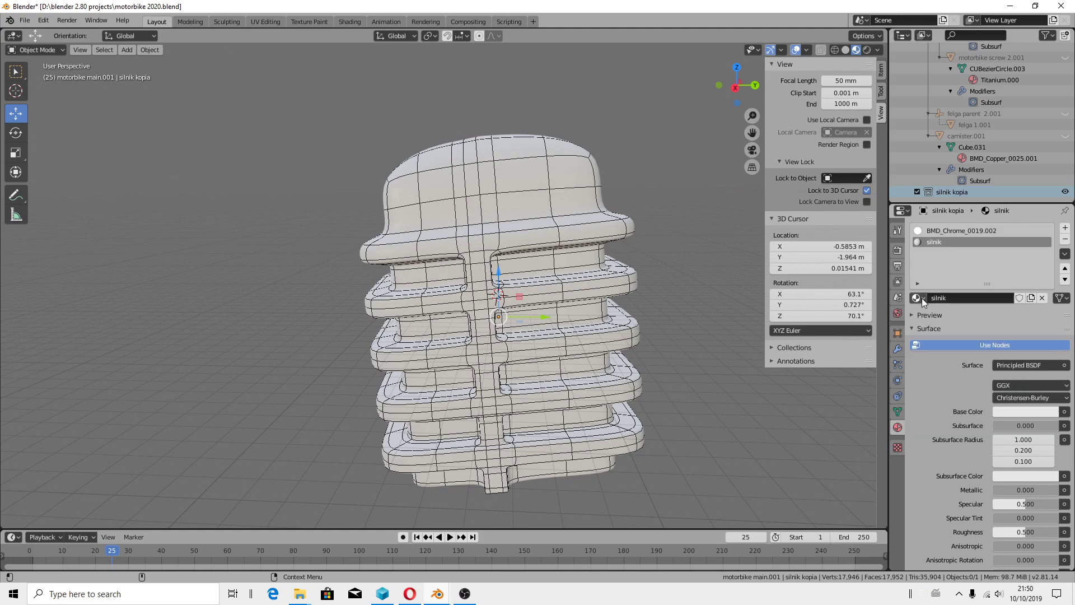
- Reopen File > Append at the Desktop folder, then bring Opera's PBR Metallic page forward
{"action": "left_click", "coordinate": [23, 21]}
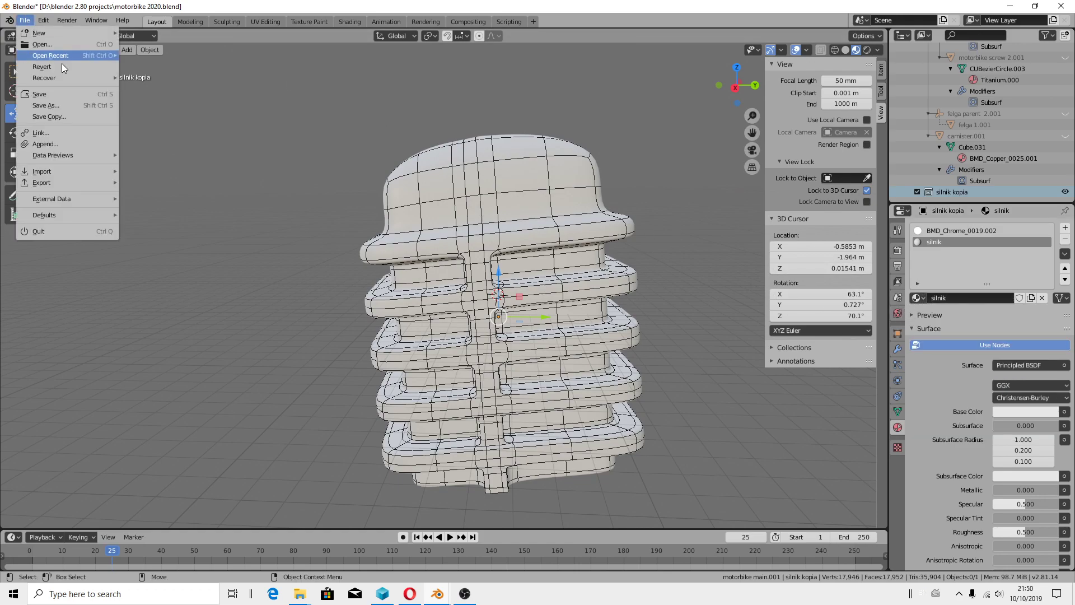
{"action": "left_click", "coordinate": [44, 144]}
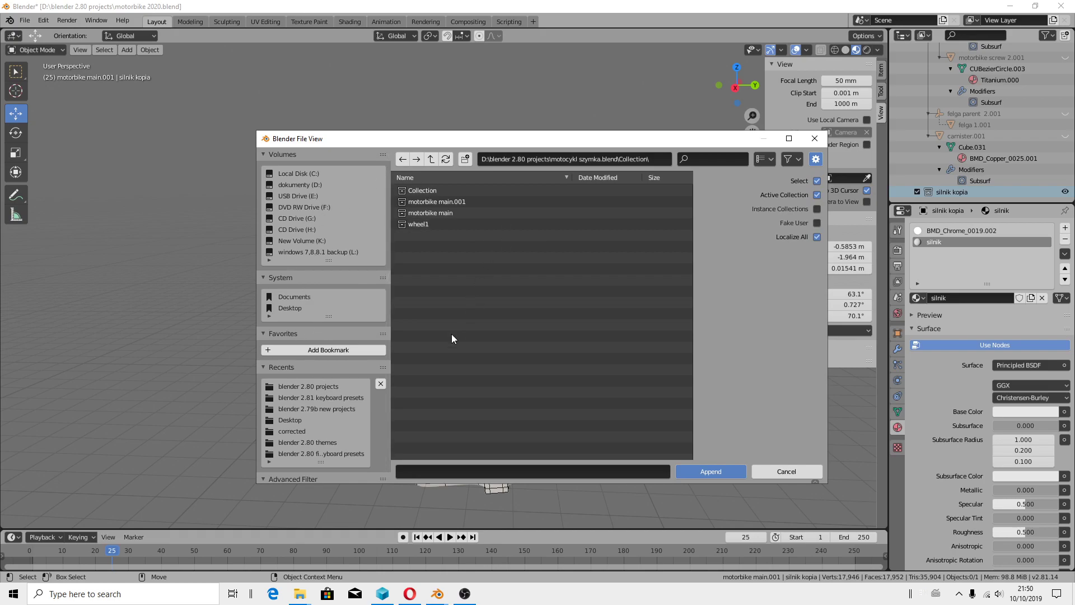
{"action": "left_click", "coordinate": [289, 309]}
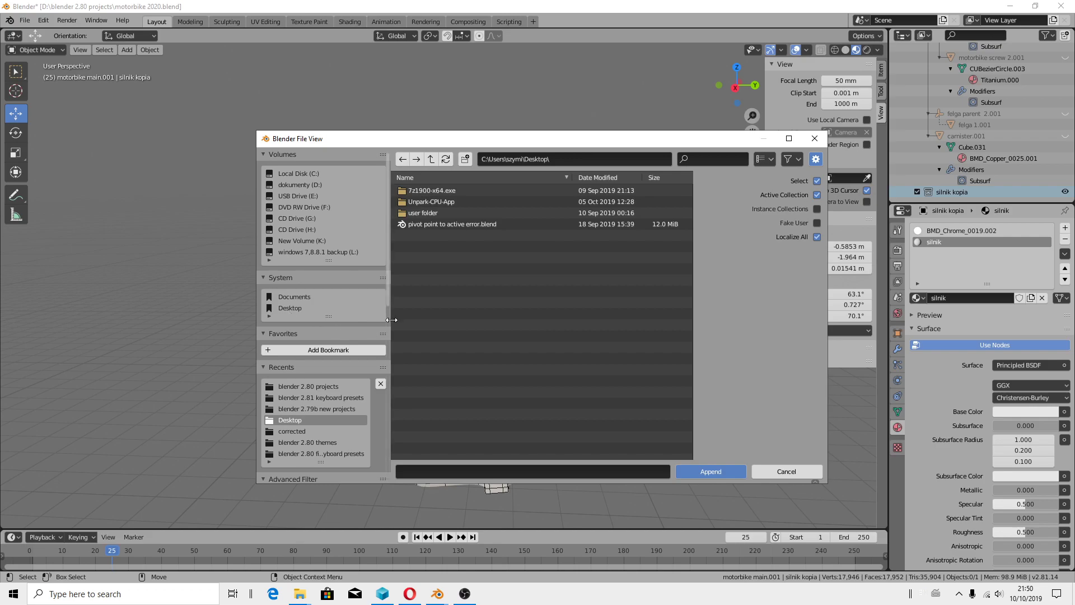
{"action": "left_click", "coordinate": [414, 594]}
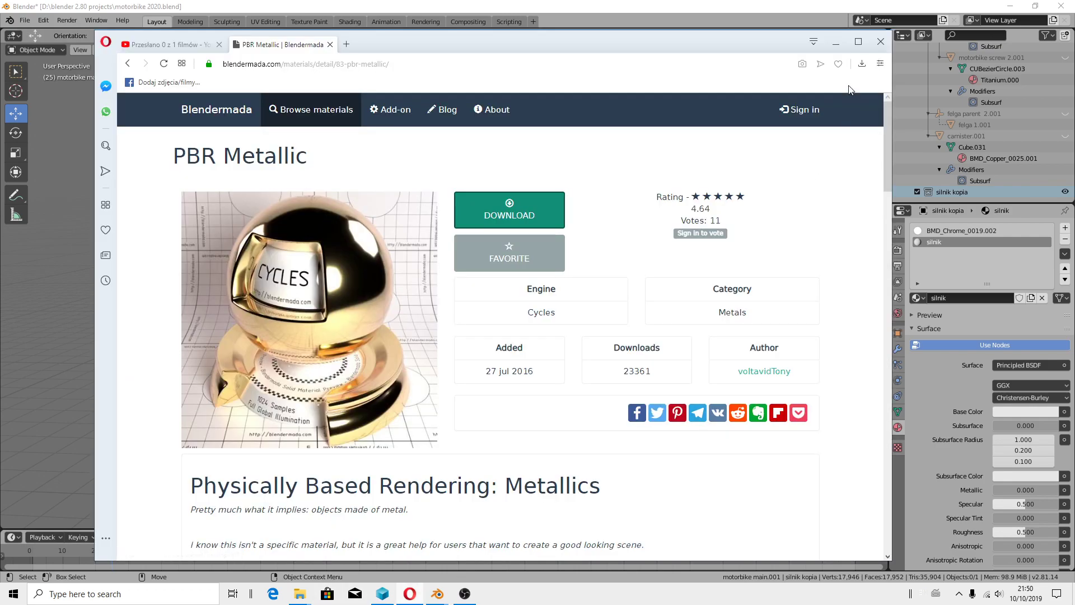
- Copy 83-pbr-metallic.blend from the Downloads folder via Opera's downloads list
{"action": "left_click", "coordinate": [862, 63]}
{"action": "left_click", "coordinate": [851, 108]}
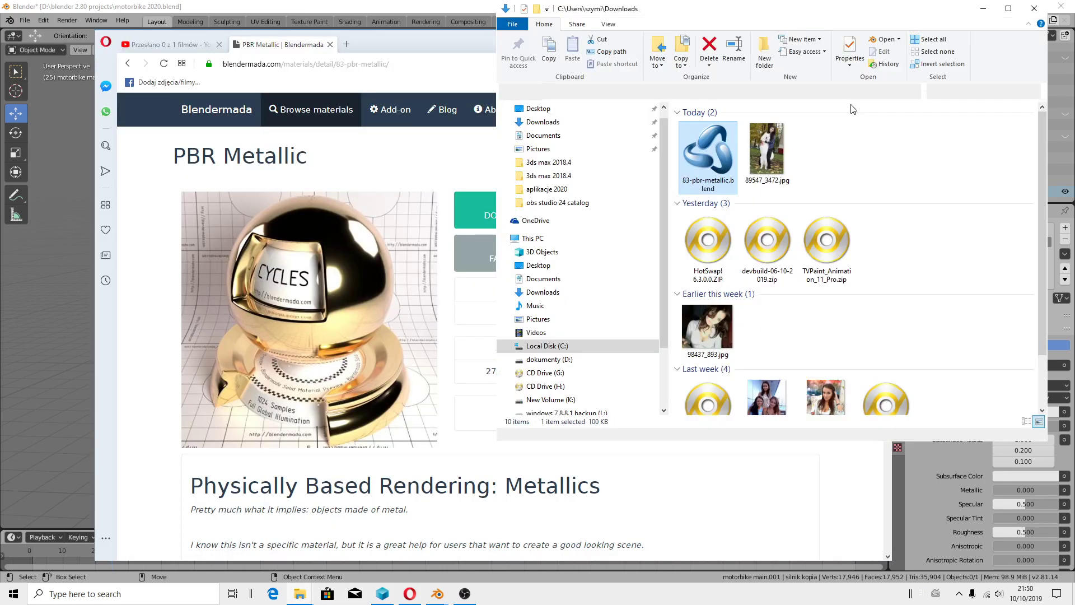
{"action": "right_click", "coordinate": [707, 161]}
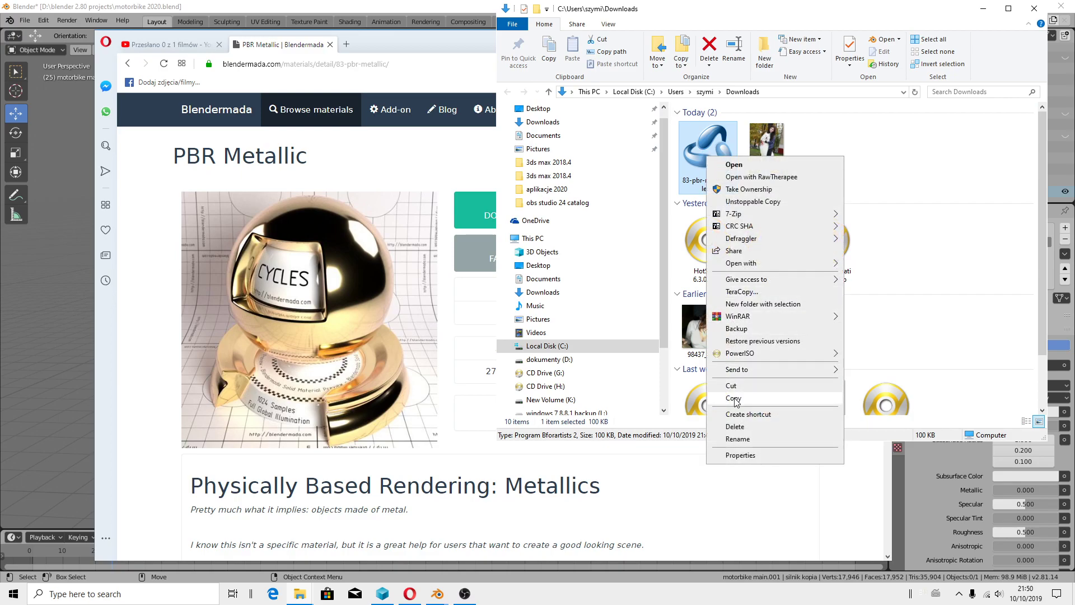
{"action": "left_click", "coordinate": [734, 398]}
- Paste the blend file onto the Desktop, then minimize Explorer and Opera back to Blender
{"action": "left_click", "coordinate": [538, 265]}
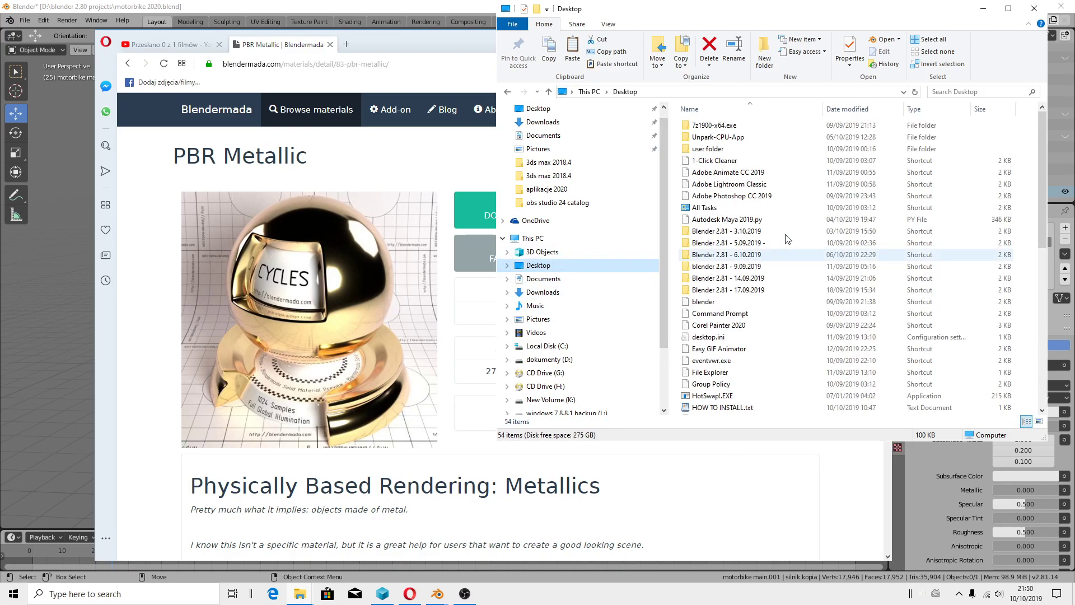
{"action": "right_click", "coordinate": [789, 204]}
{"action": "left_click", "coordinate": [806, 277]}
{"action": "left_click", "coordinate": [821, 309]}
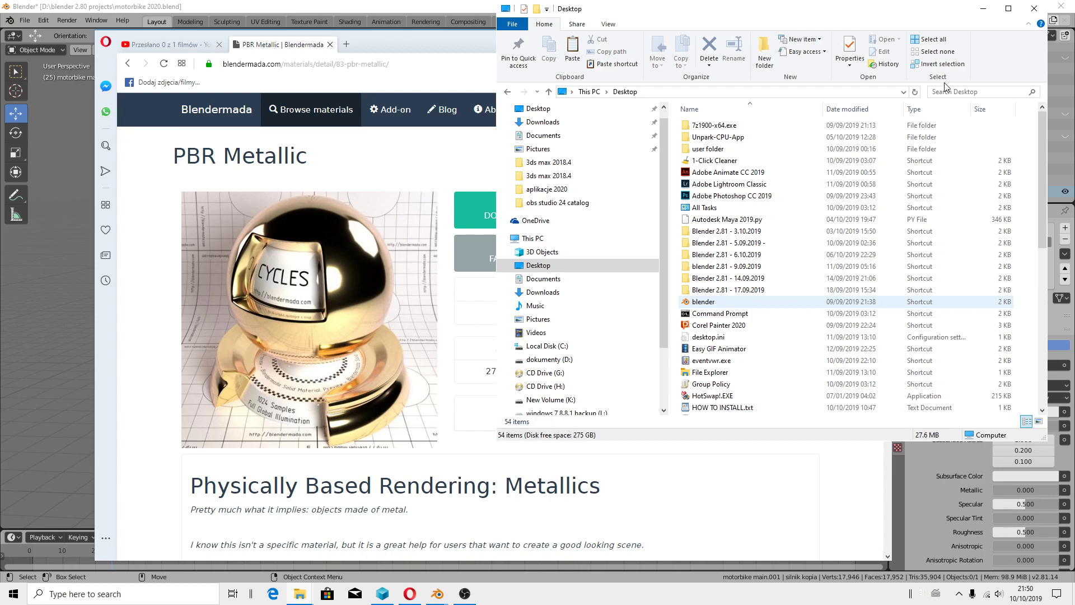
{"action": "left_click", "coordinate": [983, 8]}
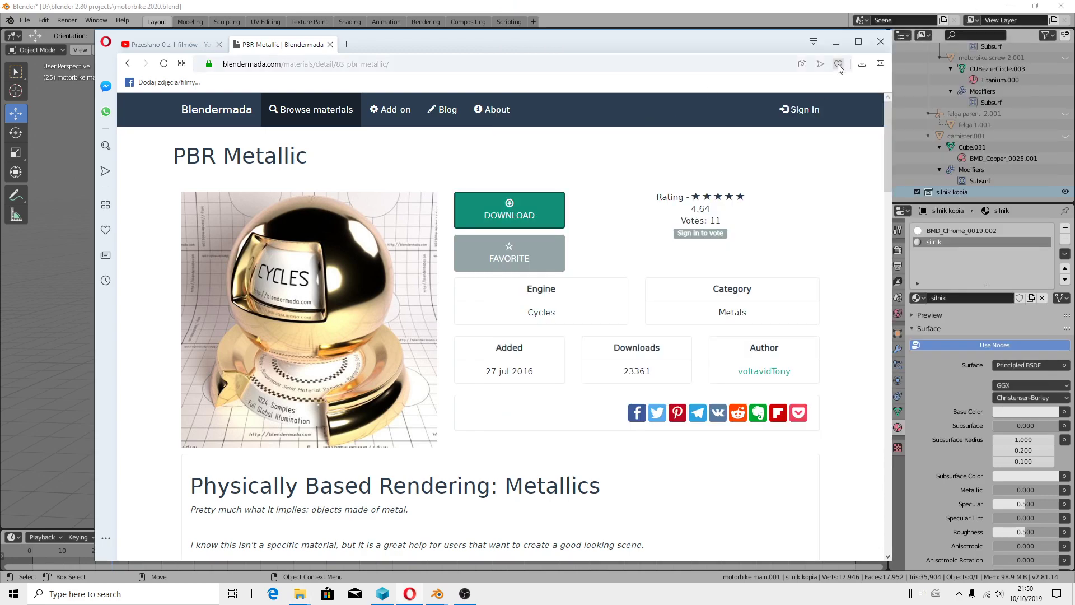
{"action": "left_click", "coordinate": [835, 36]}
- Append BMD_PBRMetallic from 83-pbr-metallic.blend's Material folder, then reselect the engine part
{"action": "left_click", "coordinate": [295, 420]}
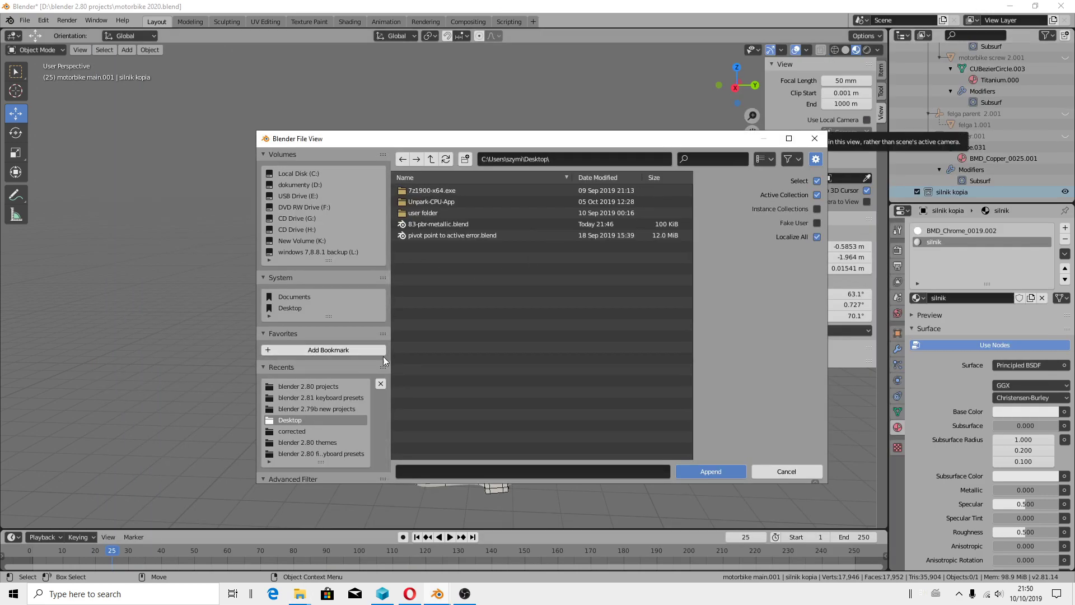
{"action": "double_click", "coordinate": [444, 225]}
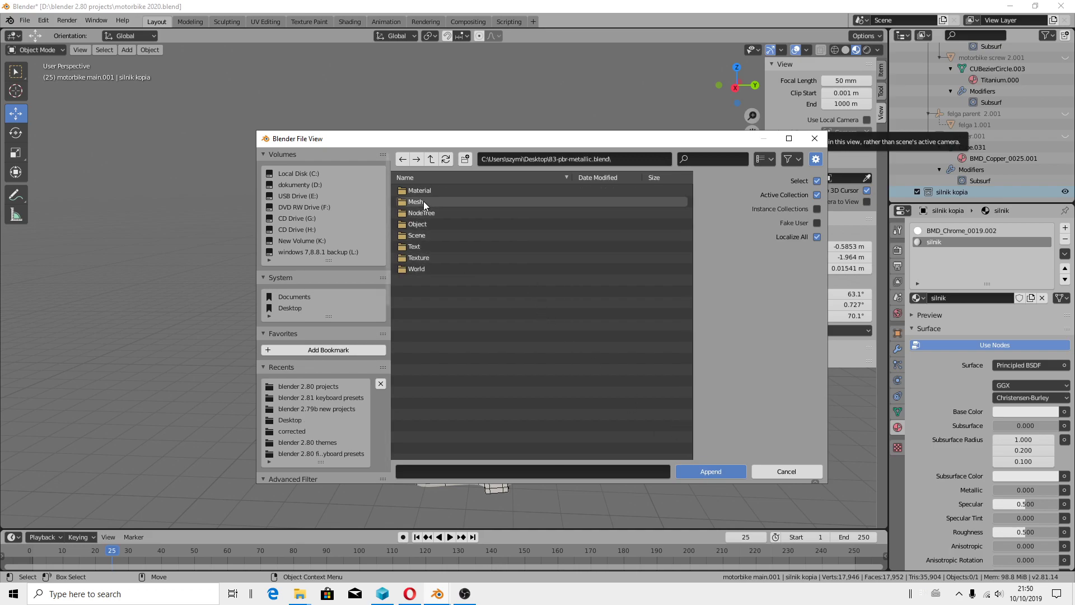
{"action": "double_click", "coordinate": [417, 201]}
{"action": "left_click", "coordinate": [414, 191]}
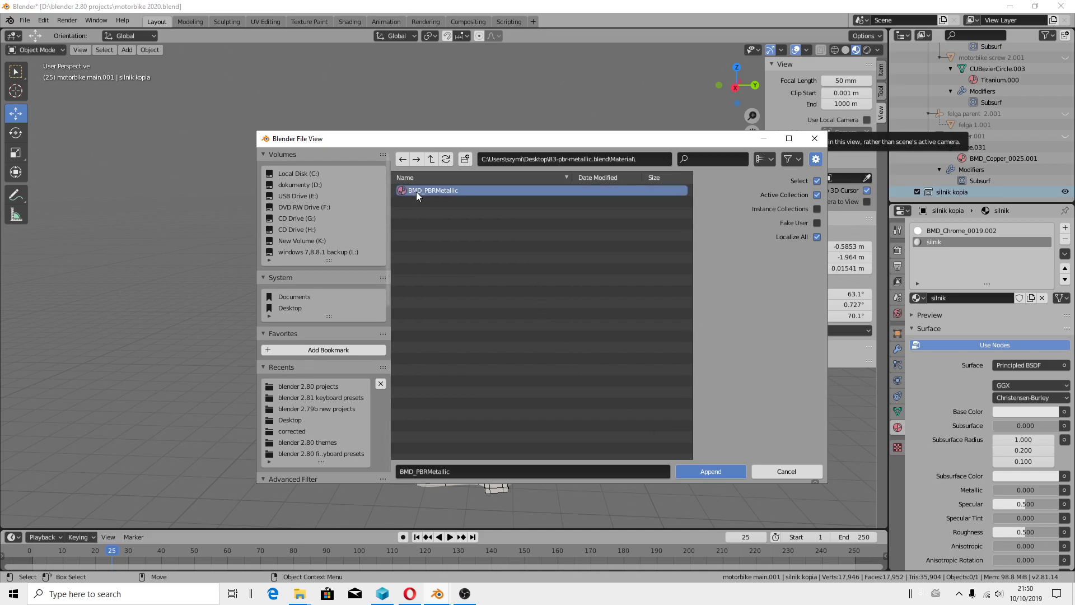
{"action": "left_click", "coordinate": [707, 472]}
{"action": "left_click", "coordinate": [570, 341]}
{"action": "left_click", "coordinate": [917, 298]}
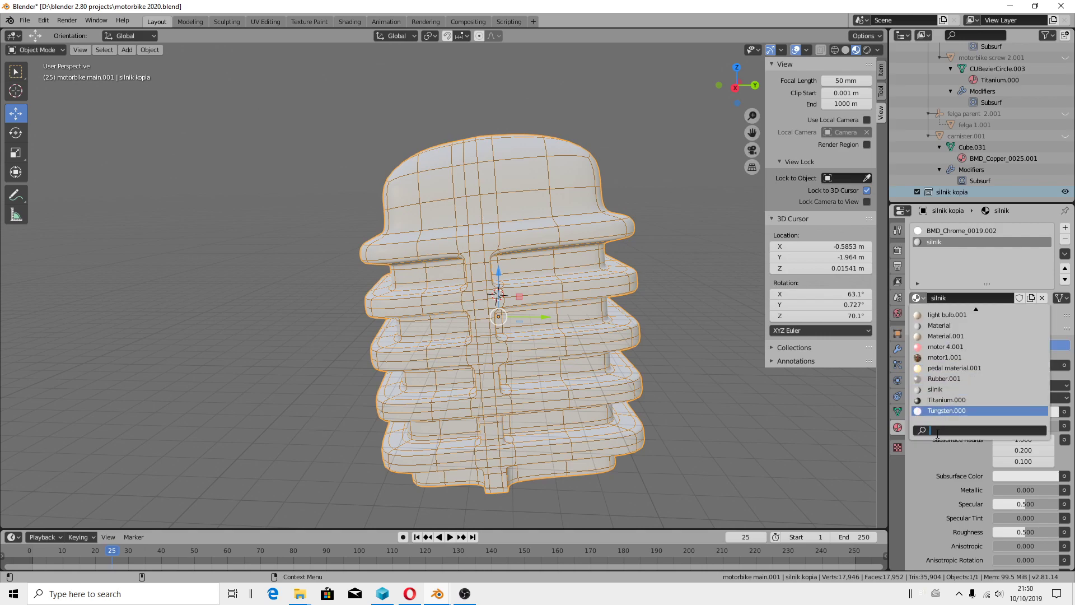
- Choose BMD_PBRMetallic.001 from the engine part's material list, turning it gold metallic
{"action": "scroll", "coordinate": [940, 392], "scroll_direction": "up", "scroll_amount": 5}
{"action": "scroll", "coordinate": [945, 364], "scroll_direction": "up", "scroll_amount": 5}
{"action": "scroll", "coordinate": [949, 347], "scroll_direction": "up", "scroll_amount": 10}
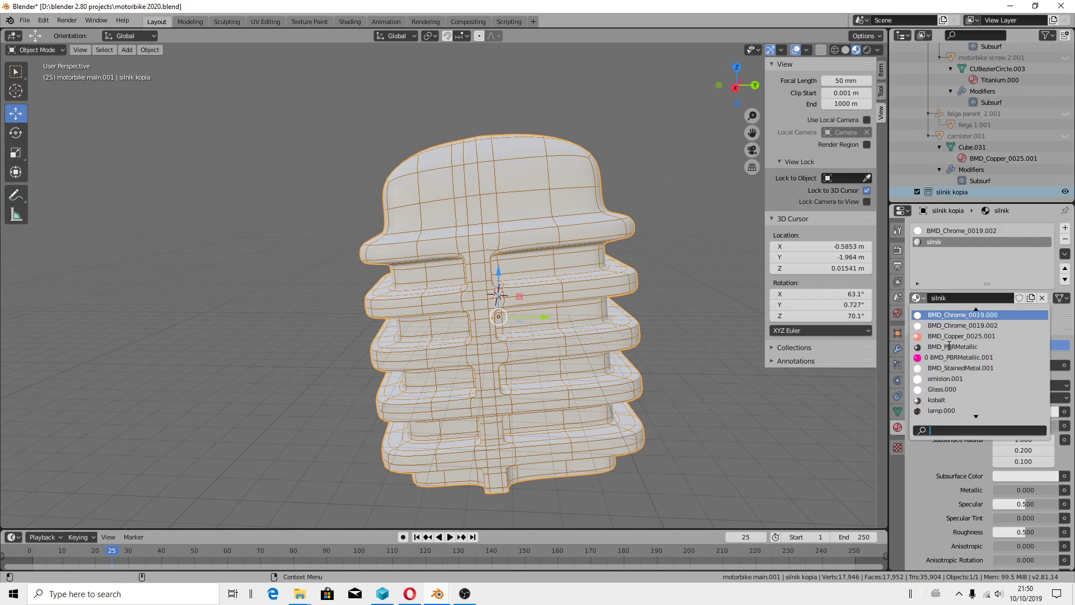
{"action": "left_click", "coordinate": [957, 357]}
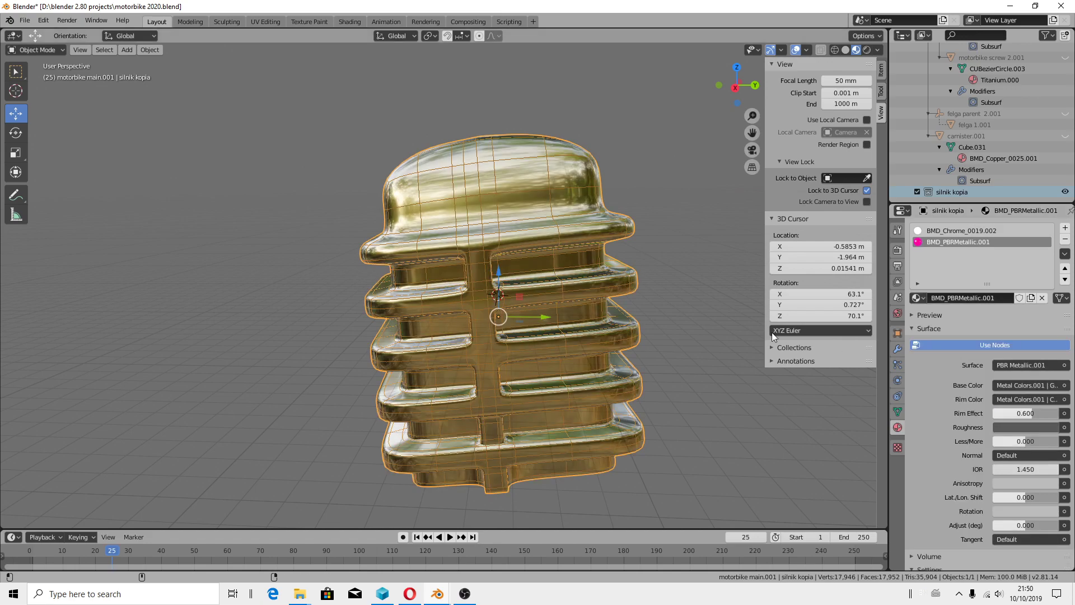
{"action": "left_click", "coordinate": [1066, 386]}
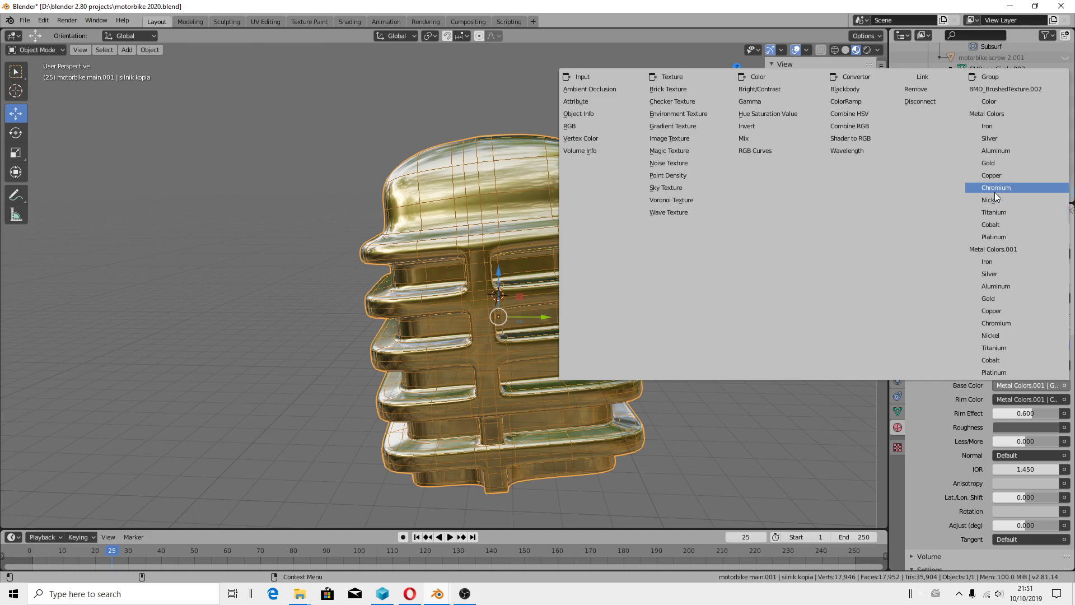
- Link the material's Base Color and Rim Color to the Nickel metal colour preset
{"action": "left_click", "coordinate": [1002, 138]}
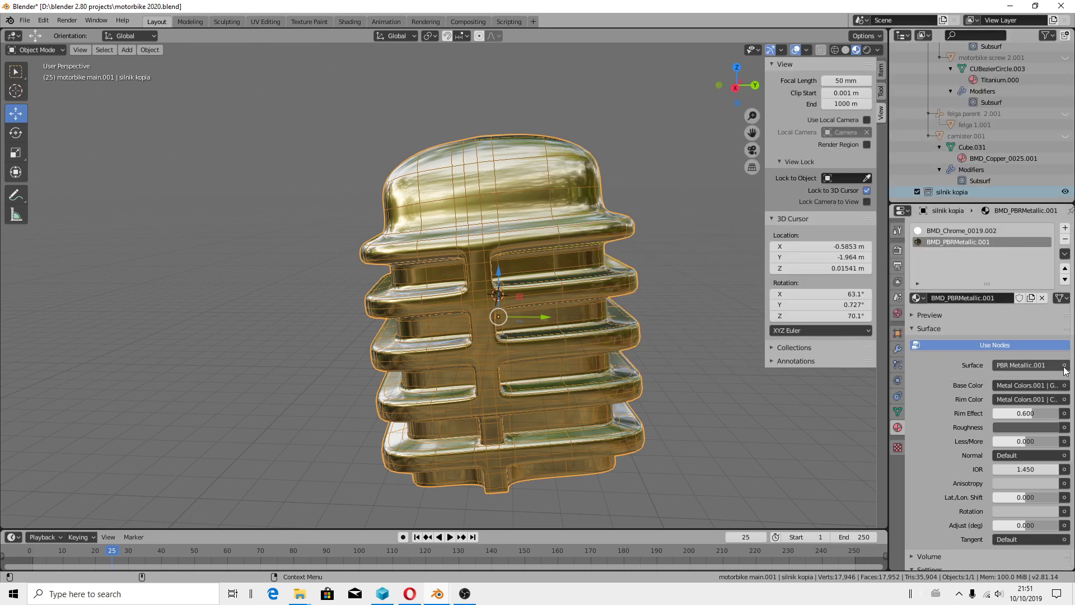
{"action": "left_click", "coordinate": [1064, 385]}
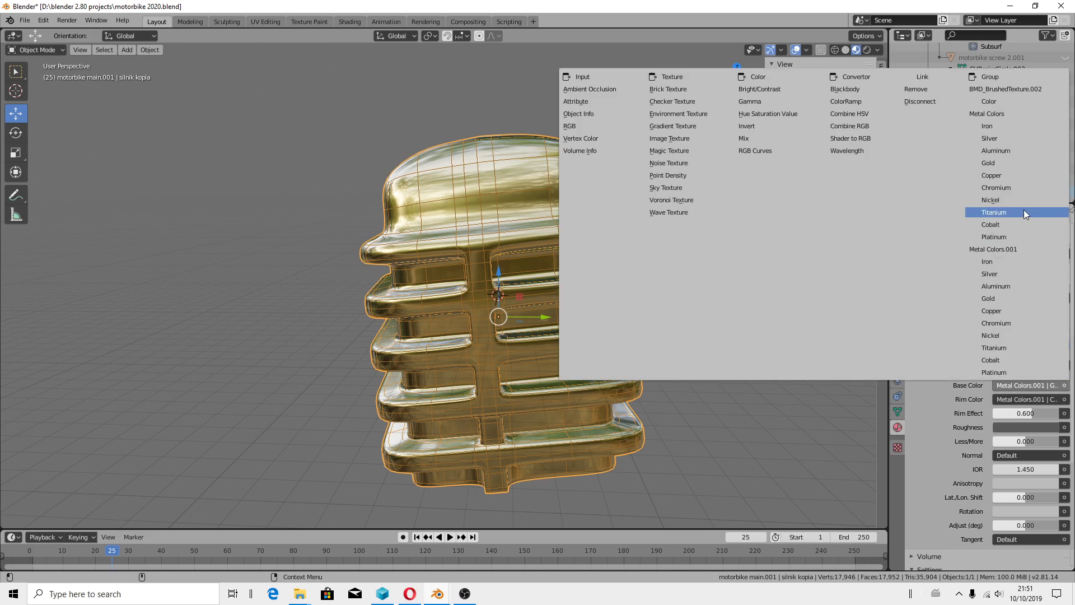
{"action": "left_click", "coordinate": [1007, 200]}
{"action": "left_click", "coordinate": [1064, 365]}
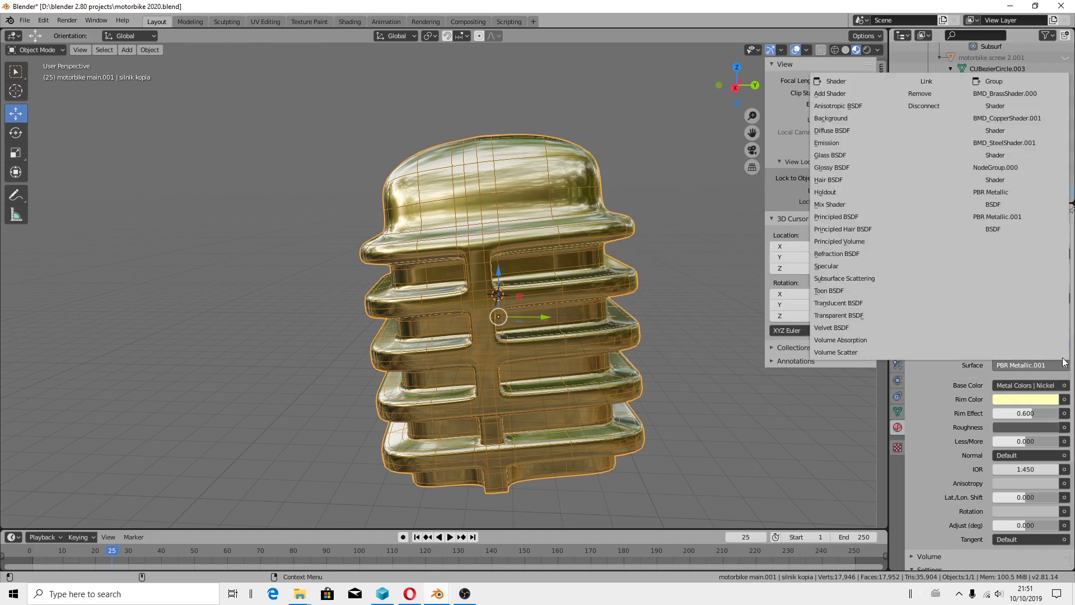
{"action": "left_click", "coordinate": [1014, 199]}
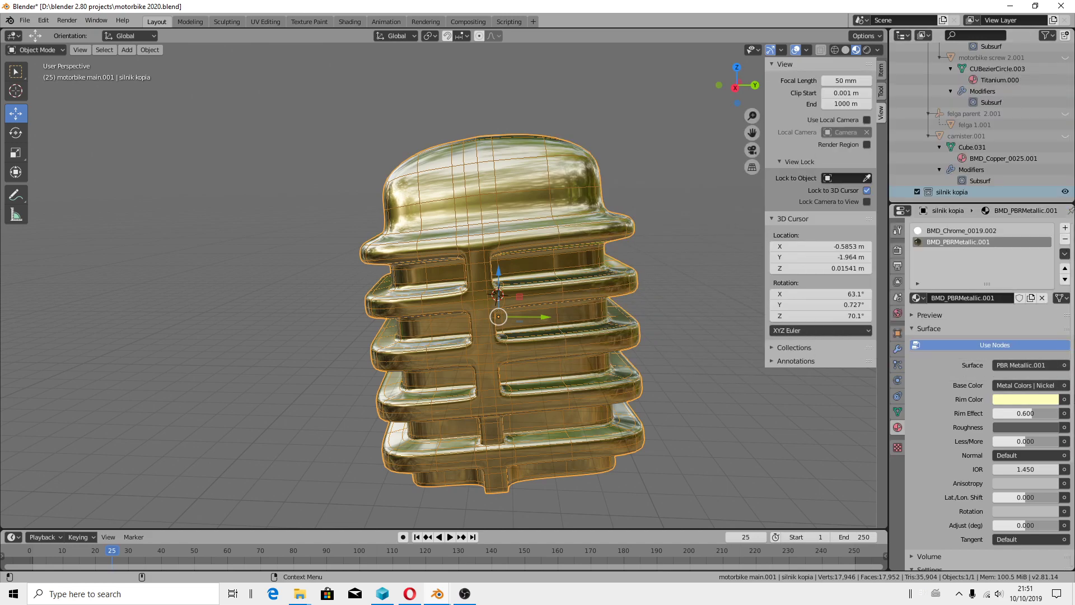
{"action": "left_click", "coordinate": [1064, 413]}
{"action": "key", "text": "Escape"}
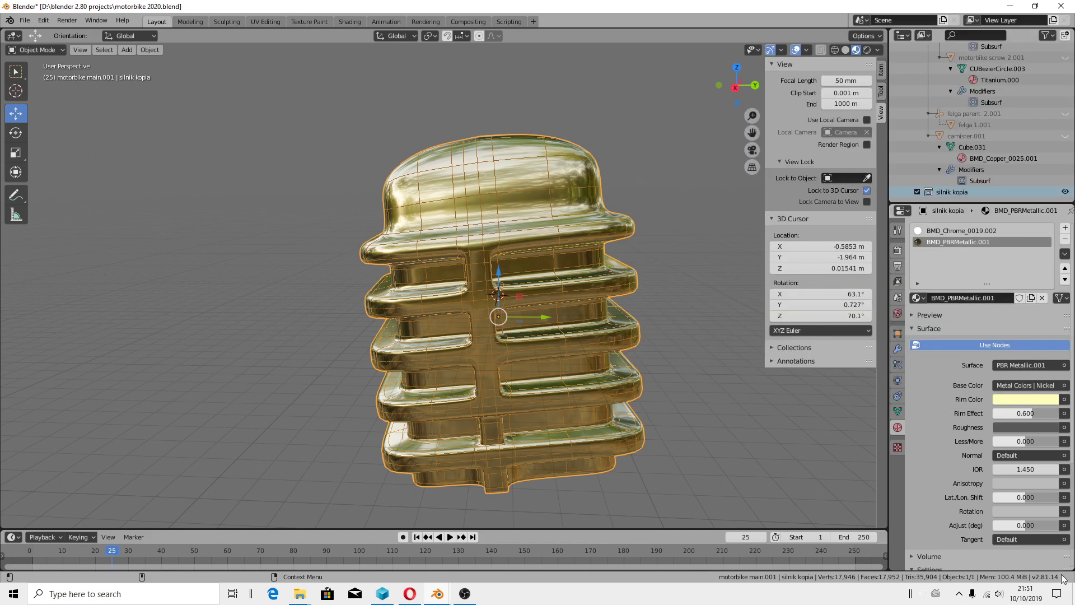
{"action": "left_click", "coordinate": [1064, 399]}
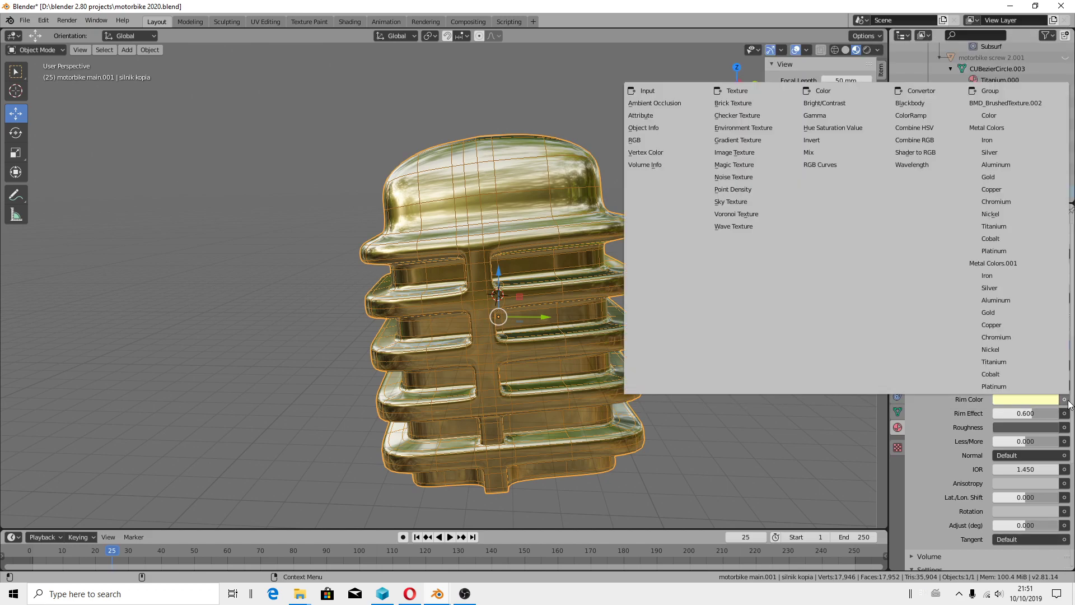
{"action": "left_click", "coordinate": [1013, 353]}
- Link Roughness to Nickel as well and set Less/More to -0.150
{"action": "left_click", "coordinate": [1065, 415]}
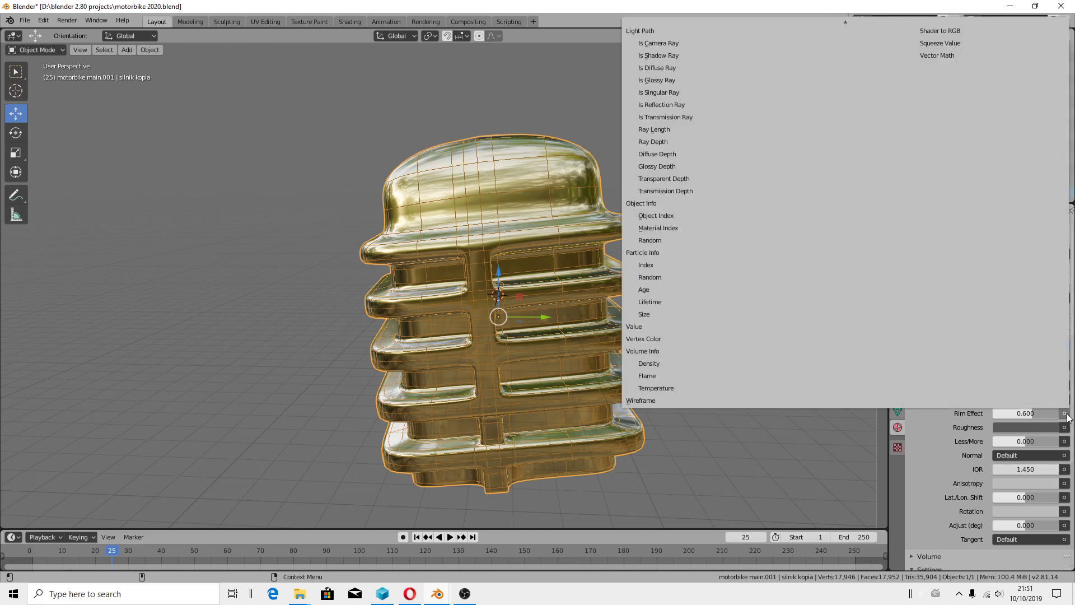
{"action": "key", "text": "Escape"}
{"action": "left_click", "coordinate": [1065, 430]}
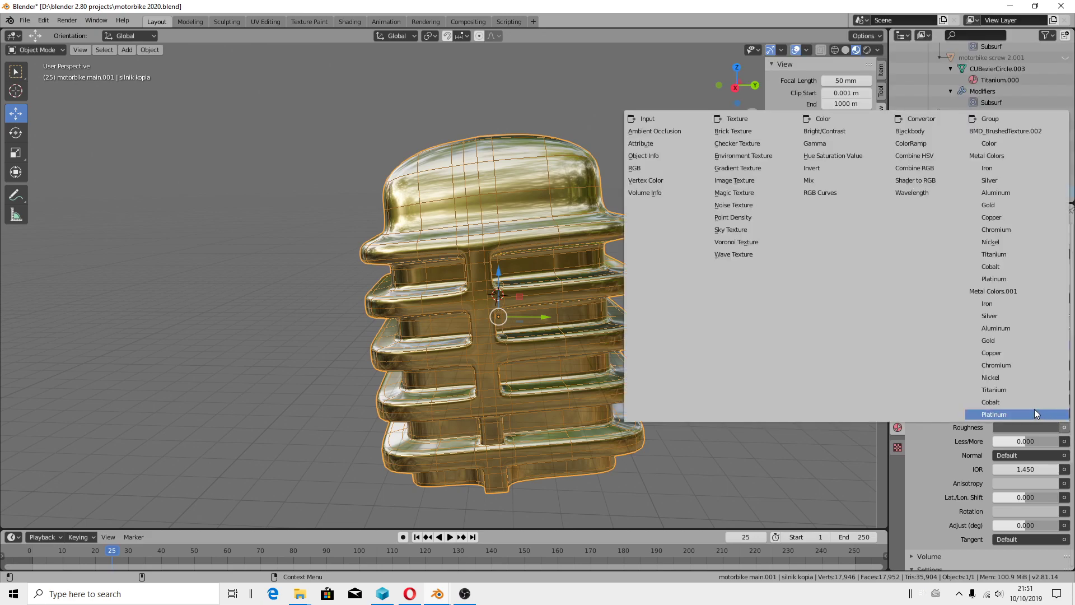
{"action": "left_click", "coordinate": [1003, 378]}
{"action": "mouse_move", "coordinate": [556, 254]}
{"action": "middle_mouse_down"}
{"action": "mouse_move", "coordinate": [479, 192]}
{"action": "mouse_move", "coordinate": [374, 145]}
{"action": "mouse_move", "coordinate": [419, 159]}
{"action": "middle_mouse_up"}
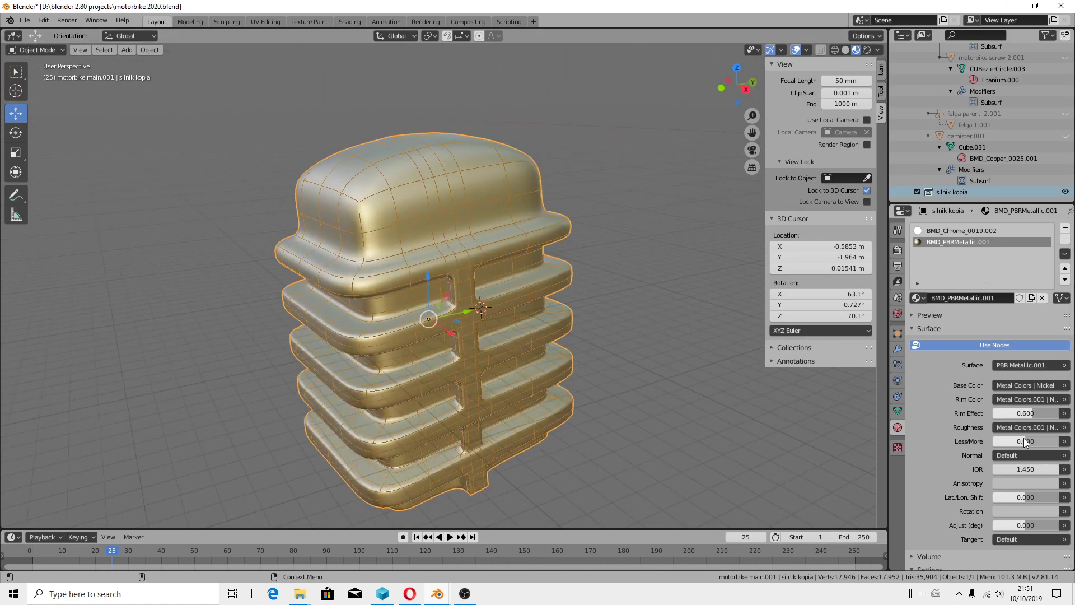
{"action": "left_click_drag", "start_coordinate": [1024, 438], "coordinate": [980, 441]}
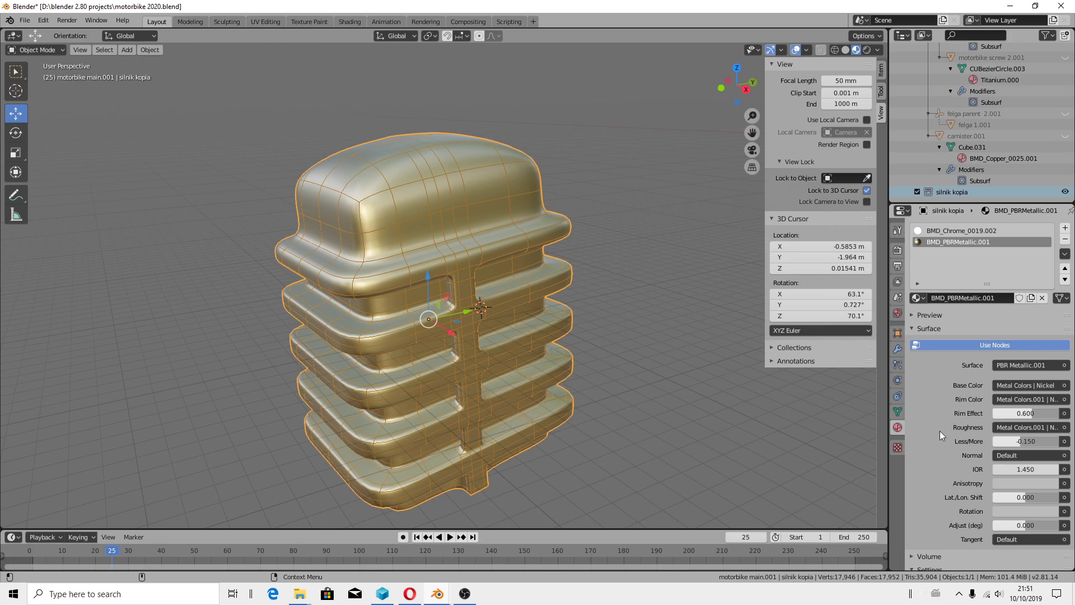
{"action": "scroll", "coordinate": [389, 268], "scroll_direction": "up", "scroll_amount": 1}
{"action": "scroll", "coordinate": [382, 201], "scroll_direction": "up", "scroll_amount": 2}
{"action": "mouse_move", "coordinate": [382, 201]}
{"action": "middle_mouse_down"}
{"action": "mouse_move", "coordinate": [427, 269]}
{"action": "mouse_move", "coordinate": [330, 236]}
{"action": "mouse_move", "coordinate": [270, 198]}
{"action": "mouse_move", "coordinate": [395, 213]}
{"action": "mouse_move", "coordinate": [505, 259]}
{"action": "mouse_move", "coordinate": [583, 220]}
{"action": "middle_mouse_up"}
{"action": "scroll", "coordinate": [583, 220], "scroll_direction": "down", "scroll_amount": 1}
{"action": "left_click", "coordinate": [25, 21]}
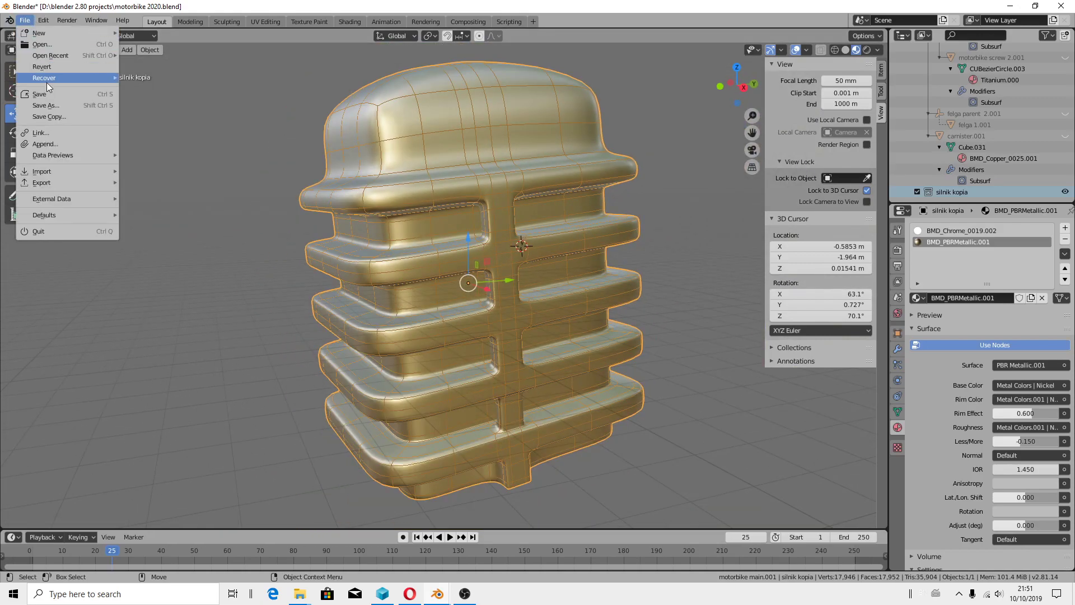
- Save the project and inspect the part in rendered shading, then return to material preview
{"action": "left_click", "coordinate": [41, 94]}
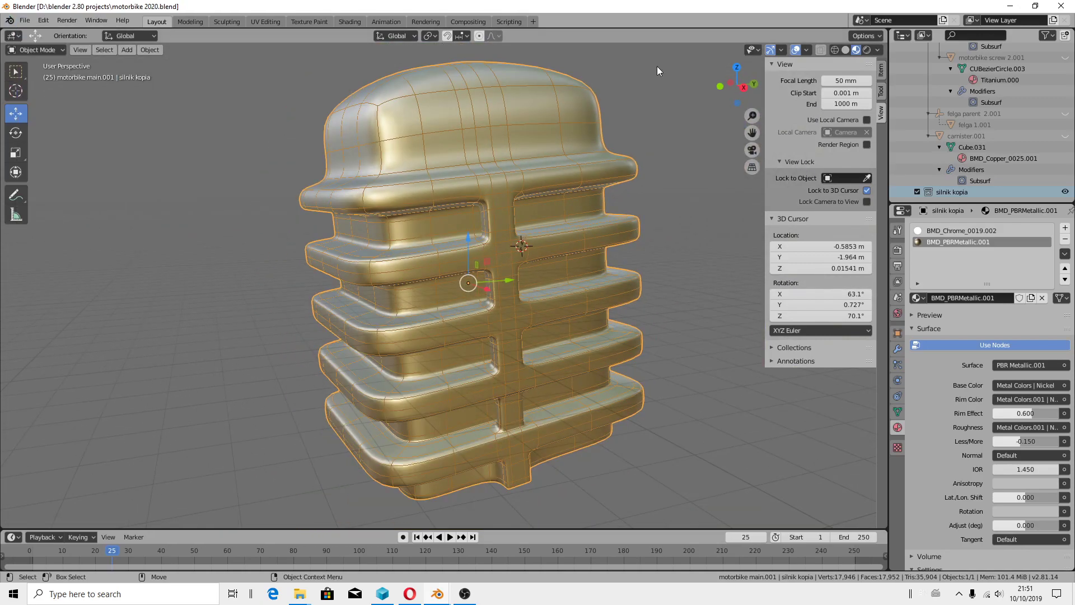
{"action": "left_click", "coordinate": [867, 50]}
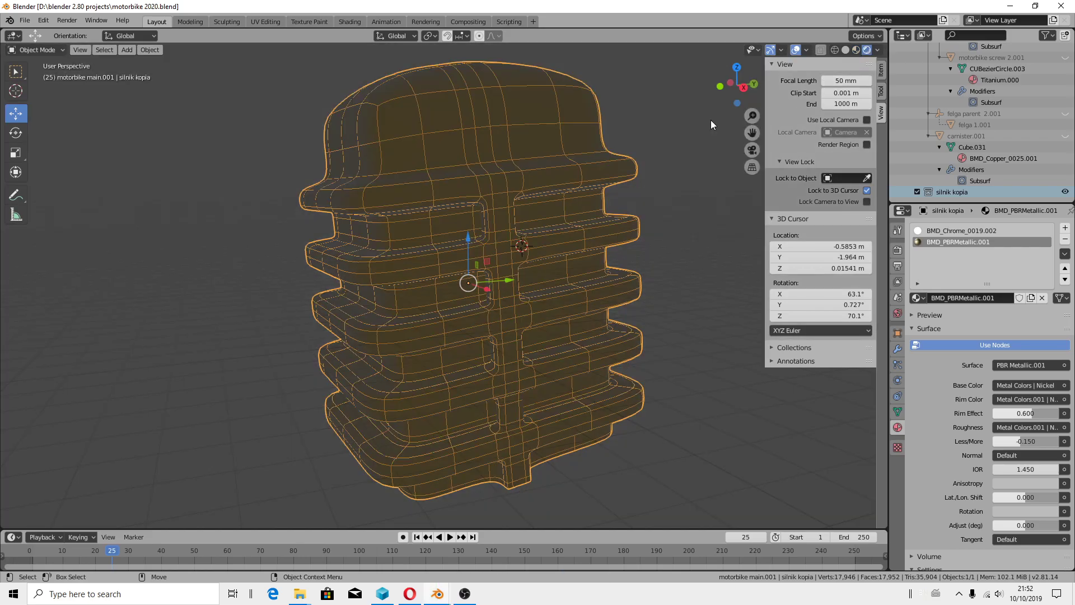
{"action": "mouse_move", "coordinate": [710, 119]}
{"action": "middle_mouse_down"}
{"action": "mouse_move", "coordinate": [658, 270]}
{"action": "mouse_move", "coordinate": [791, 227]}
{"action": "mouse_move", "coordinate": [641, 247]}
{"action": "mouse_move", "coordinate": [710, 279]}
{"action": "mouse_move", "coordinate": [654, 257]}
{"action": "middle_mouse_up"}
{"action": "left_click", "coordinate": [856, 50]}
{"action": "scroll", "coordinate": [539, 269], "scroll_direction": "down", "scroll_amount": 3}
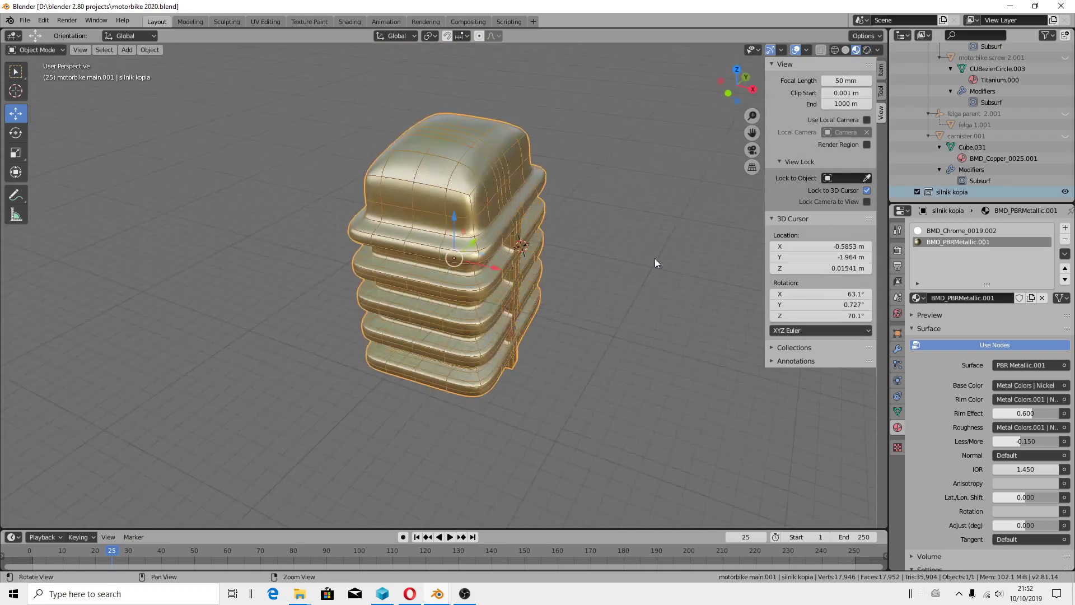
{"action": "scroll", "coordinate": [543, 274], "scroll_direction": "up", "scroll_amount": 3}
- Add a point light at the 3D cursor, move it off the part, and view it rendered
{"action": "left_click", "coordinate": [130, 52]}
{"action": "mouse_move", "coordinate": [161, 190]}
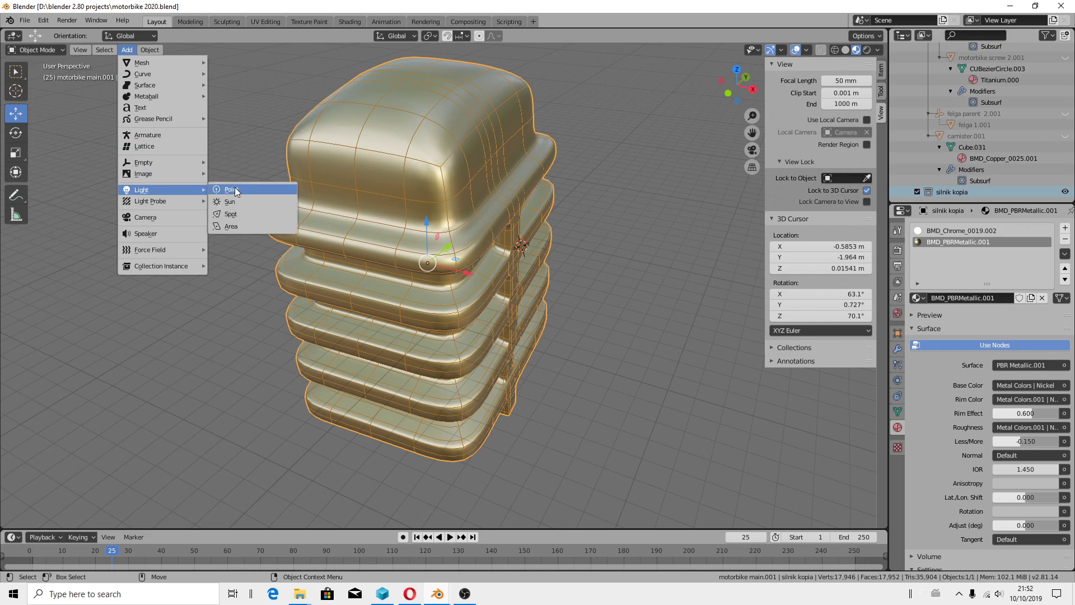
{"action": "left_click", "coordinate": [244, 190]}
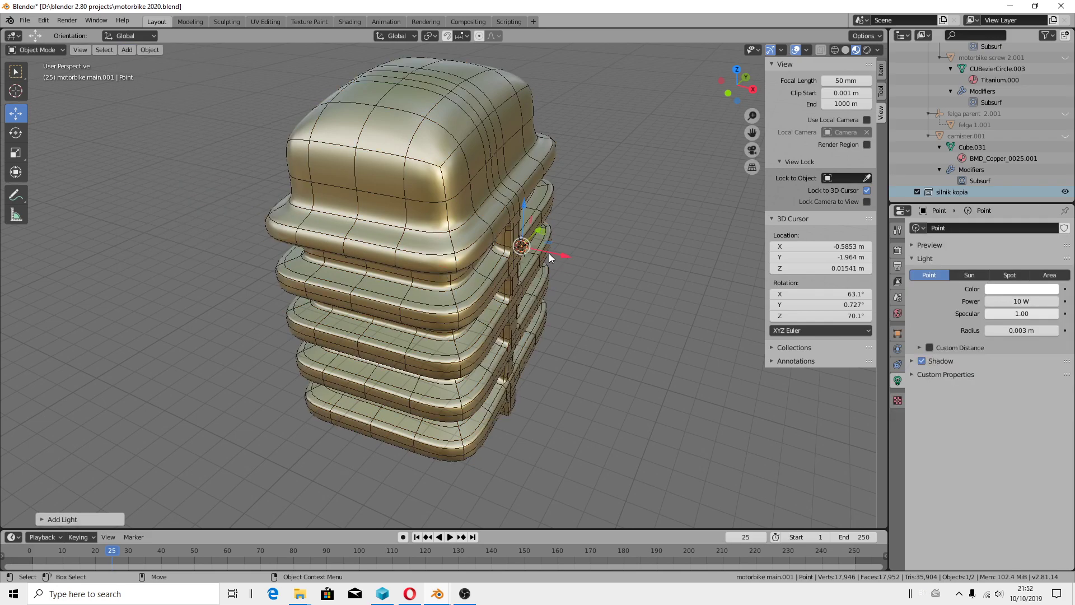
{"action": "mouse_move", "coordinate": [548, 253]}
{"action": "left_mouse_down"}
{"action": "mouse_move", "coordinate": [669, 281]}
{"action": "mouse_move", "coordinate": [605, 266]}
{"action": "left_mouse_up"}
{"action": "left_click", "coordinate": [866, 50]}
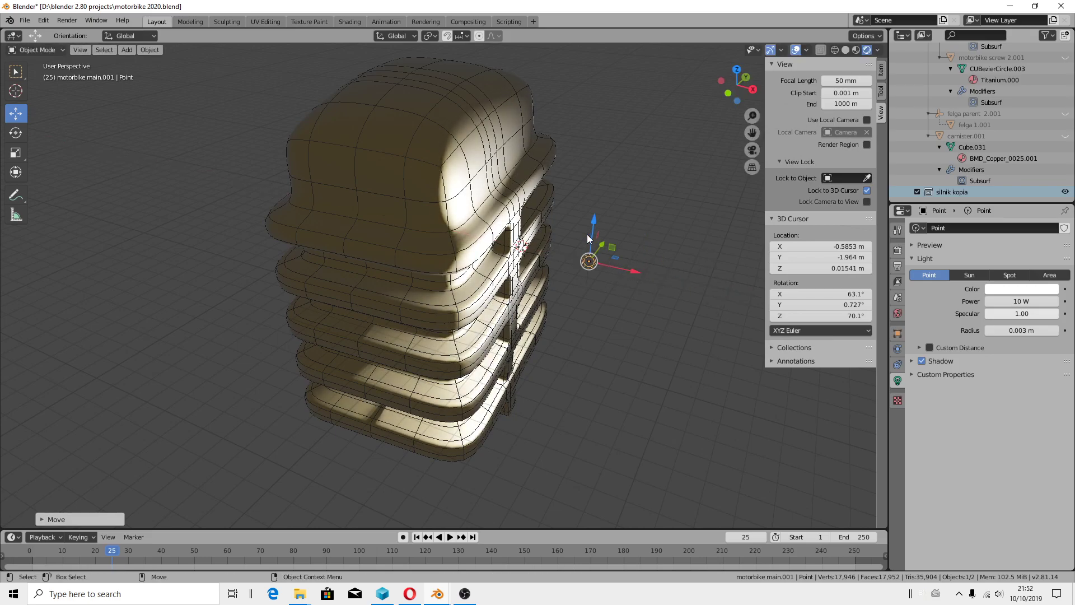
{"action": "mouse_move", "coordinate": [590, 223]}
{"action": "middle_mouse_down"}
{"action": "mouse_move", "coordinate": [519, 278]}
{"action": "mouse_move", "coordinate": [291, 354]}
{"action": "middle_mouse_up"}
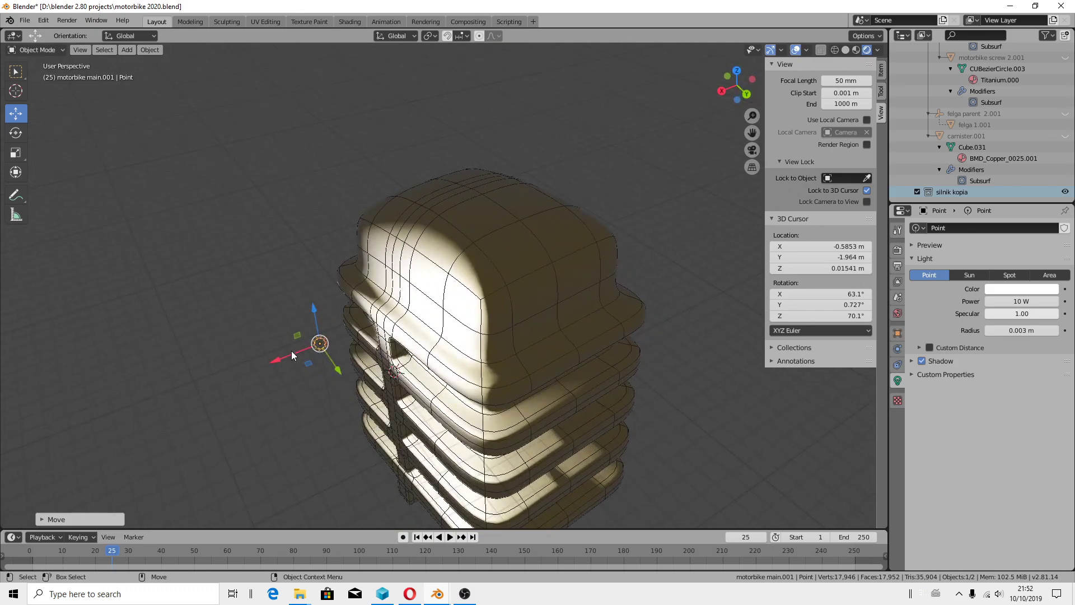
- Raise the point light along the Z axis
{"action": "key", "text": "g"}
{"action": "key", "text": "z"}
{"action": "key", "text": "Escape"}
{"action": "key", "text": "g"}
{"action": "key", "text": "z"}
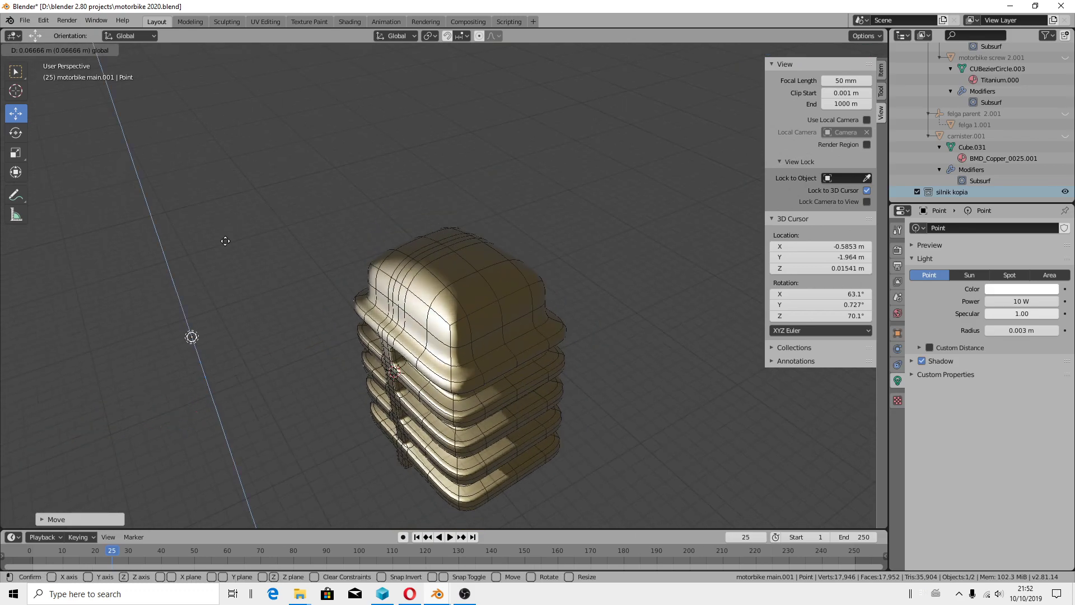
{"action": "left_click", "coordinate": [122, 149]}
- Shift the point light along the X axis over the part
{"action": "key", "text": "g"}
{"action": "key", "text": "x"}
{"action": "left_click", "coordinate": [341, 133]}
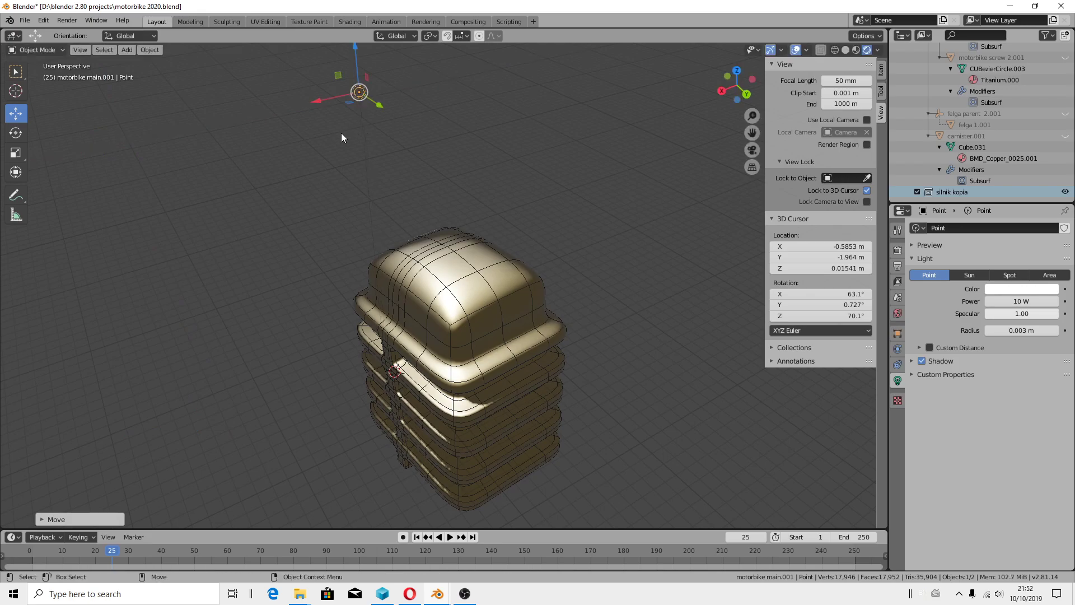
{"action": "key", "text": "g"}
{"action": "key", "text": "x"}
{"action": "left_click", "coordinate": [634, 251]}
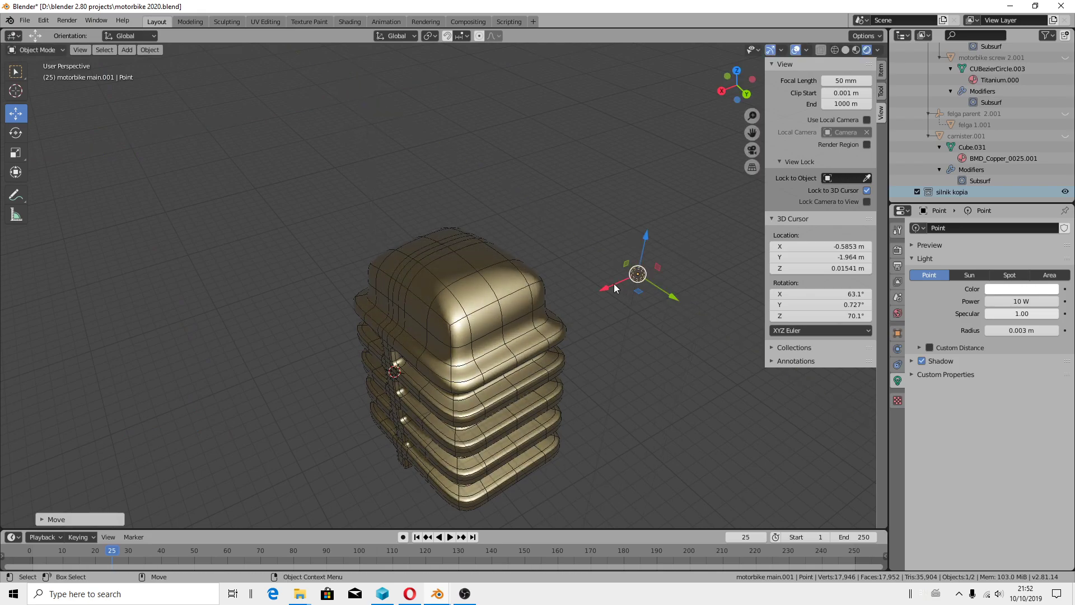
{"action": "scroll", "coordinate": [560, 313], "scroll_direction": "up", "scroll_amount": 5}
- Select the engine part 'silnik kopia' and check it briefly in Edit Mode, returning to Object Mode
{"action": "mouse_move", "coordinate": [456, 346]}
{"action": "middle_mouse_down"}
{"action": "mouse_move", "coordinate": [520, 309]}
{"action": "mouse_move", "coordinate": [492, 336]}
{"action": "mouse_move", "coordinate": [383, 296]}
{"action": "middle_mouse_up"}
{"action": "left_click", "coordinate": [382, 296]}
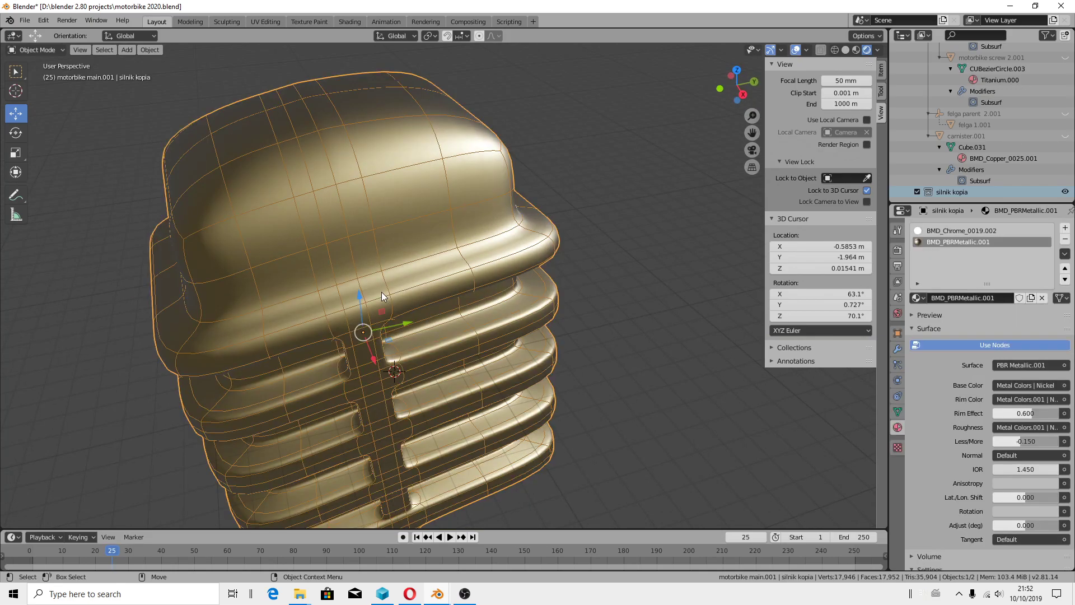
{"action": "left_click", "coordinate": [60, 51]}
{"action": "left_click", "coordinate": [52, 69]}
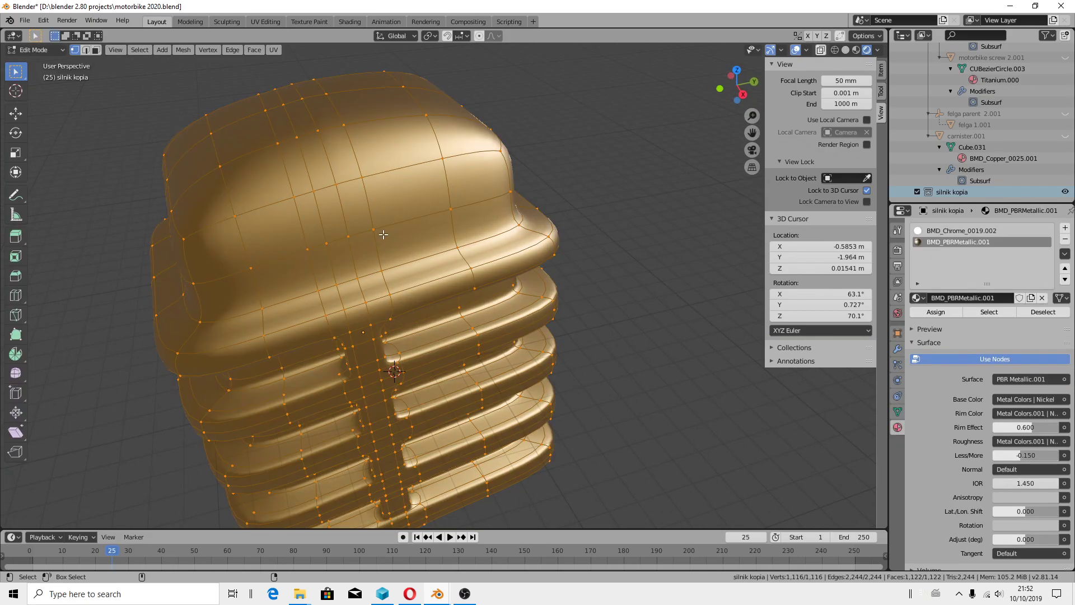
{"action": "middle_click_drag", "start_coordinate": [528, 347], "coordinate": [271, 167]}
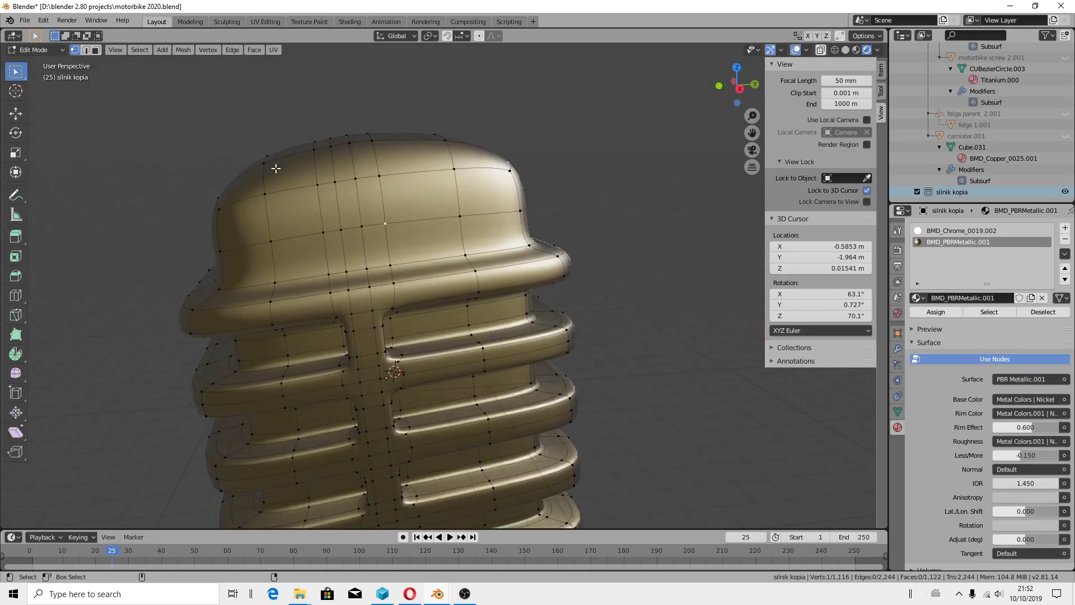
{"action": "left_click", "coordinate": [52, 51]}
{"action": "mouse_move", "coordinate": [403, 254]}
{"action": "middle_mouse_down"}
{"action": "mouse_move", "coordinate": [605, 315]}
{"action": "mouse_move", "coordinate": [688, 263]}
{"action": "mouse_move", "coordinate": [592, 243]}
{"action": "middle_mouse_up"}
- Select the point light and place it just above the engine part
{"action": "left_click", "coordinate": [502, 158]}
{"action": "mouse_move", "coordinate": [503, 158]}
{"action": "middle_mouse_down"}
{"action": "mouse_move", "coordinate": [671, 294]}
{"action": "mouse_move", "coordinate": [589, 337]}
{"action": "mouse_move", "coordinate": [464, 317]}
{"action": "middle_mouse_up"}
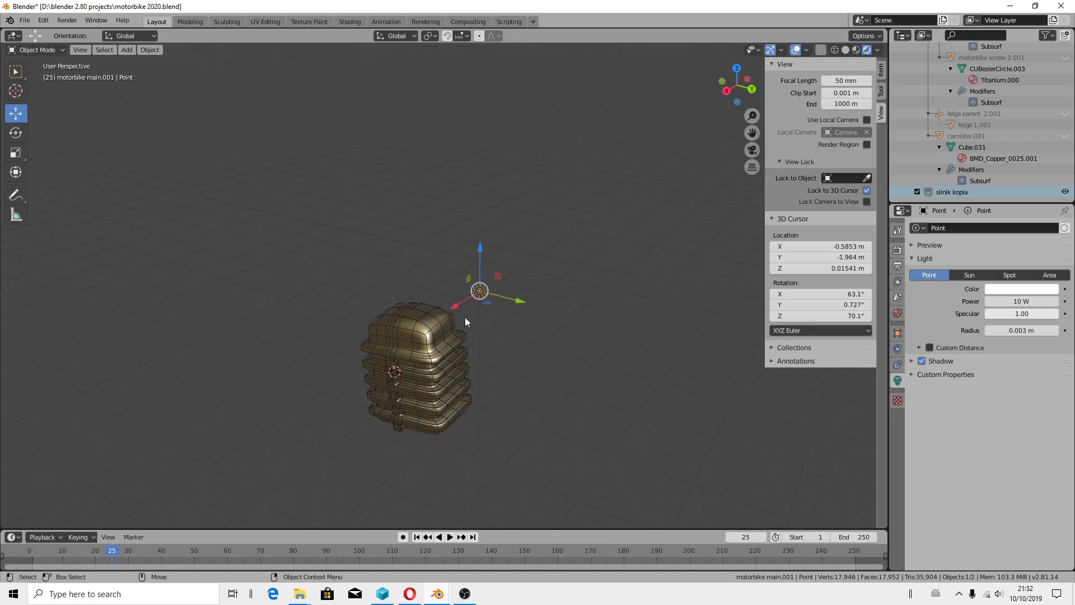
{"action": "left_click_drag", "start_coordinate": [465, 317], "coordinate": [433, 328]}
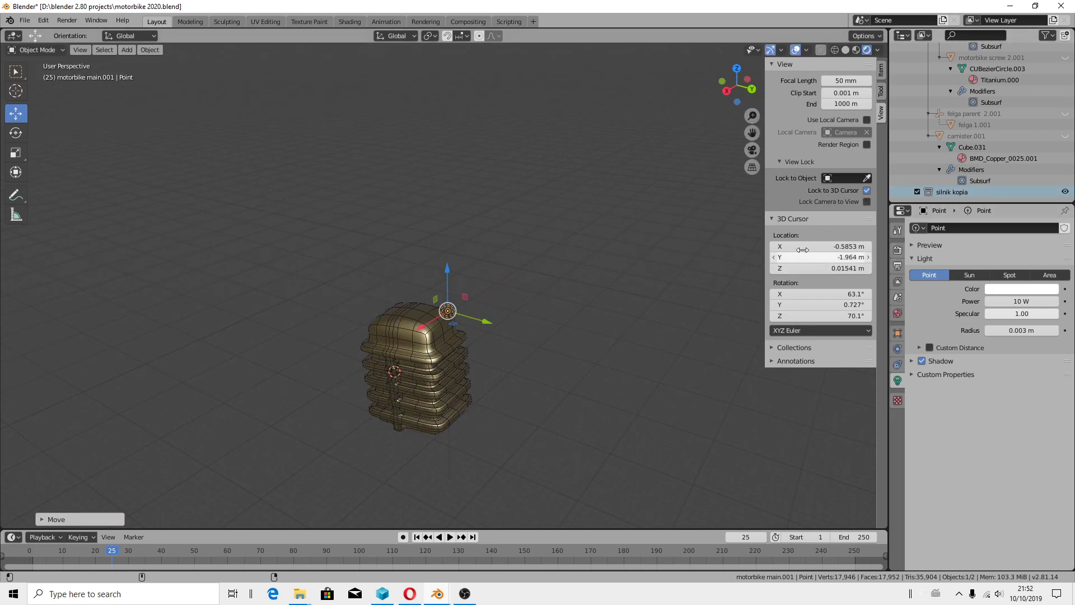
{"action": "left_click", "coordinate": [896, 232]}
- Set the render engine to Cycles in Render Properties
{"action": "left_click", "coordinate": [898, 250]}
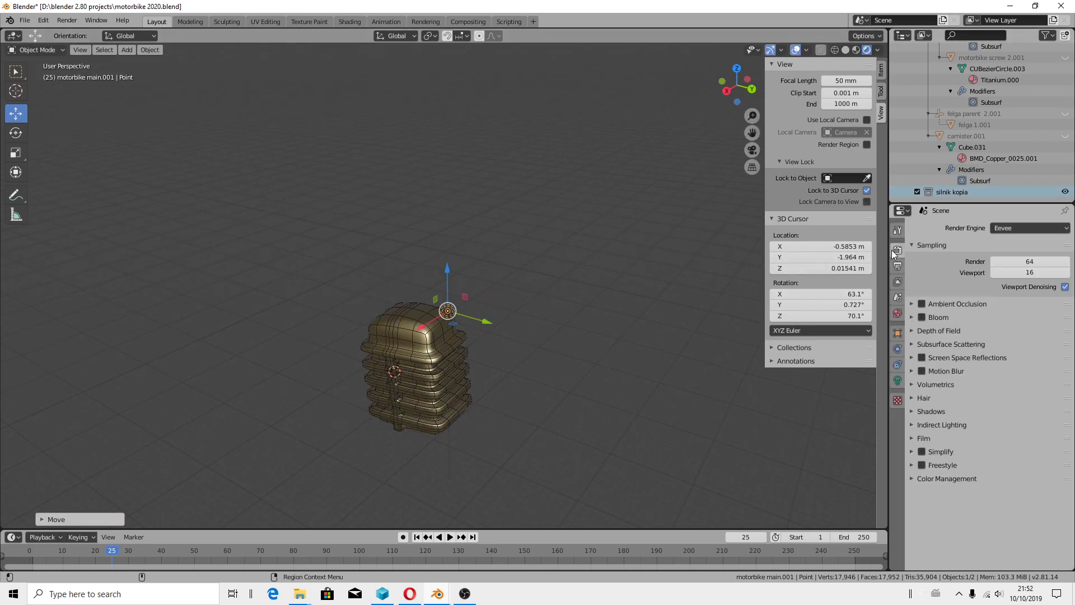
{"action": "left_click", "coordinate": [1030, 227]}
{"action": "left_click", "coordinate": [1019, 264]}
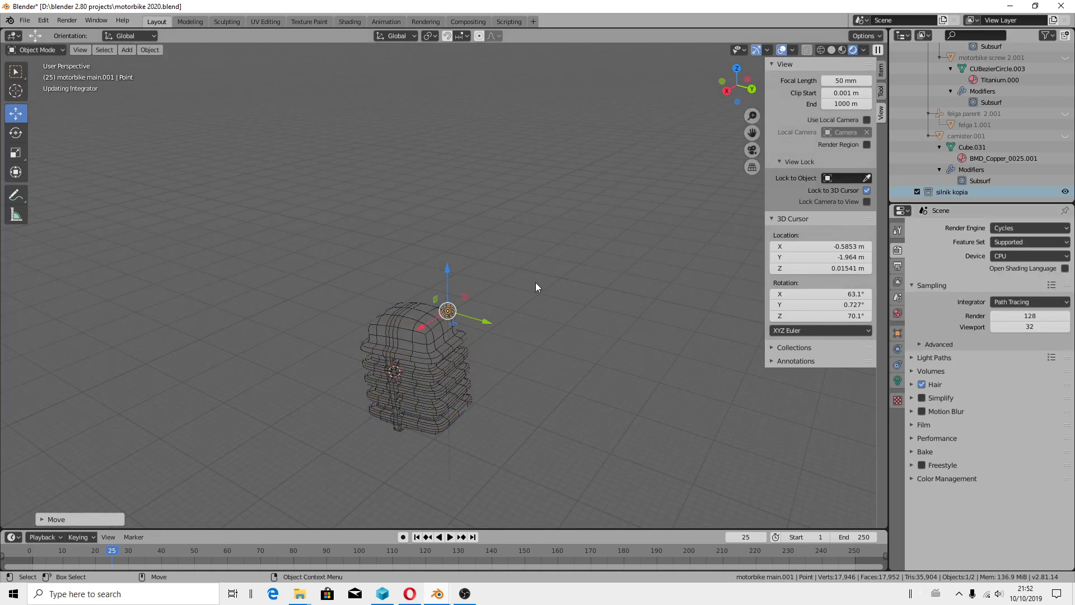
{"action": "scroll", "coordinate": [430, 350], "scroll_direction": "up", "scroll_amount": 2}
{"action": "scroll", "coordinate": [430, 351], "scroll_direction": "up", "scroll_amount": 2}
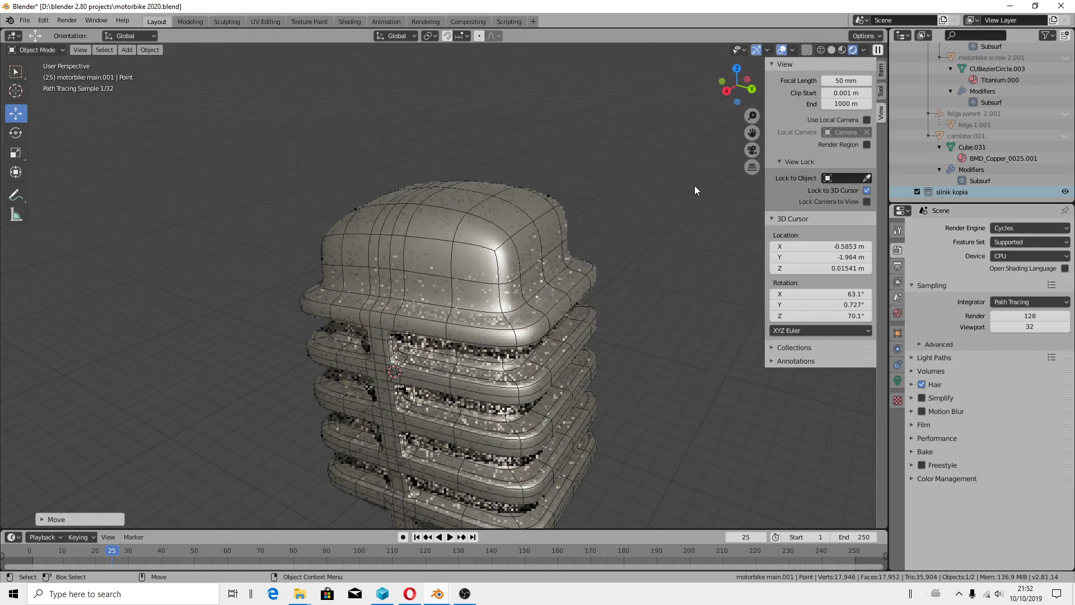
- Switch the viewport to Material Preview, select the engine part, and save motorbike 2020.blend
{"action": "left_click", "coordinate": [844, 52]}
{"action": "mouse_move", "coordinate": [416, 338]}
{"action": "middle_mouse_down"}
{"action": "mouse_move", "coordinate": [516, 330]}
{"action": "mouse_move", "coordinate": [493, 284]}
{"action": "mouse_move", "coordinate": [486, 225]}
{"action": "middle_mouse_up"}
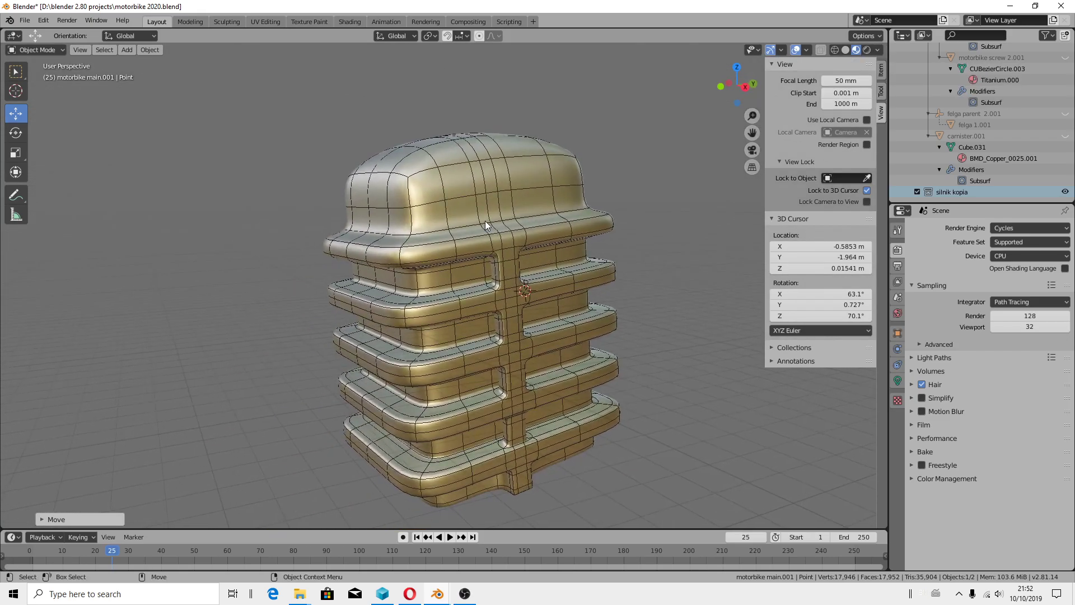
{"action": "left_click", "coordinate": [485, 226]}
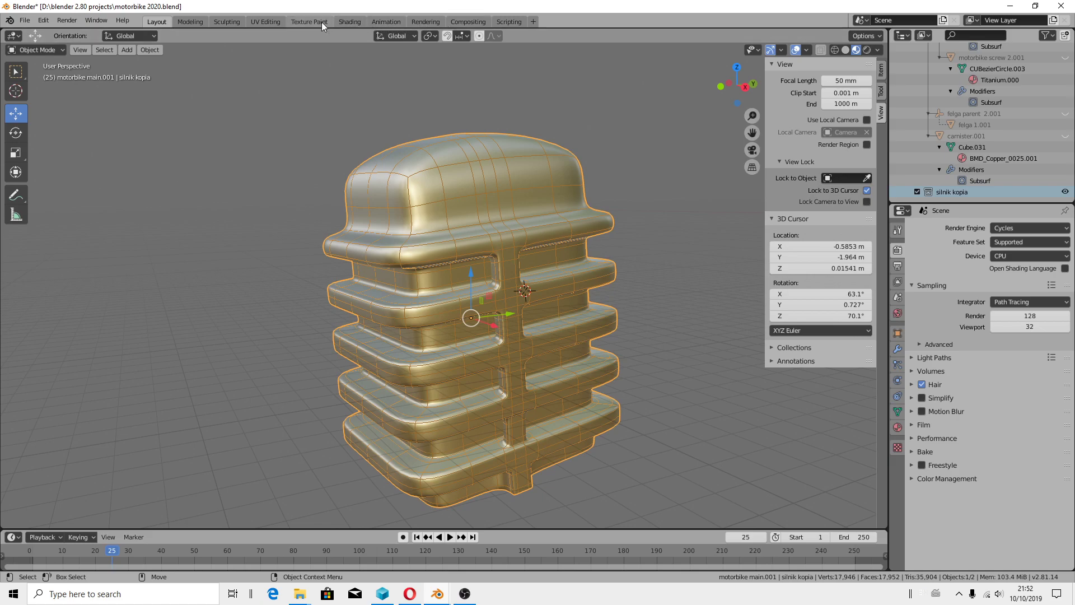
{"action": "left_click", "coordinate": [31, 24]}
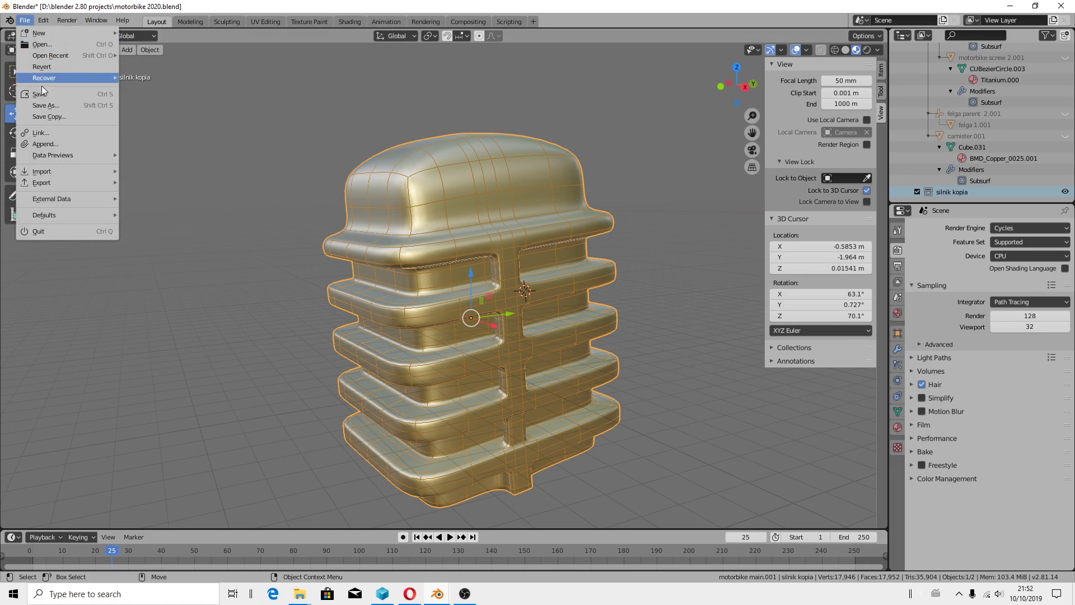
{"action": "left_click", "coordinate": [47, 98]}
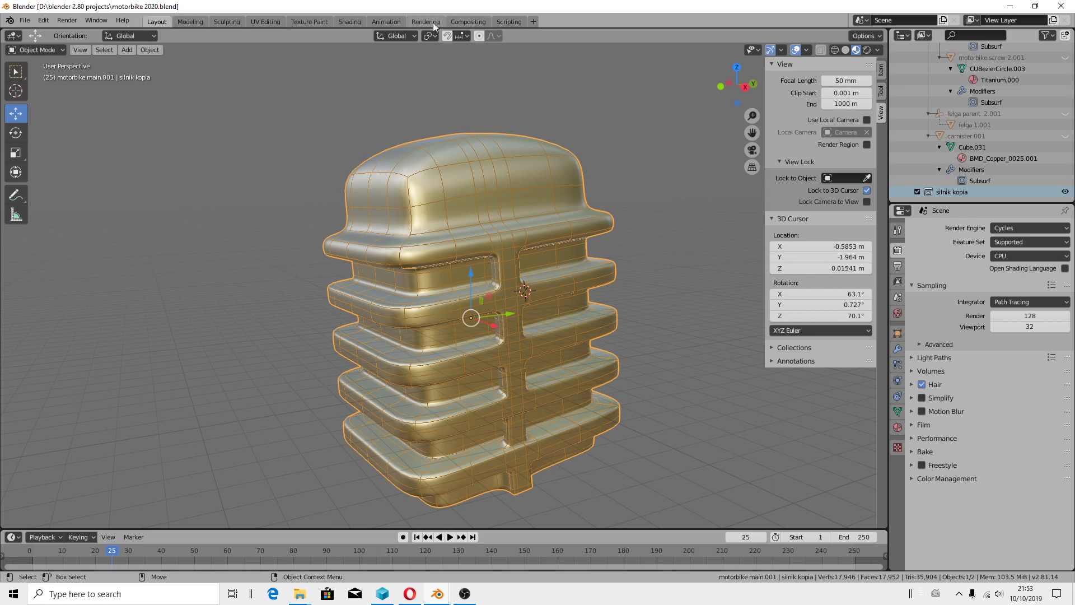
- Show the World shader nodes and insert a Sky Texture into the Background link
{"action": "left_click", "coordinate": [350, 21]}
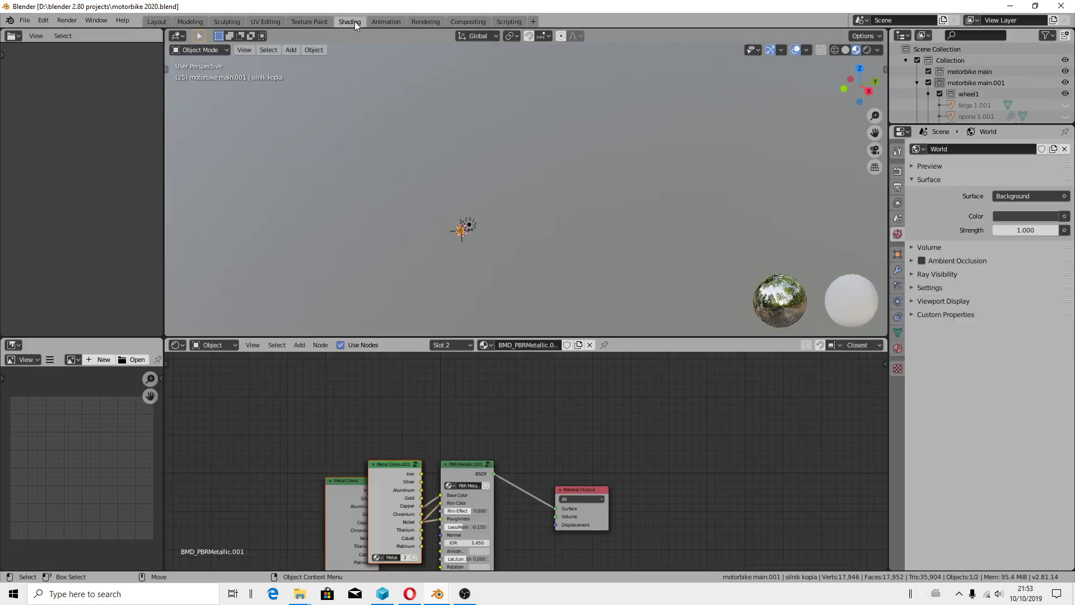
{"action": "left_click", "coordinate": [204, 345]}
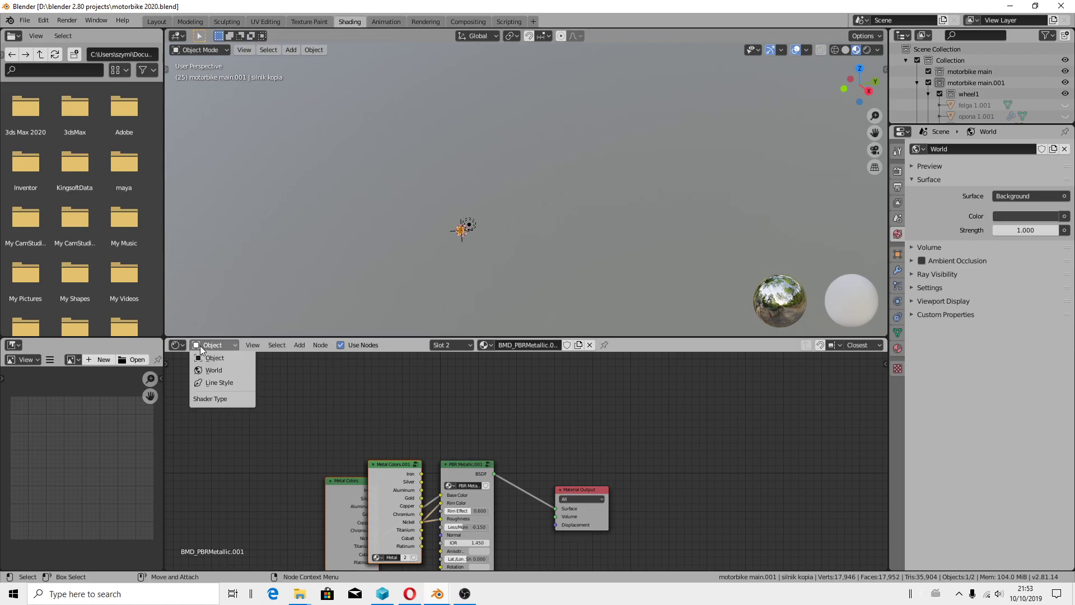
{"action": "left_click", "coordinate": [215, 368]}
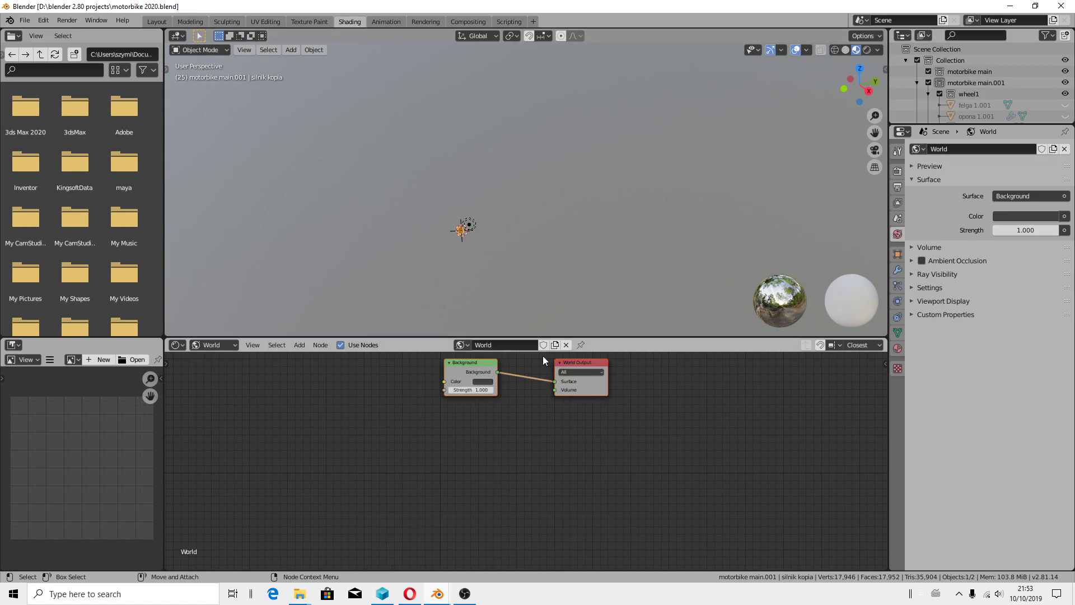
{"action": "scroll", "coordinate": [543, 356], "scroll_direction": "up", "scroll_amount": 3}
{"action": "left_click_drag", "start_coordinate": [407, 361], "coordinate": [351, 412]}
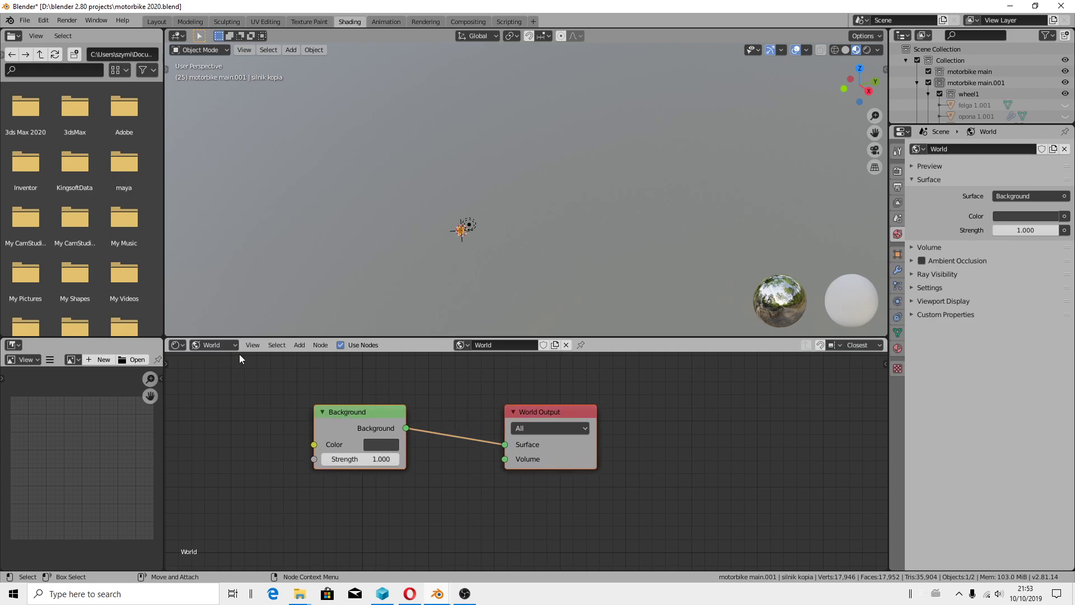
{"action": "left_click", "coordinate": [297, 345]}
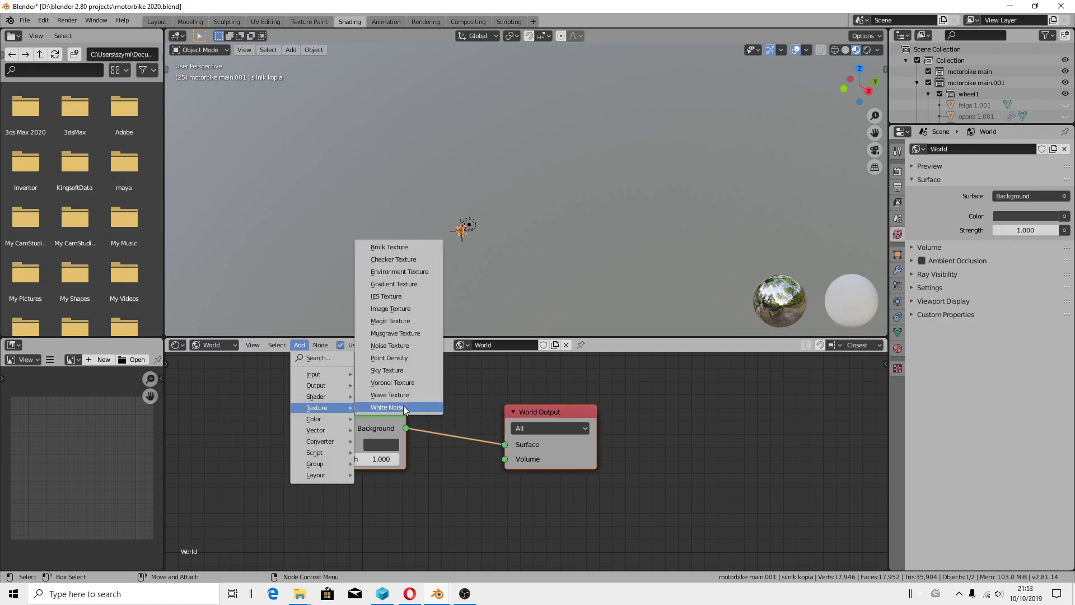
{"action": "left_click", "coordinate": [432, 358]}
{"action": "left_click", "coordinate": [459, 432]}
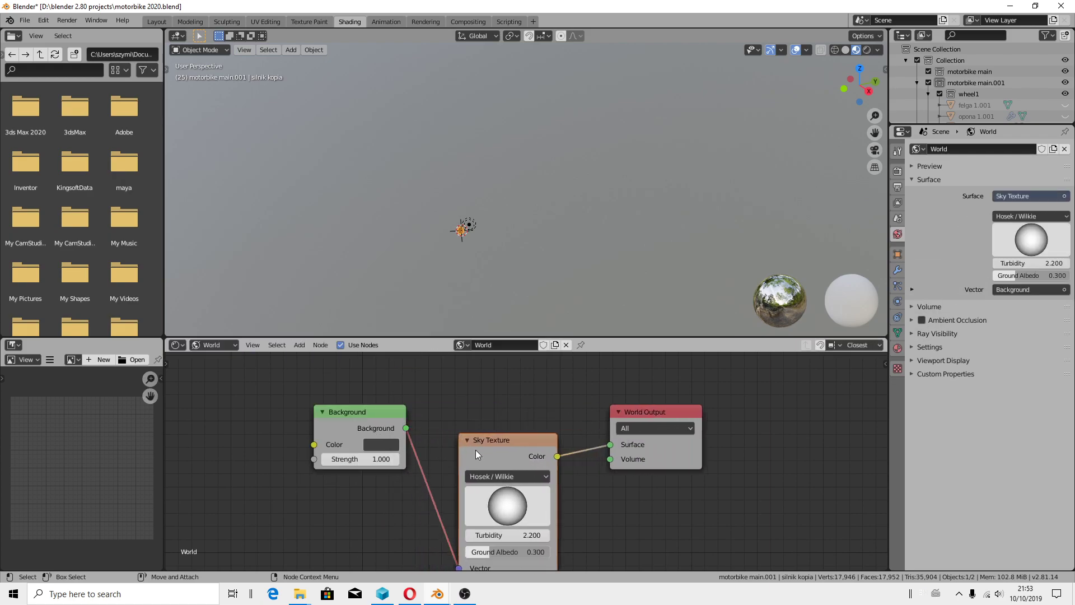
- Reposition the Sky Texture node and set its ground albedo to 0.485
{"action": "left_click", "coordinate": [923, 347]}
{"action": "left_click", "coordinate": [922, 347]}
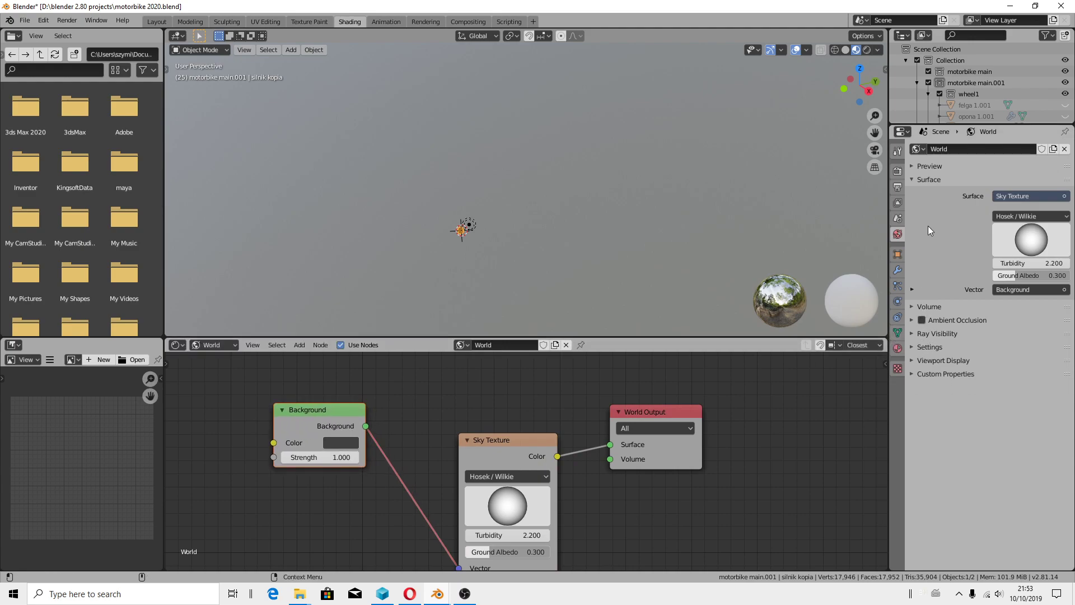
{"action": "left_click", "coordinate": [916, 167]}
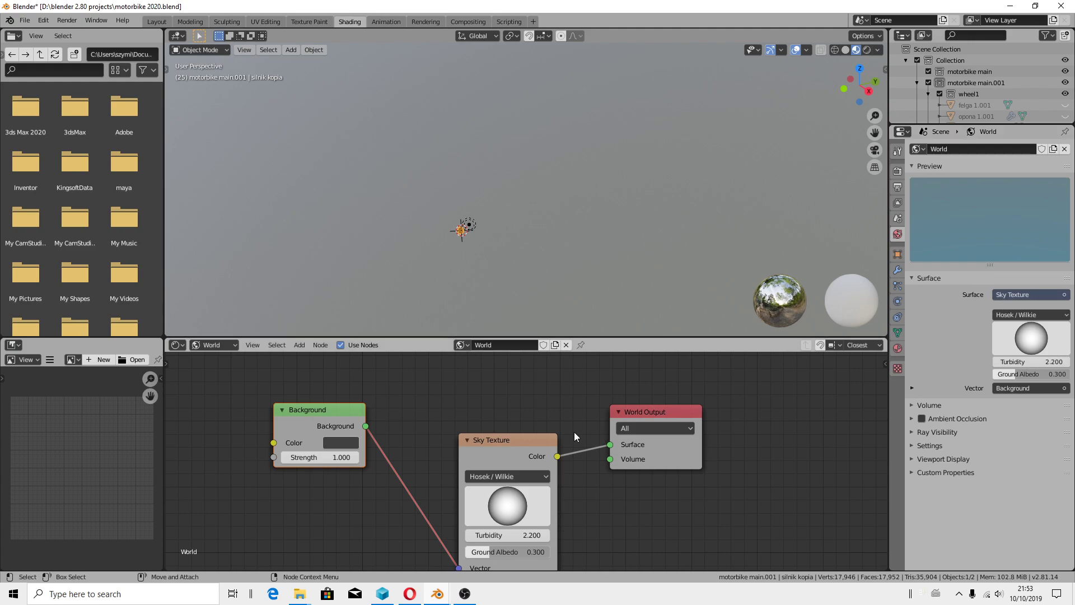
{"action": "left_click_drag", "start_coordinate": [533, 444], "coordinate": [527, 394]}
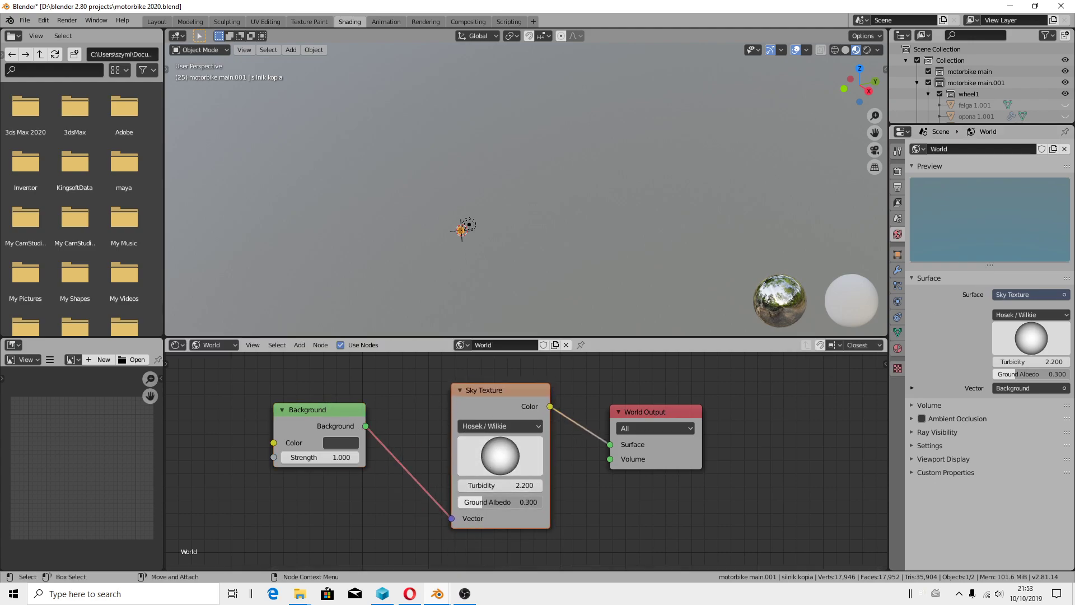
{"action": "mouse_move", "coordinate": [505, 502]}
{"action": "left_mouse_down"}
{"action": "mouse_move", "coordinate": [532, 491]}
{"action": "mouse_move", "coordinate": [503, 501]}
{"action": "left_mouse_up"}
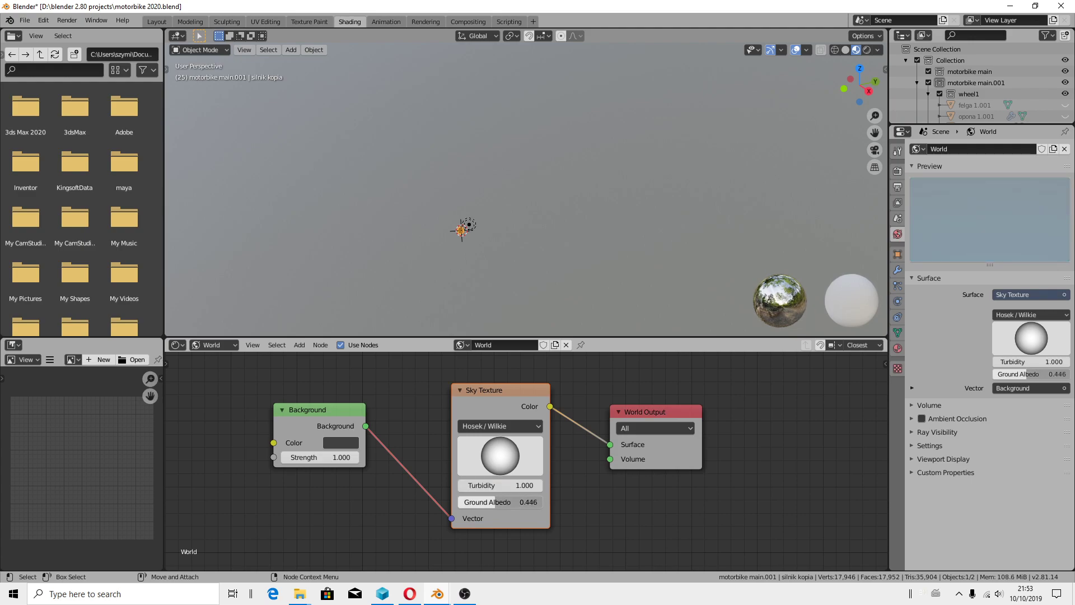
{"action": "mouse_move", "coordinate": [314, 457]}
{"action": "left_mouse_down"}
{"action": "mouse_move", "coordinate": [336, 457]}
{"action": "mouse_move", "coordinate": [316, 457]}
{"action": "left_mouse_up"}
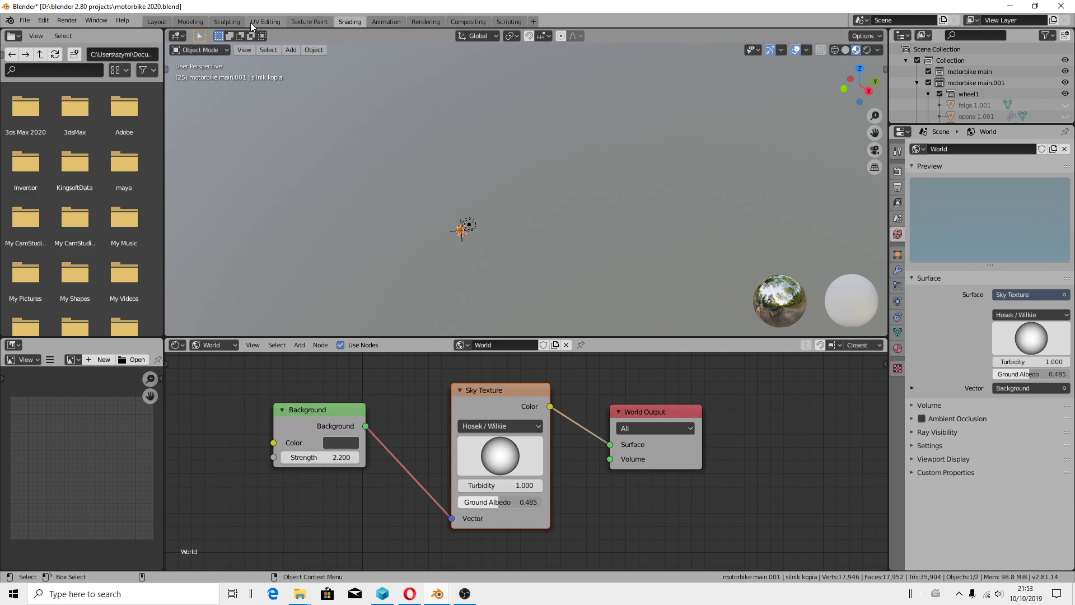
{"action": "left_click", "coordinate": [190, 22]}
- In Layout with Material Preview, rename material BMD_PBRMetallic.001 to 'nikiel' in Material Properties
{"action": "left_click", "coordinate": [159, 21]}
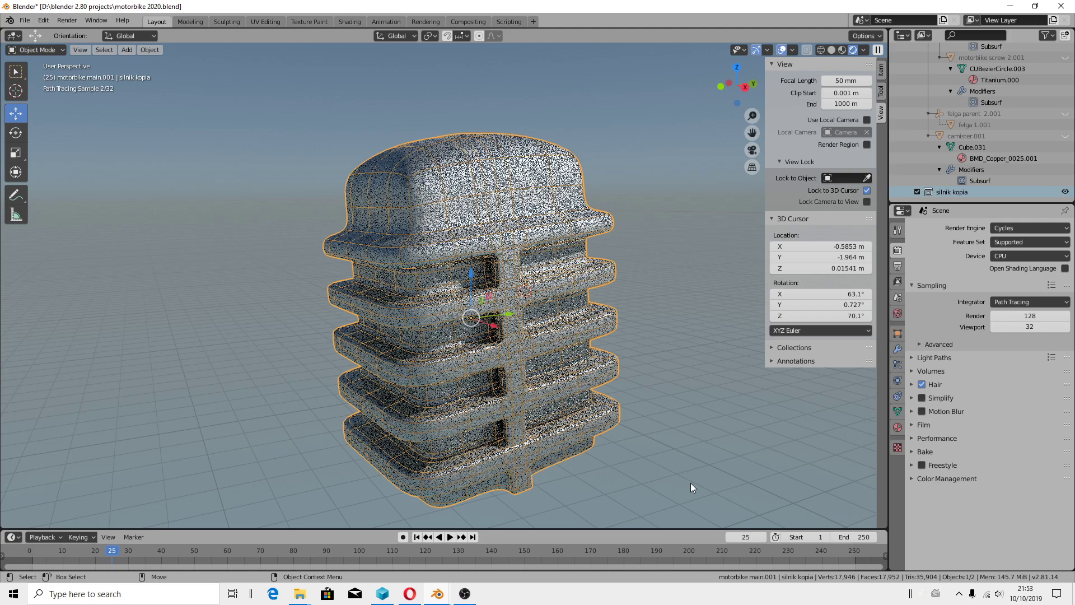
{"action": "left_click", "coordinate": [842, 49]}
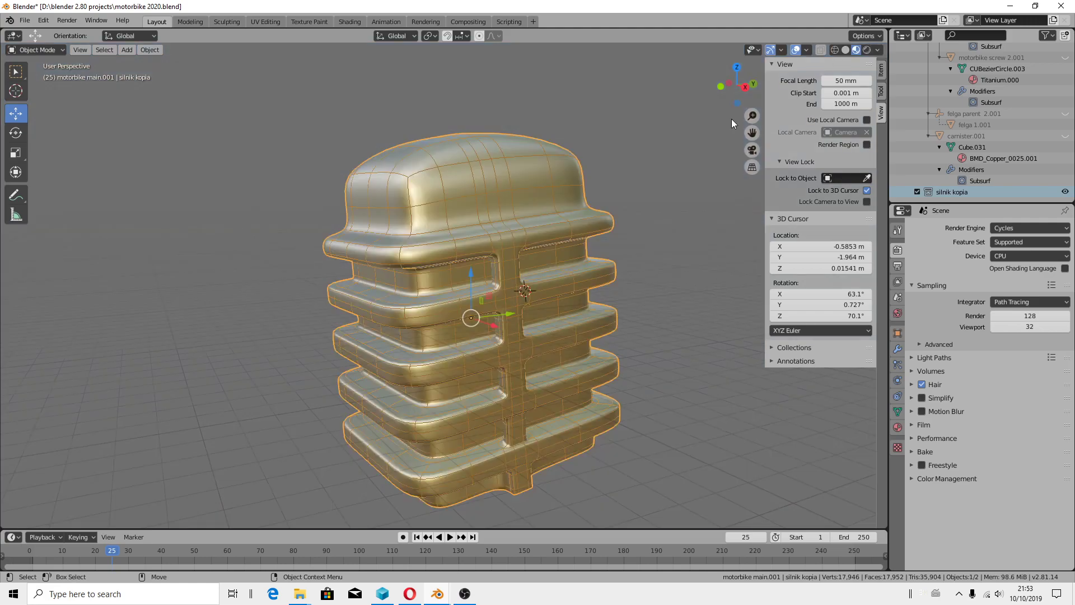
{"action": "left_click", "coordinate": [897, 427]}
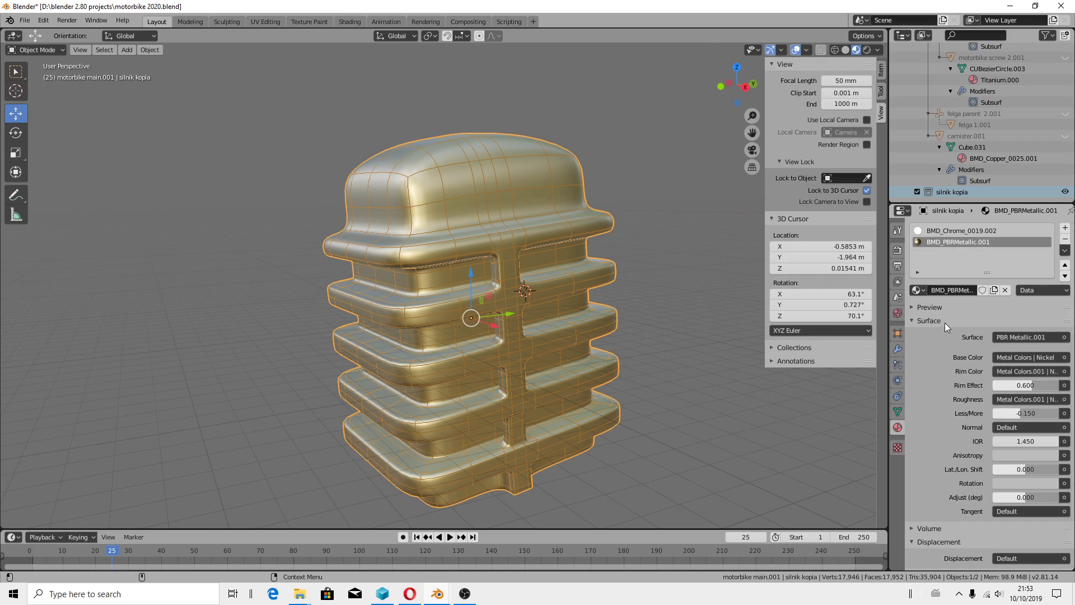
{"action": "double_click", "coordinate": [965, 241]}
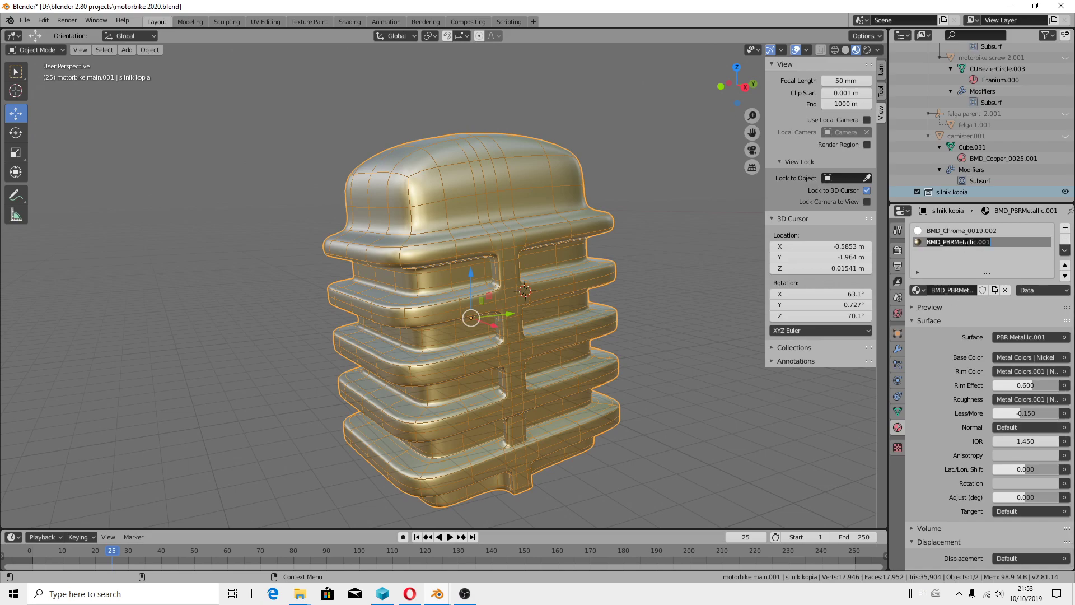
{"action": "type", "text": "nikiel"}
{"action": "key", "text": "Return"}
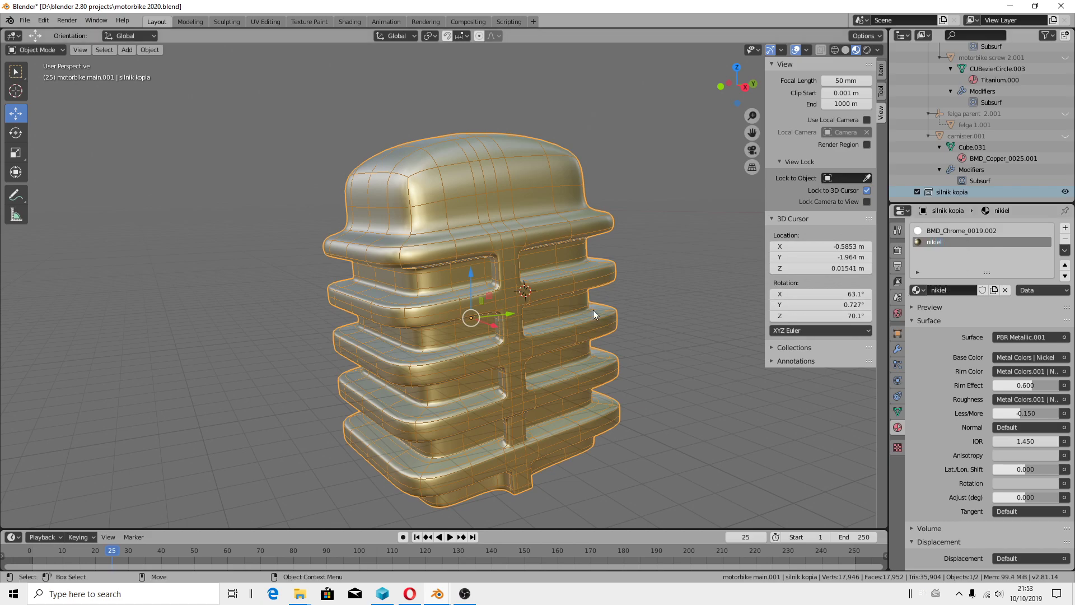